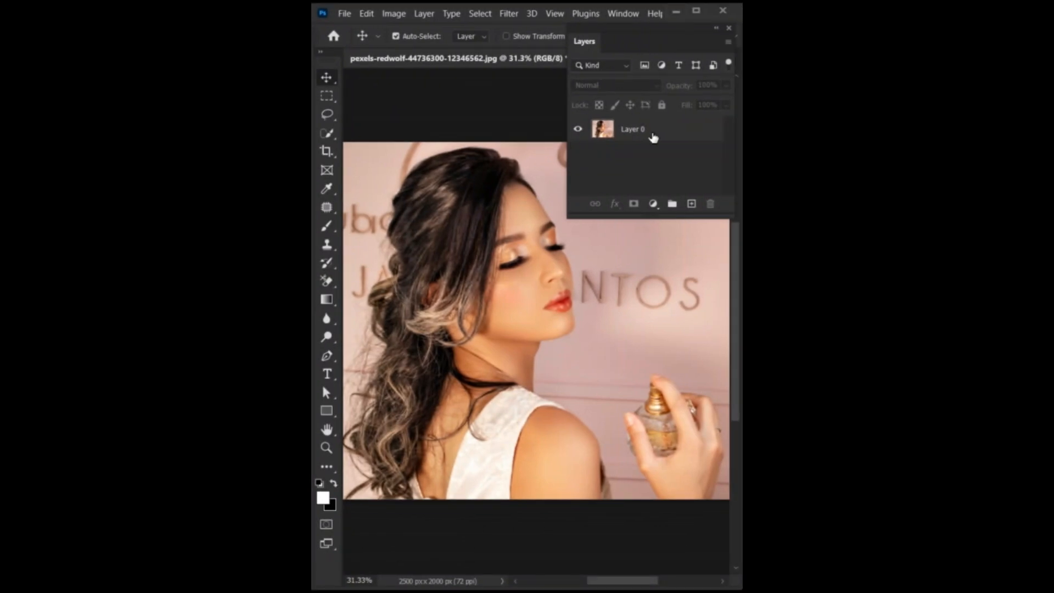
# - Add a new layer and paint a soft white spot over the woman's mouth with a 600 px brush
pyautogui.click(689, 206)
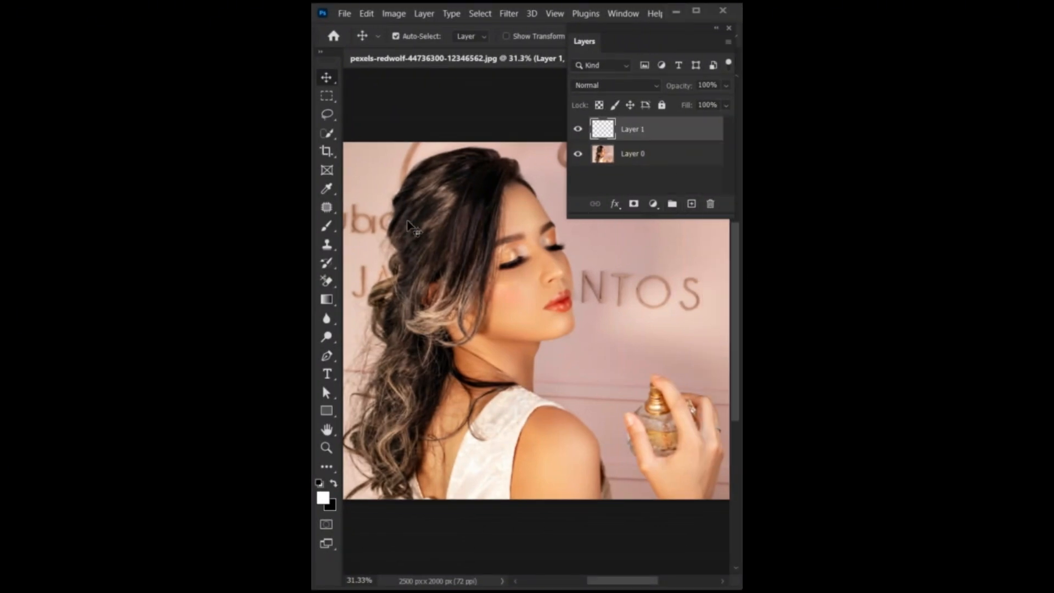
pyautogui.click(326, 228)
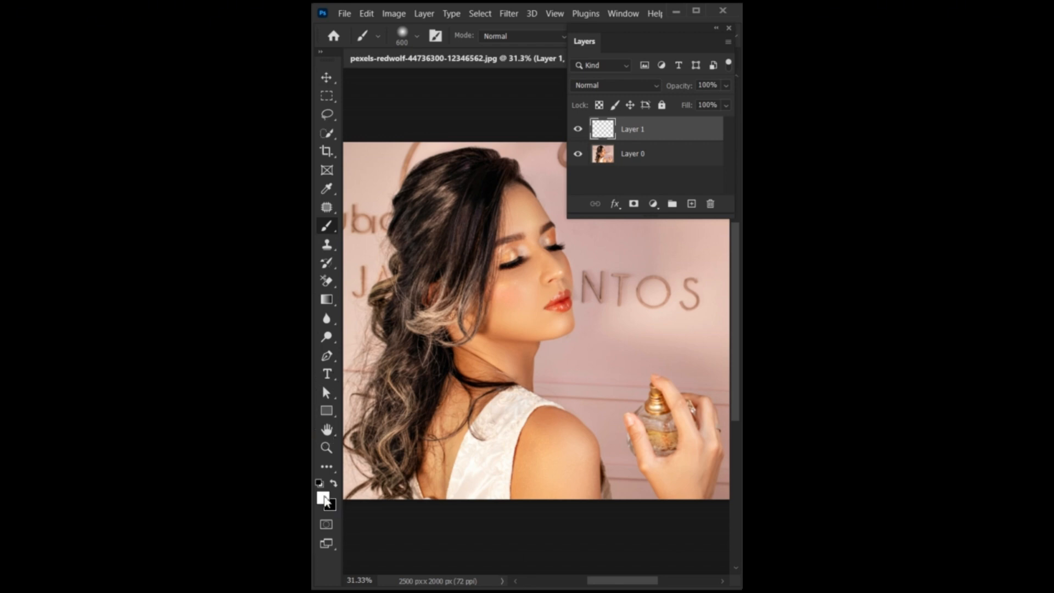
pyautogui.click(716, 28)
pyautogui.moveTo(565, 324); pyautogui.dragTo(529, 268)
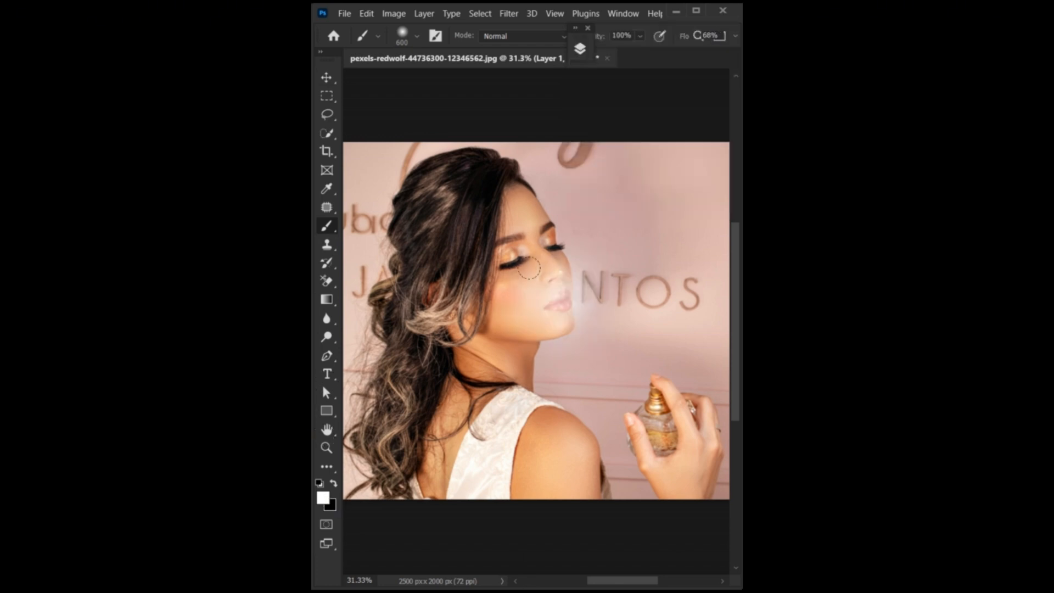
# - Apply a Perspective transform to the white spot, crossing its upper corners over to form an hourglass shape
pyautogui.press('v')
pyautogui.hotkey('ctrl', 't')
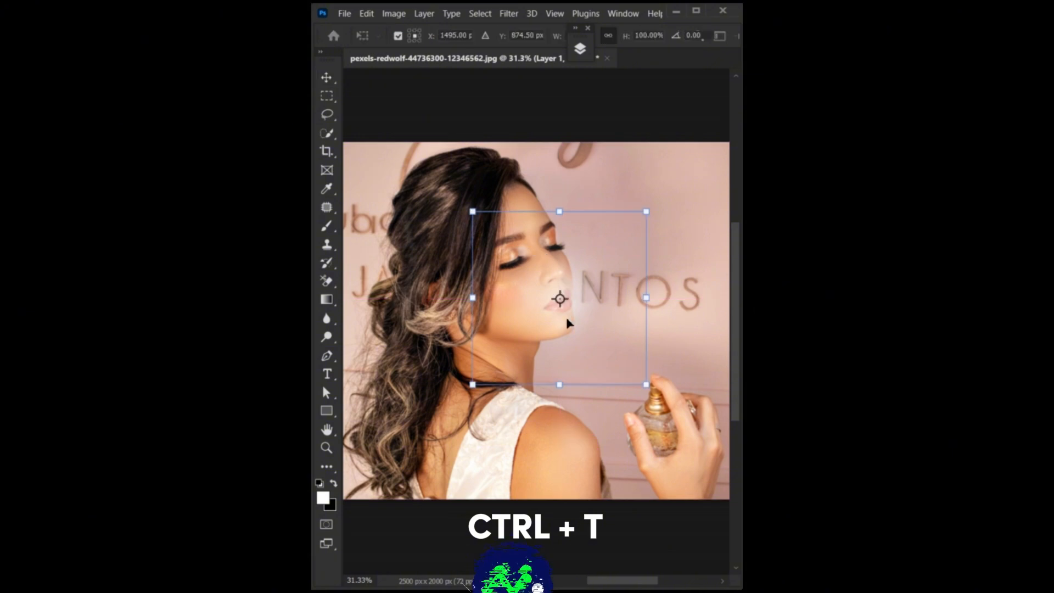
pyautogui.rightClick(551, 328)
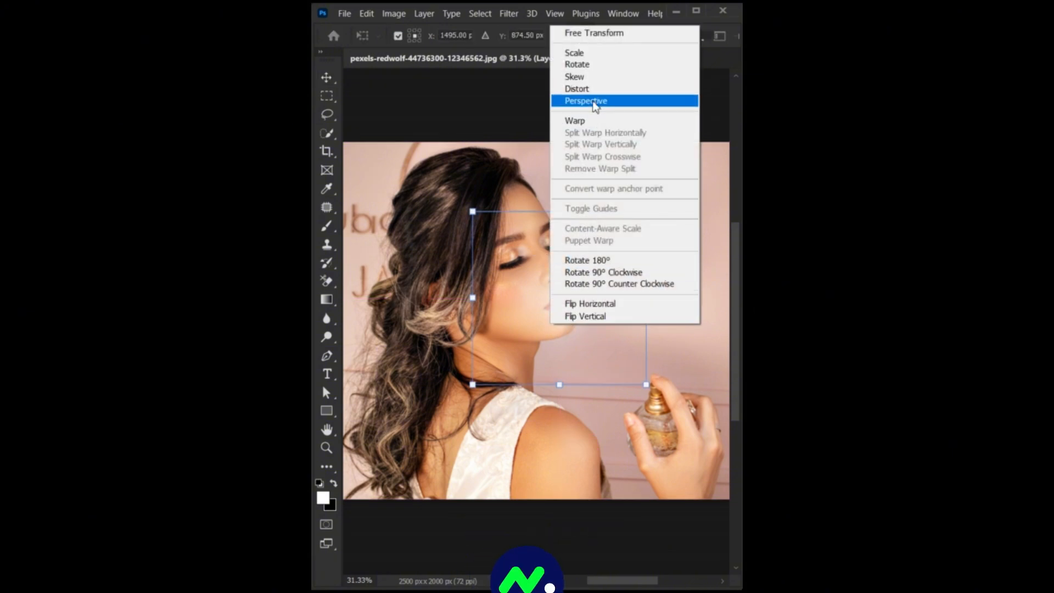
pyautogui.click(618, 105)
pyautogui.moveTo(646, 212); pyautogui.dragTo(471, 211)
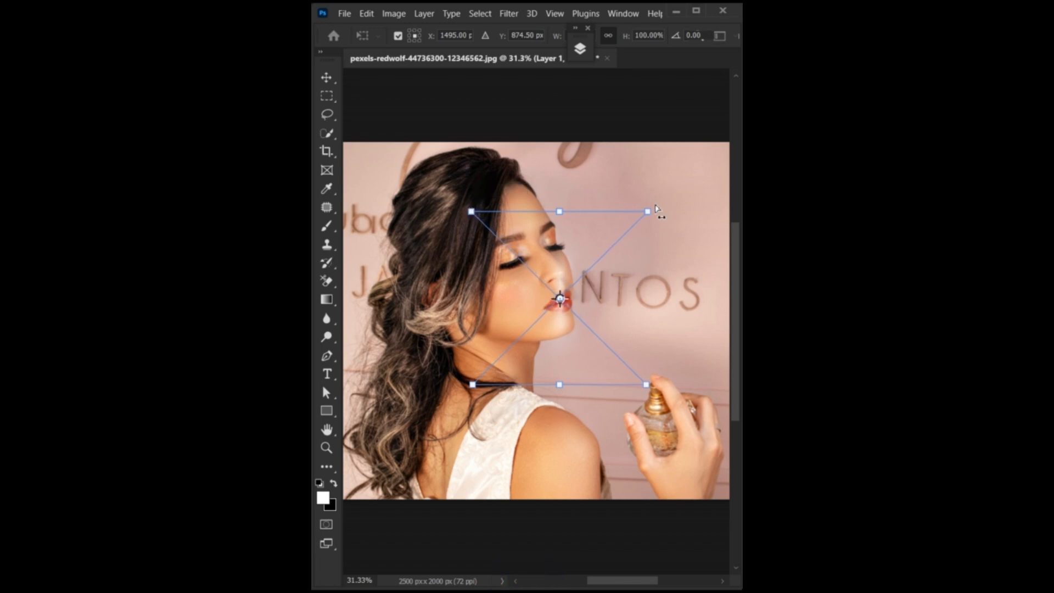
# - Move the white hourglass shape away from the face and delete its upper half using a rectangular selection
pyautogui.click(330, 77)
pyautogui.moveTo(569, 291); pyautogui.dragTo(623, 314)
pyautogui.click(328, 97)
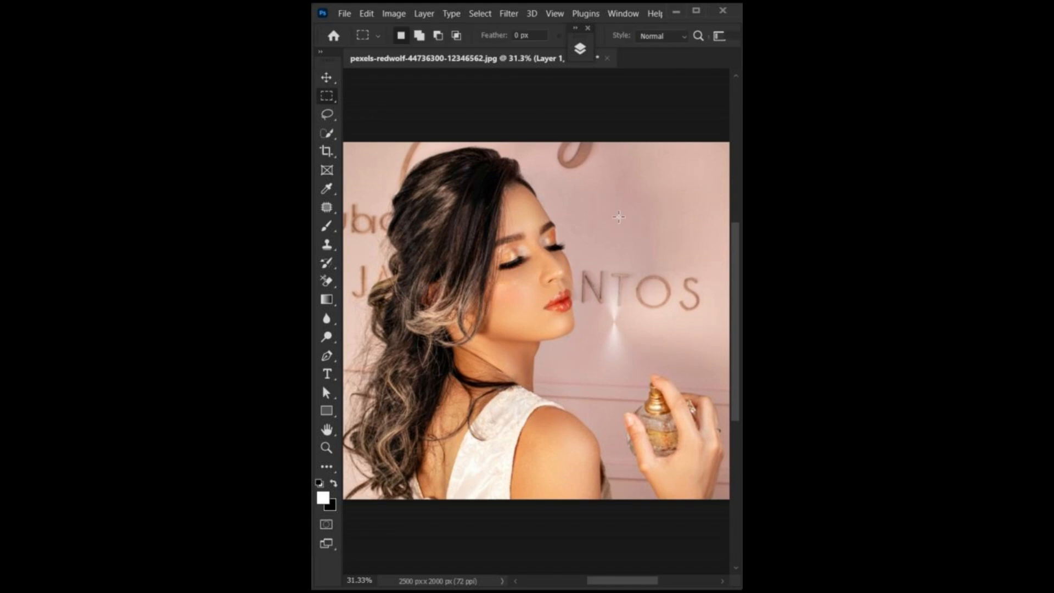
pyautogui.moveTo(557, 200); pyautogui.dragTo(604, 267)
pyautogui.hotkey('ctrl', 'd')
# - Free-transform the remaining white cone so it sprays from the perfume bottle's nozzle toward the woman's chin
pyautogui.hotkey('ctrl', 't')
pyautogui.moveTo(605, 337); pyautogui.dragTo(607, 391)
pyautogui.moveTo(651, 253); pyautogui.dragTo(664, 391)
pyautogui.moveTo(654, 343); pyautogui.dragTo(626, 386)
pyautogui.click(331, 80)
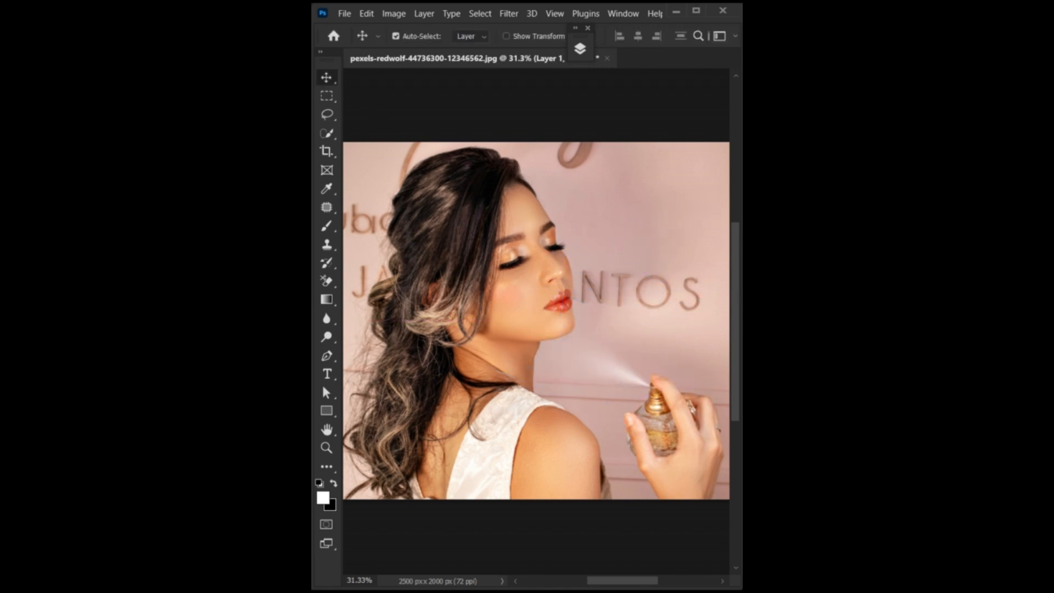
# - Set the blending mode of the spray layer to Dissolve
pyautogui.click(580, 48)
pyautogui.click(607, 86)
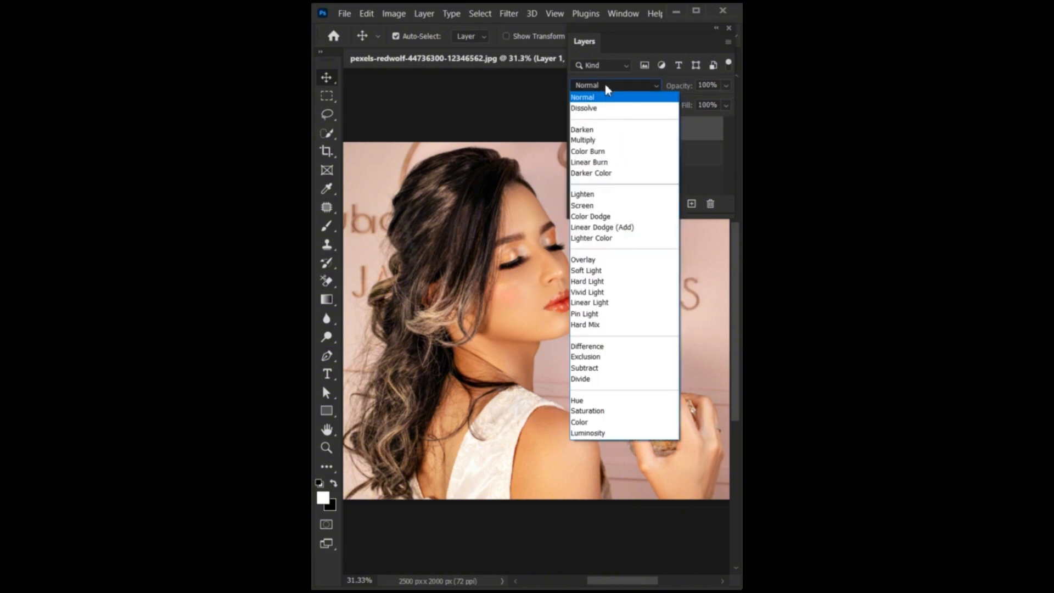
pyautogui.click(611, 108)
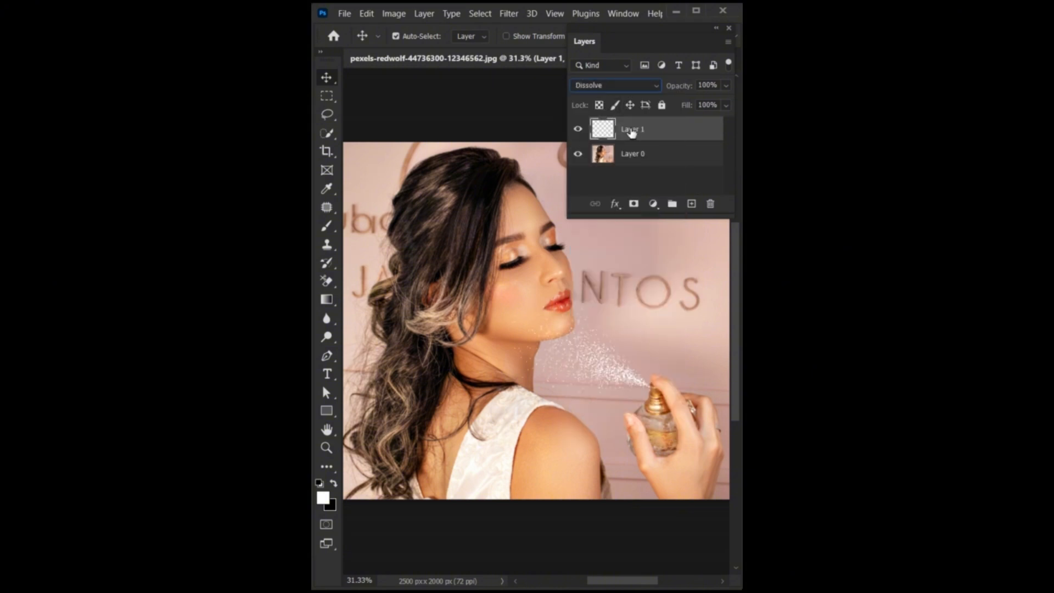
# - Duplicate the spray layer and set the copy's blending mode to Normal
pyautogui.hotkey('ctrl', 'j')
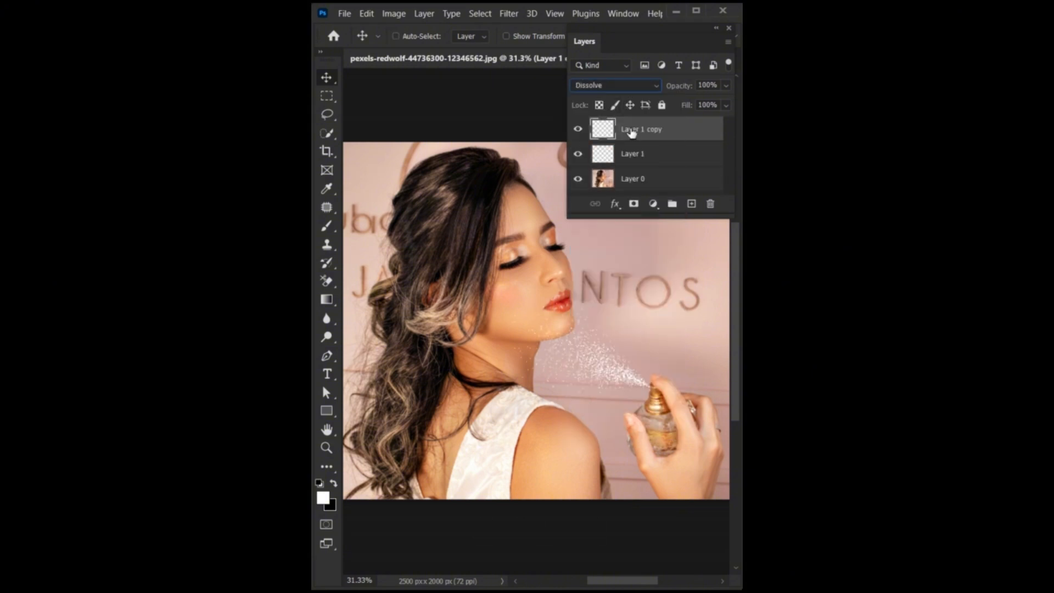
pyautogui.click(619, 90)
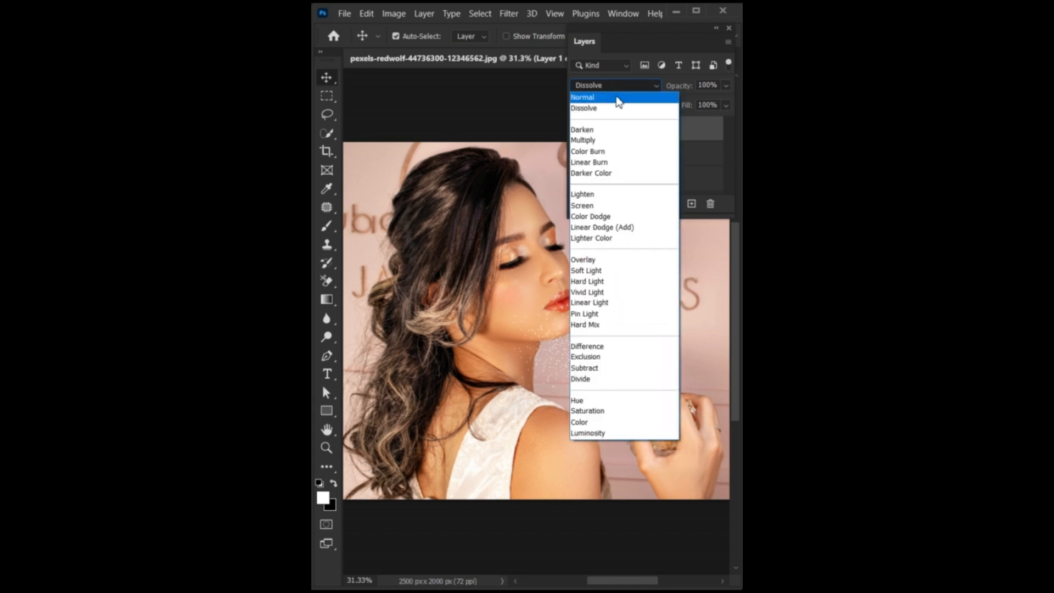
pyautogui.click(619, 98)
# - Merge the spray layer and its copy into one layer
pyautogui.keyDown('ctrl'); pyautogui.click(632, 157); pyautogui.keyUp('ctrl')
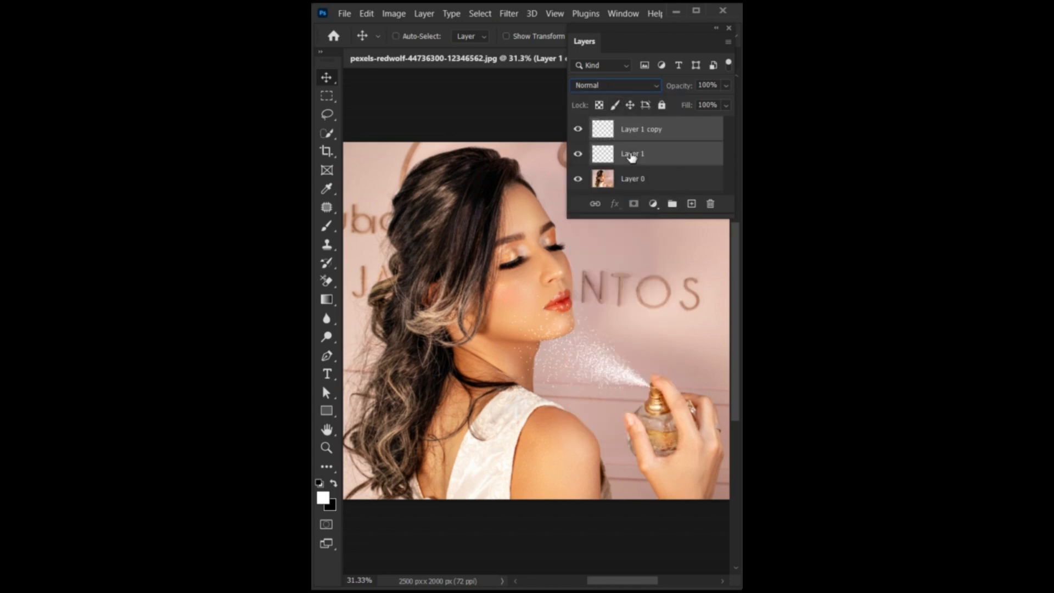
pyautogui.rightClick(629, 141)
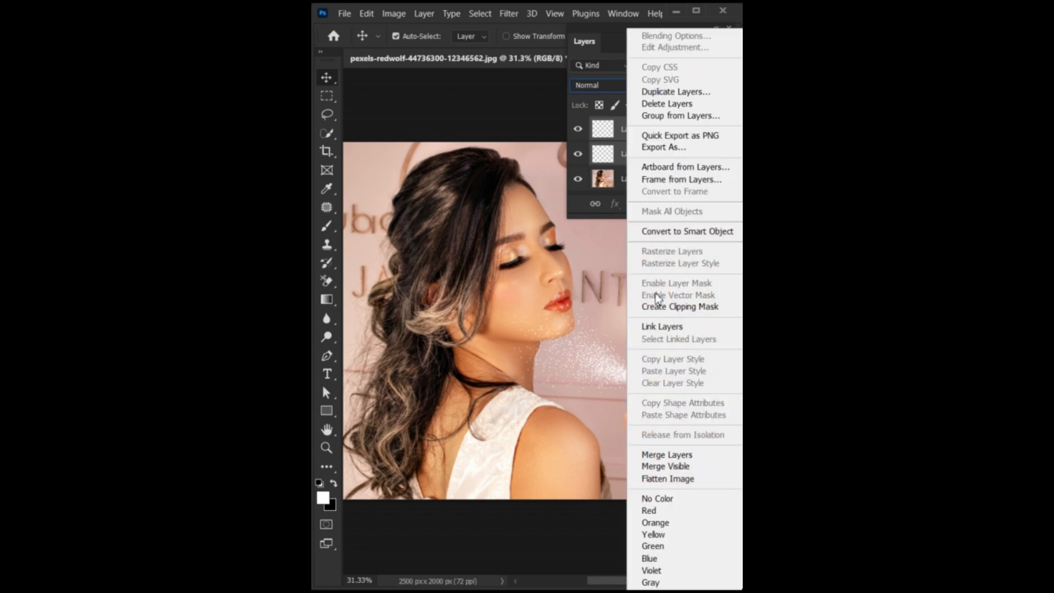
pyautogui.click(657, 456)
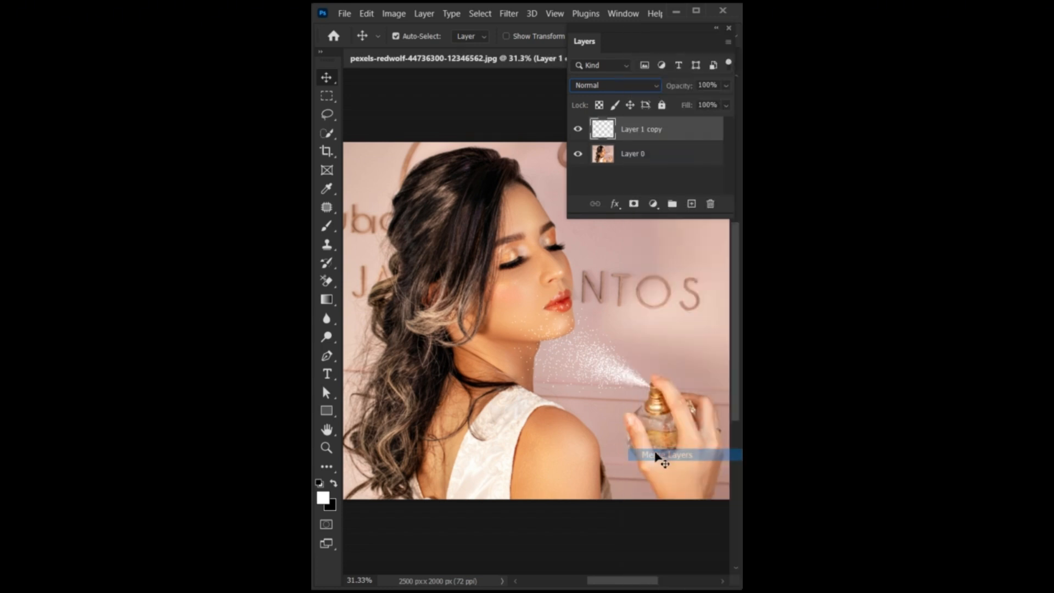
pyautogui.click(717, 28)
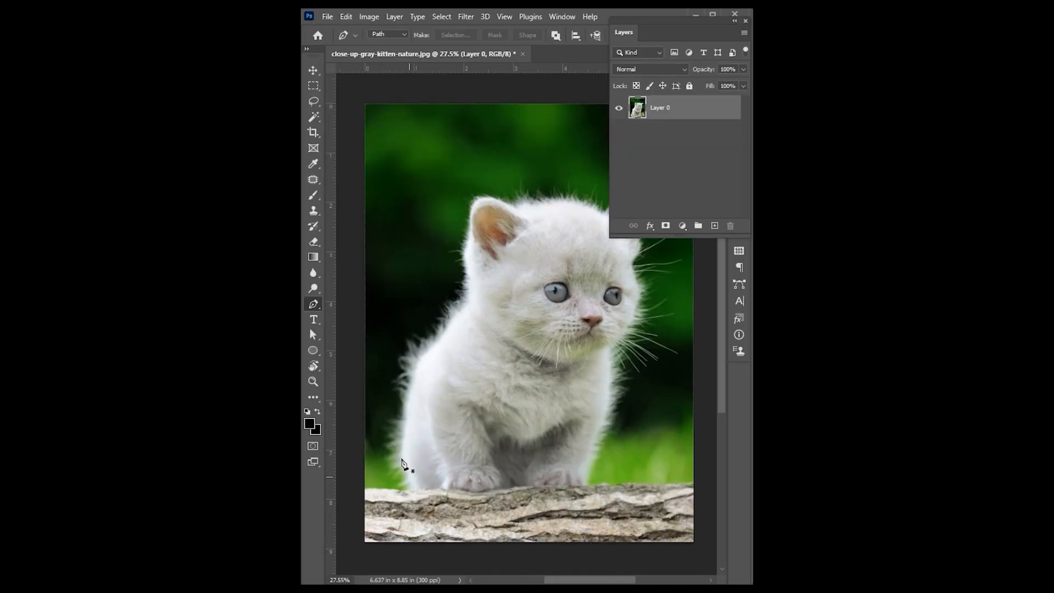
# - Draw a loose Lasso selection around the kitten and the log, and add a layer mask from it
pyautogui.moveTo(398, 453)
pyautogui.mouseDown()
pyautogui.moveTo(413, 366)
pyautogui.moveTo(469, 284)
pyautogui.mouseUp()
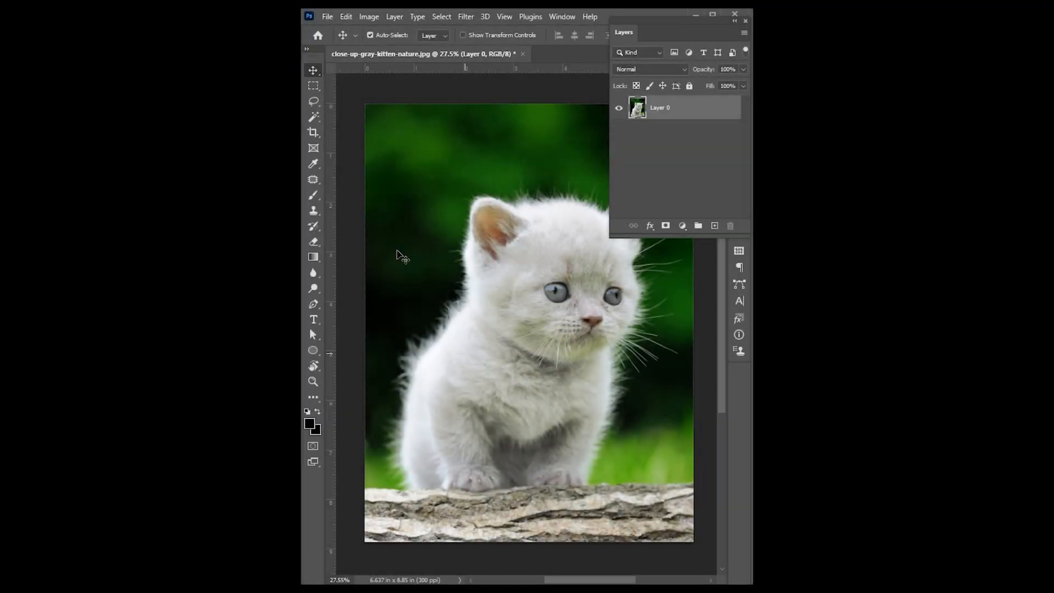
pyautogui.click(313, 103)
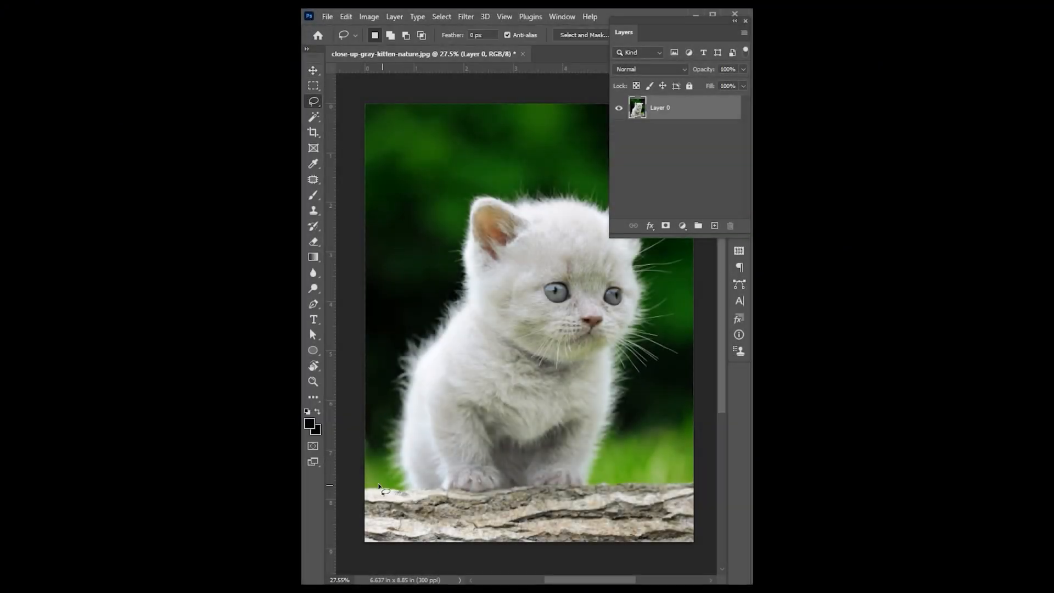
pyautogui.moveTo(365, 482)
pyautogui.mouseDown()
pyautogui.moveTo(451, 271)
pyautogui.moveTo(544, 177)
pyautogui.moveTo(680, 220)
pyautogui.moveTo(707, 481)
pyautogui.moveTo(360, 546)
pyautogui.moveTo(363, 484)
pyautogui.mouseUp()
pyautogui.click(621, 38)
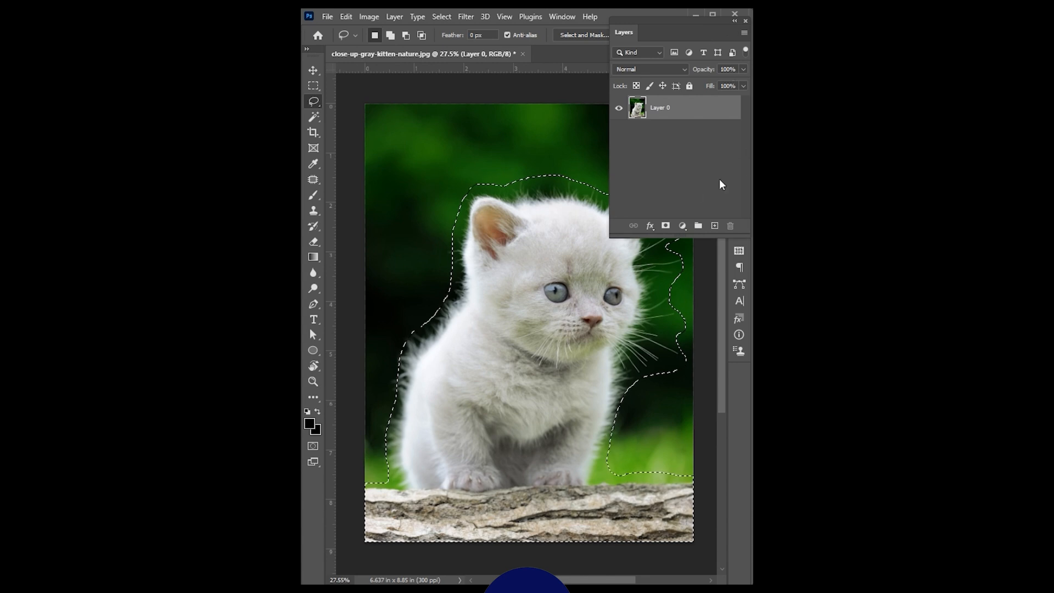
pyautogui.click(666, 227)
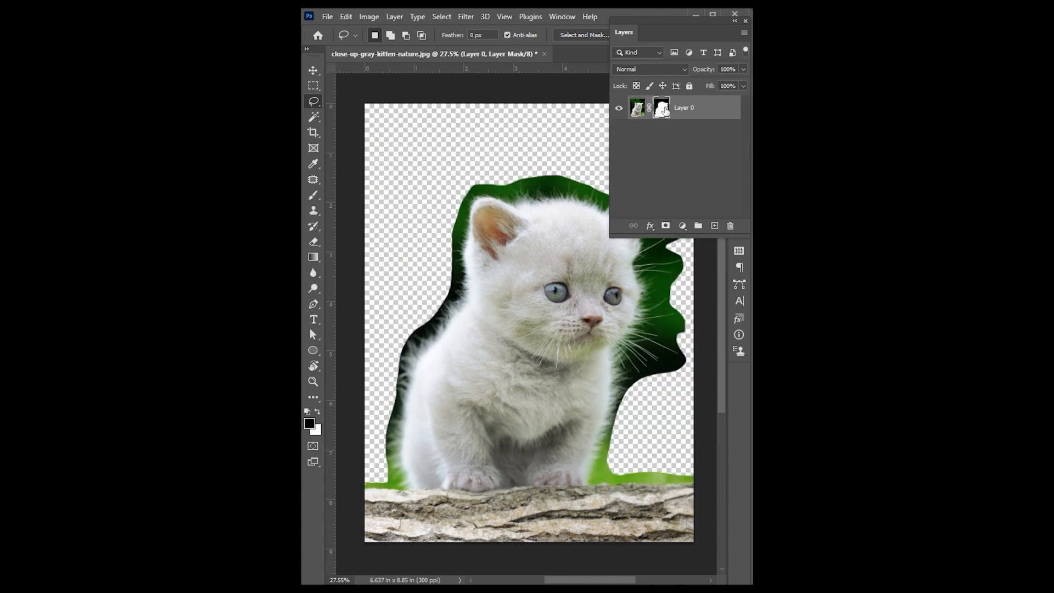
# - Open Select and Mask for the kitten layer's mask and set the view opacity to 79%
pyautogui.rightClick(664, 110)
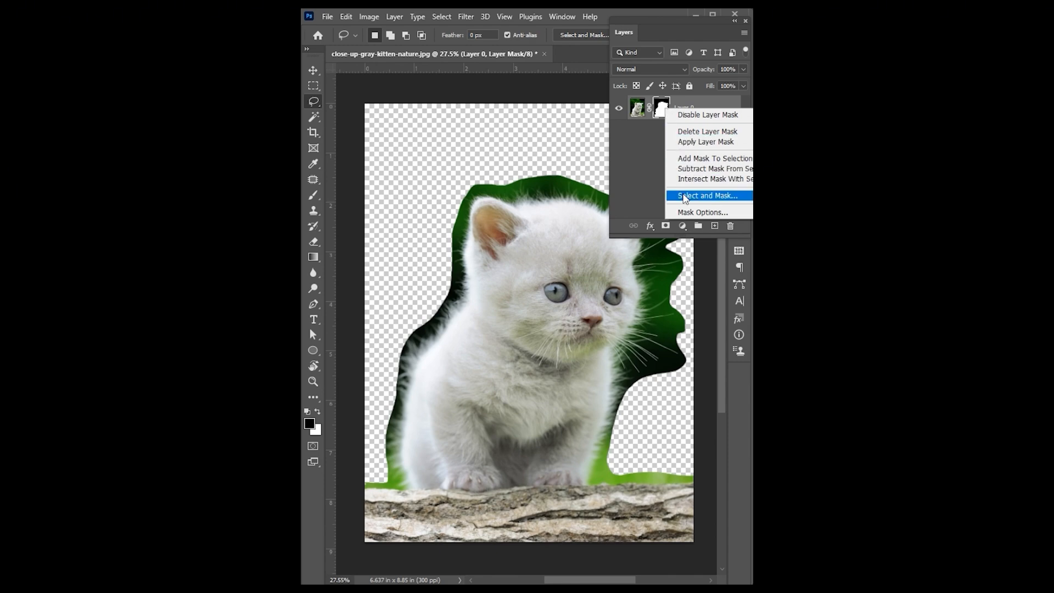
pyautogui.click(687, 196)
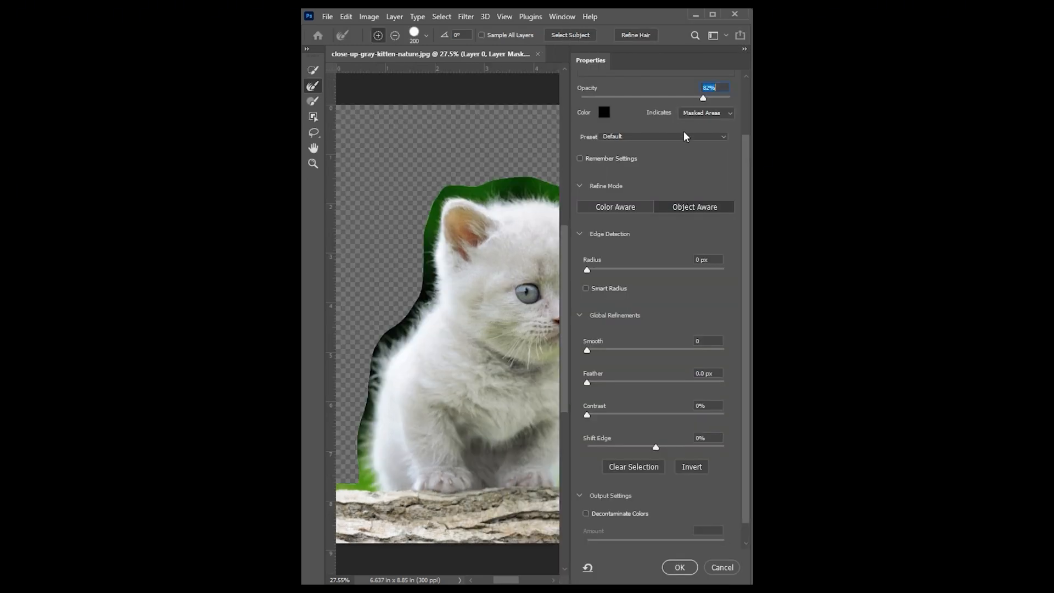
pyautogui.moveTo(704, 97); pyautogui.dragTo(699, 97)
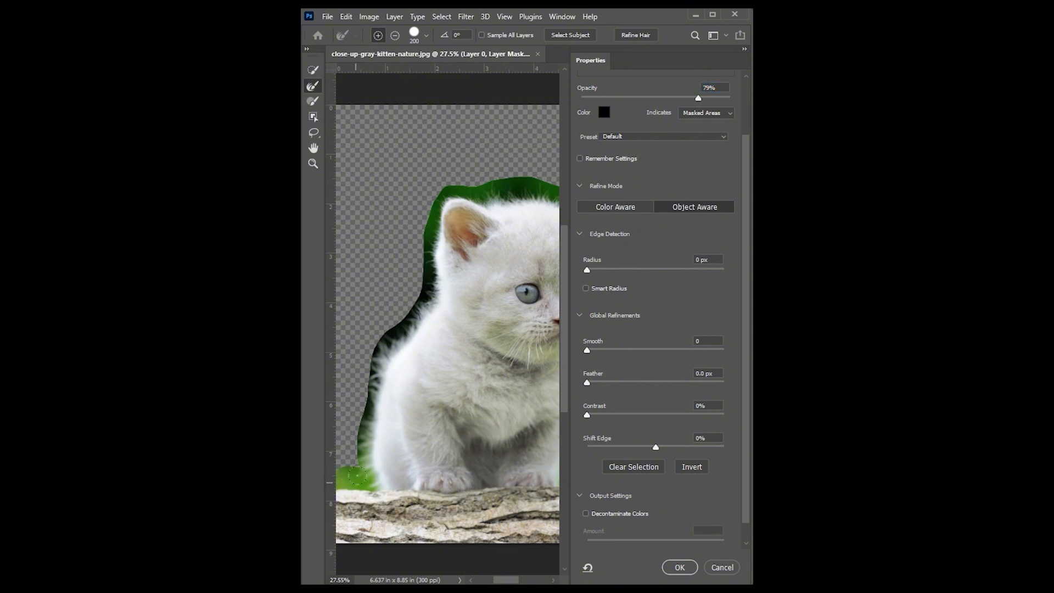
# - Brush around the kitten's fur, ears and whiskers with the Refine Edge Brush to remove the green background fringe
pyautogui.moveTo(364, 402)
pyautogui.mouseDown()
pyautogui.moveTo(368, 372)
pyautogui.moveTo(424, 273)
pyautogui.moveTo(433, 219)
pyautogui.moveTo(530, 190)
pyautogui.mouseUp()
pyautogui.moveTo(430, 273); pyautogui.dragTo(405, 336)
pyautogui.moveTo(485, 314); pyautogui.dragTo(385, 310)
pyautogui.moveTo(443, 191)
pyautogui.mouseDown()
pyautogui.moveTo(531, 195)
pyautogui.moveTo(518, 254)
pyautogui.mouseUp()
pyautogui.moveTo(419, 190); pyautogui.dragTo(490, 205)
pyautogui.moveTo(540, 272)
pyautogui.mouseDown()
pyautogui.moveTo(518, 335)
pyautogui.moveTo(530, 338)
pyautogui.moveTo(499, 329)
pyautogui.moveTo(481, 432)
pyautogui.moveTo(462, 457)
pyautogui.moveTo(519, 471)
pyautogui.mouseUp()
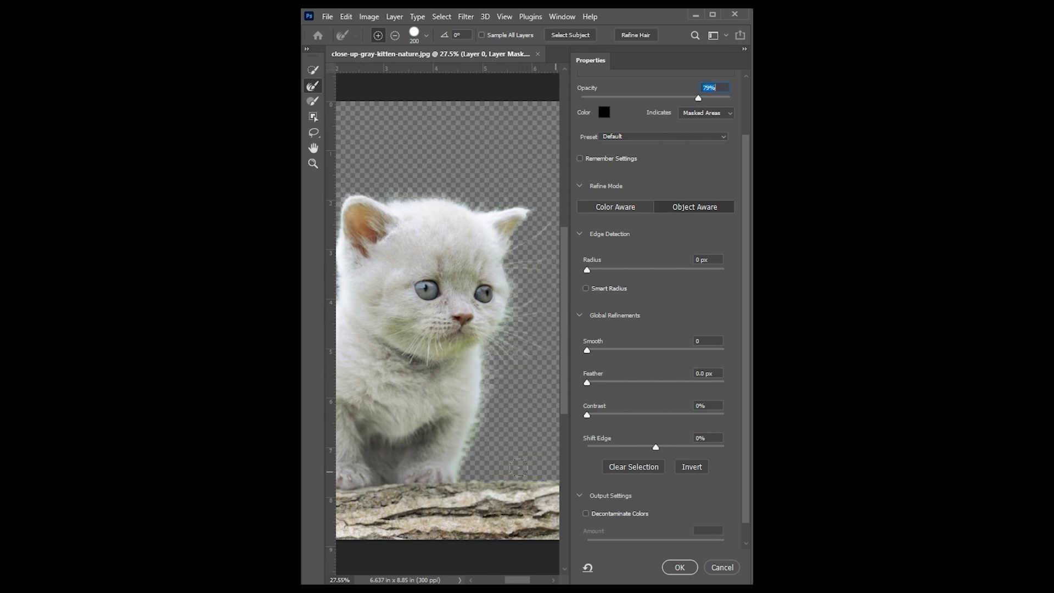
pyautogui.moveTo(521, 307); pyautogui.dragTo(505, 297)
pyautogui.moveTo(495, 332); pyautogui.dragTo(503, 283)
pyautogui.moveTo(488, 460)
pyautogui.mouseDown()
pyautogui.moveTo(450, 459)
pyautogui.moveTo(465, 378)
pyautogui.moveTo(562, 397)
pyautogui.mouseUp()
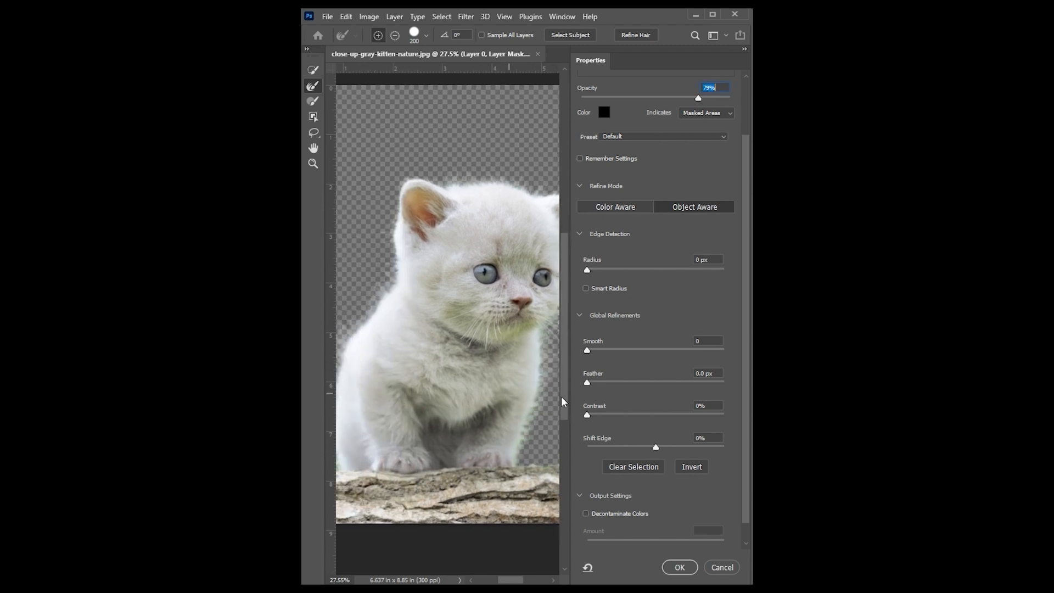
# - Enable Decontaminate Colors at 100% and output the refined kitten to a new layer with a layer mask
pyautogui.moveTo(745, 513); pyautogui.dragTo(749, 549)
pyautogui.click(585, 495)
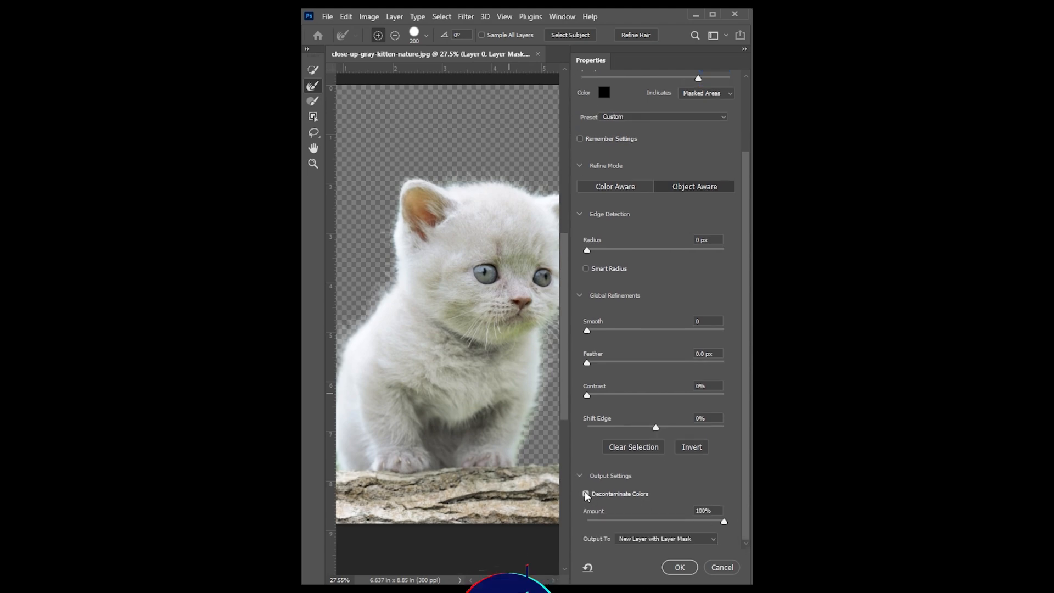
pyautogui.click(680, 567)
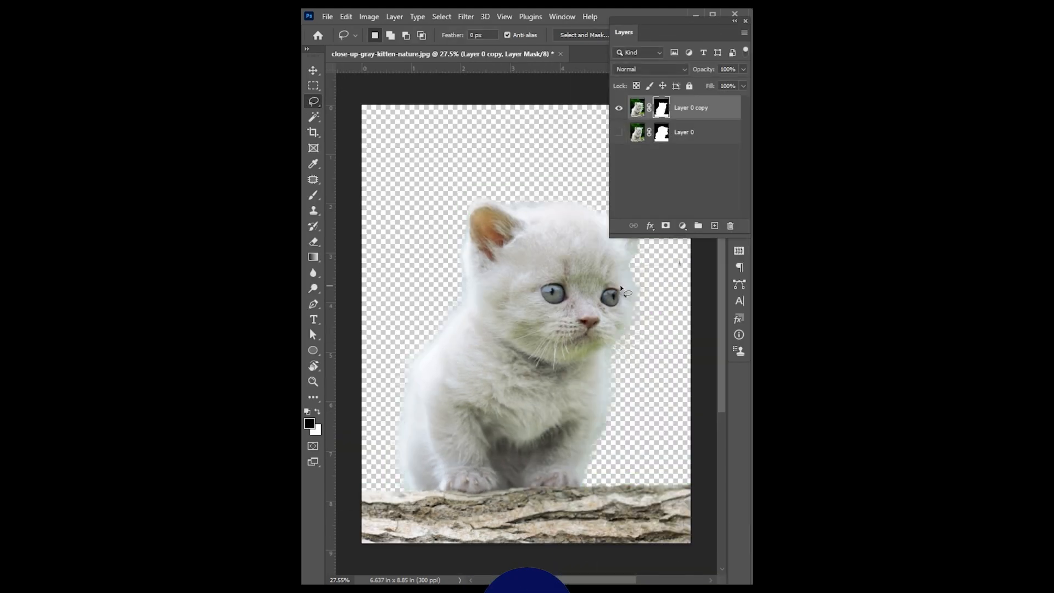
# - Add a pink-to-coral Gradient fill layer and place it behind the kitten cutout
pyautogui.click(682, 225)
pyautogui.click(700, 249)
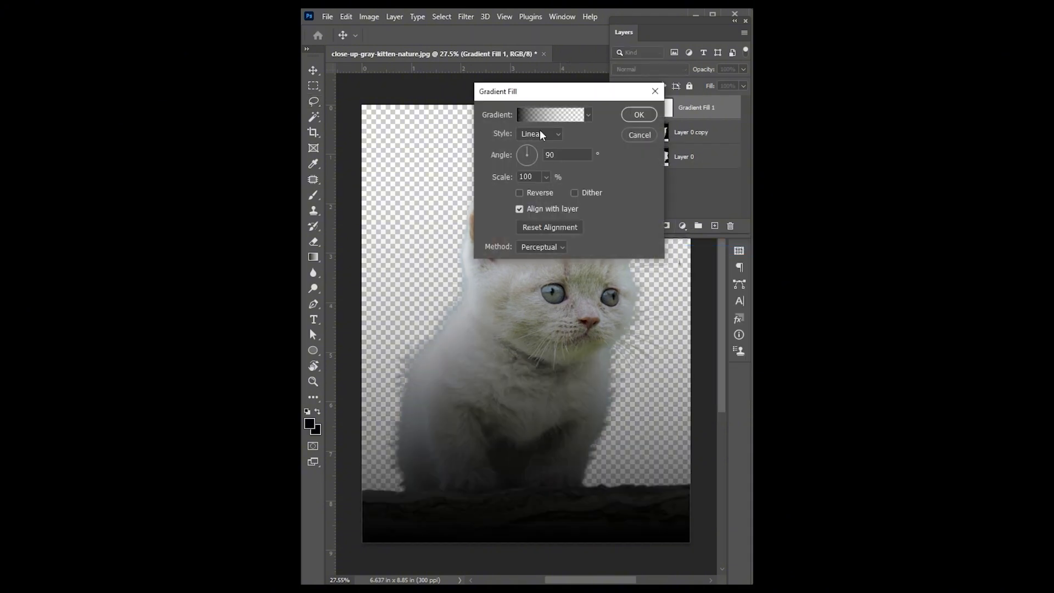
pyautogui.click(527, 113)
pyautogui.click(538, 134)
pyautogui.click(595, 72)
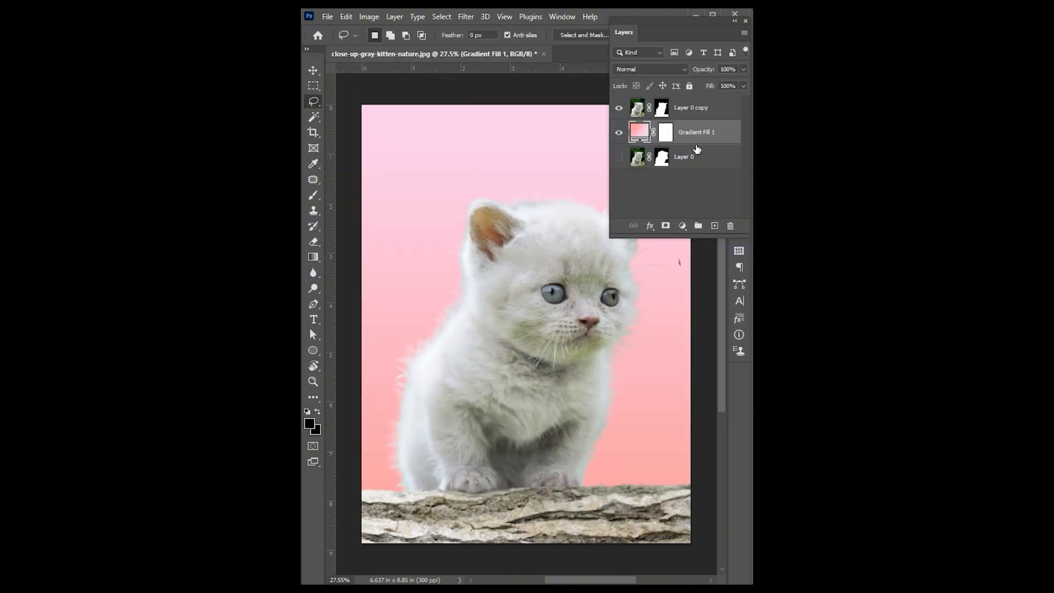
pyautogui.click(739, 34)
pyautogui.press('z')
pyautogui.moveTo(498, 353); pyautogui.dragTo(529, 360)
pyautogui.moveTo(529, 361)
pyautogui.mouseDown()
pyautogui.moveTo(494, 388)
pyautogui.moveTo(442, 361)
pyautogui.moveTo(509, 353)
pyautogui.mouseUp()
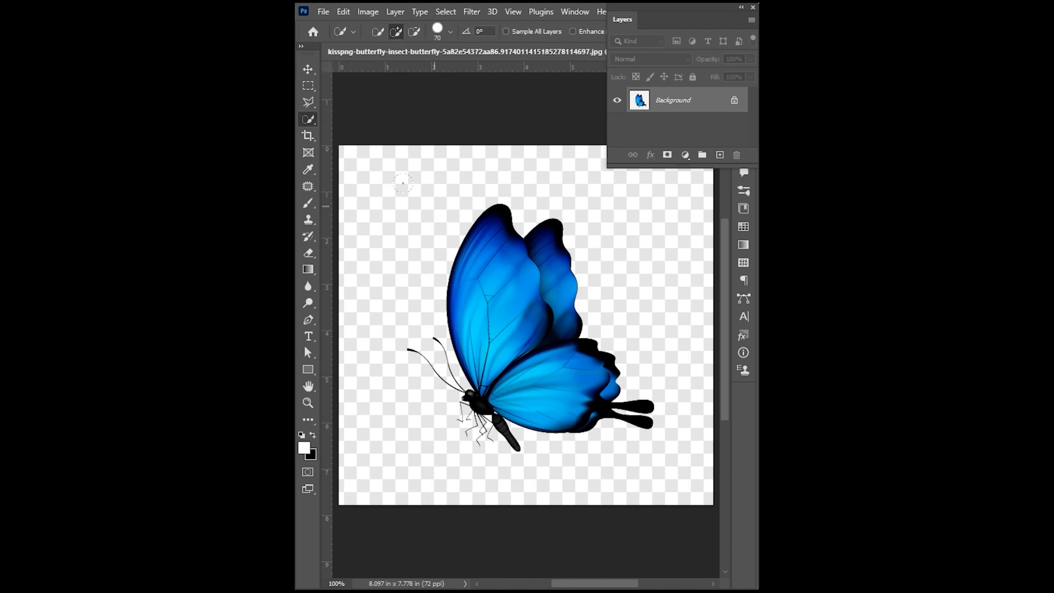
# - Try to select the checkerboard background around the butterfly with the Quick Selection tool
pyautogui.moveTo(570, 198)
pyautogui.mouseDown()
pyautogui.moveTo(650, 366)
pyautogui.moveTo(647, 425)
pyautogui.mouseUp()
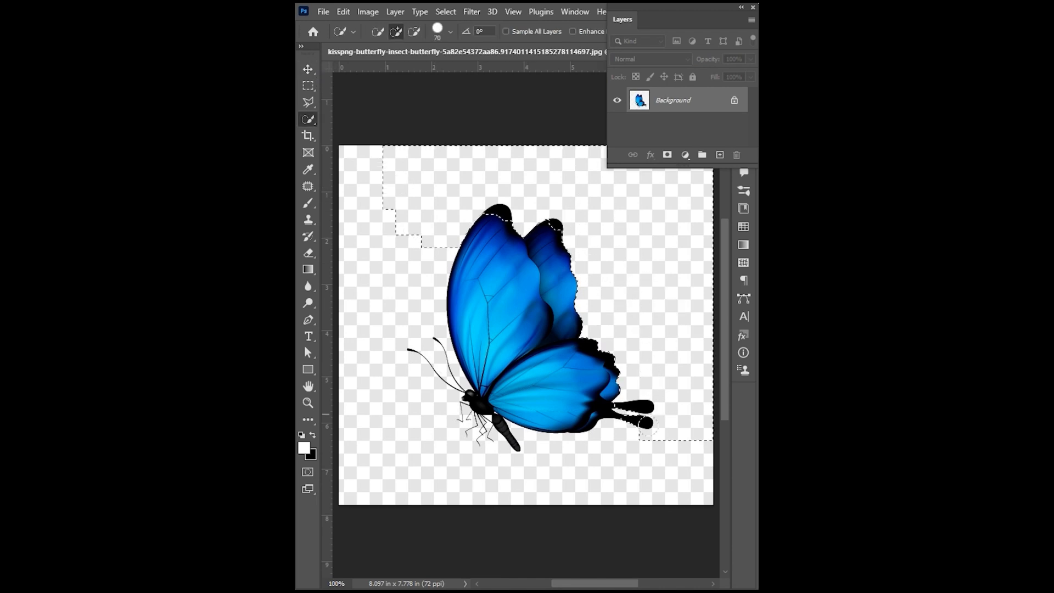
pyautogui.moveTo(439, 449); pyautogui.dragTo(405, 363)
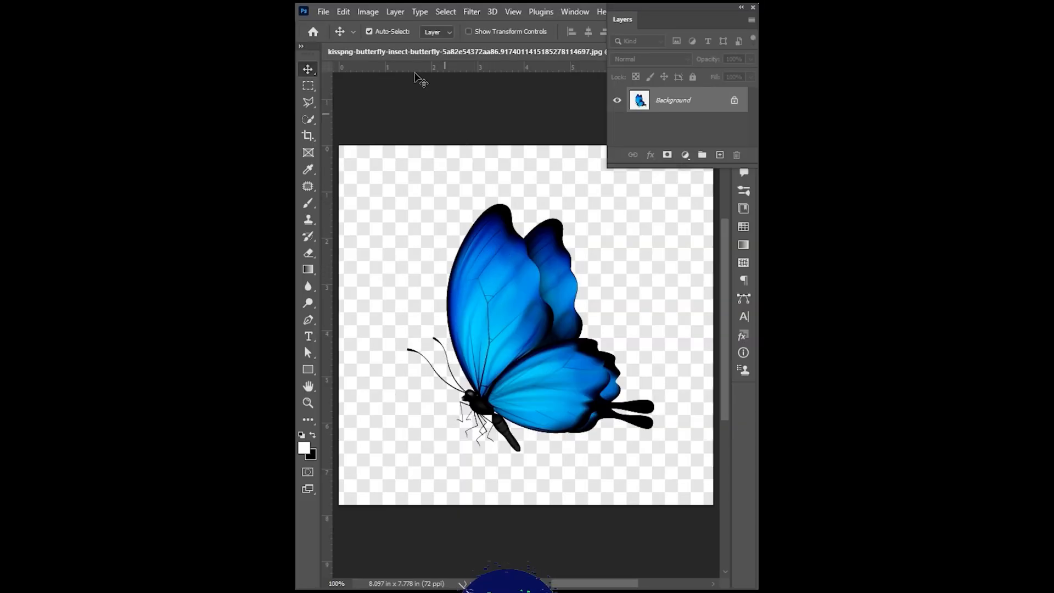
# - Use Replace Color to turn the light grey checkerboard squares around the butterfly white with Lightness +100
pyautogui.click(368, 11)
pyautogui.moveTo(384, 44)
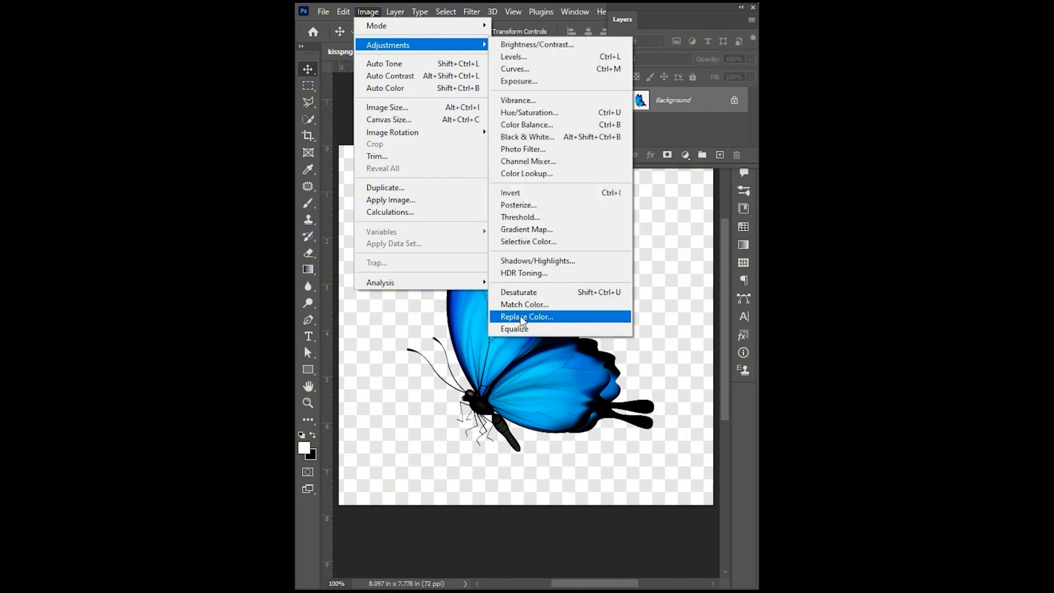
pyautogui.click(540, 322)
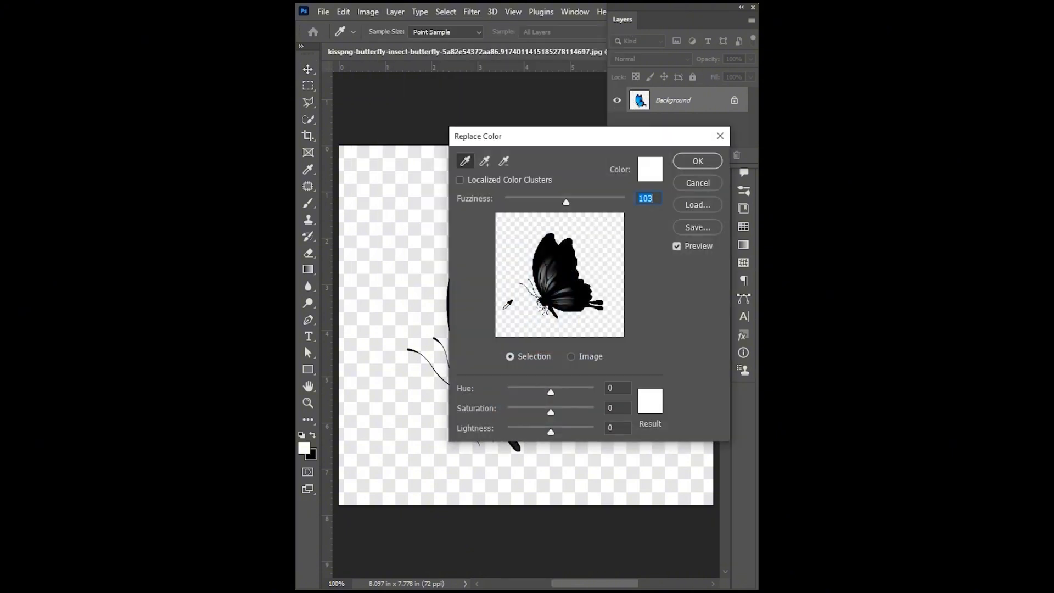
pyautogui.click(392, 254)
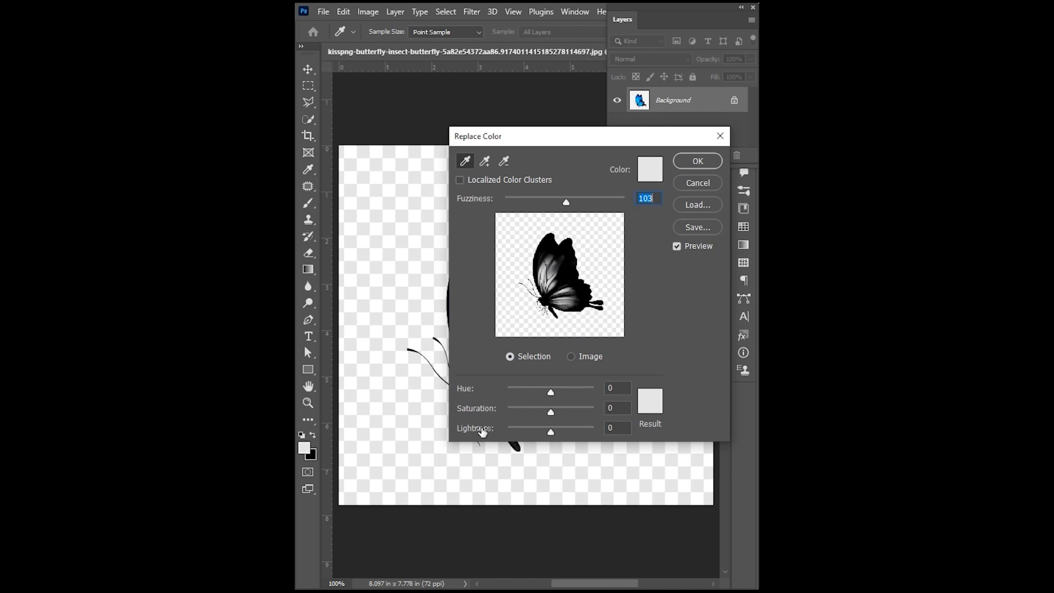
pyautogui.moveTo(551, 432); pyautogui.dragTo(607, 432)
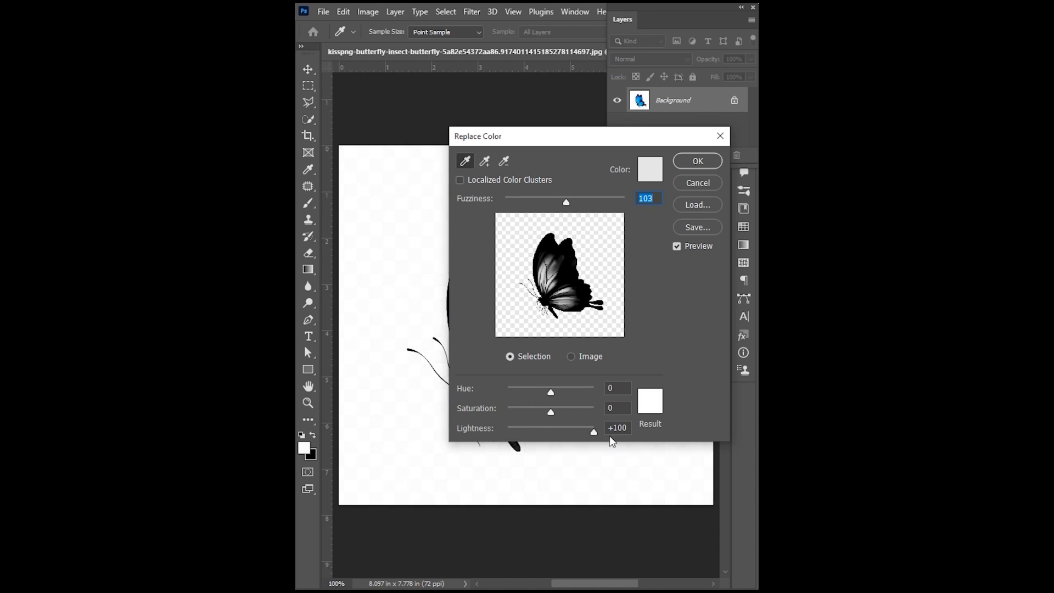
pyautogui.click(694, 166)
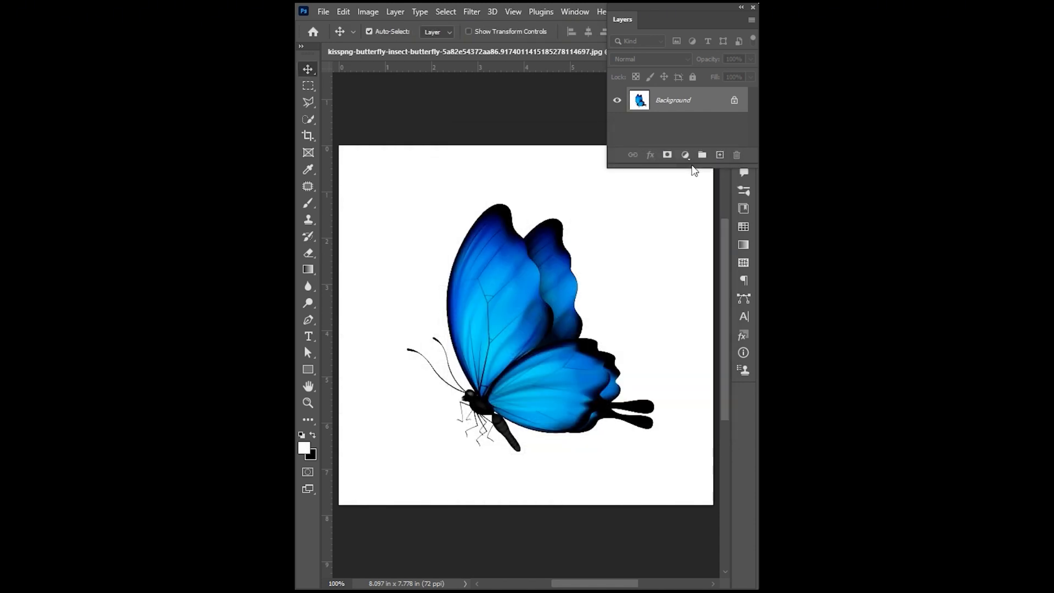
# - Select the white background with the Magic Wand tool and invert the selection to the butterfly
pyautogui.click(310, 121)
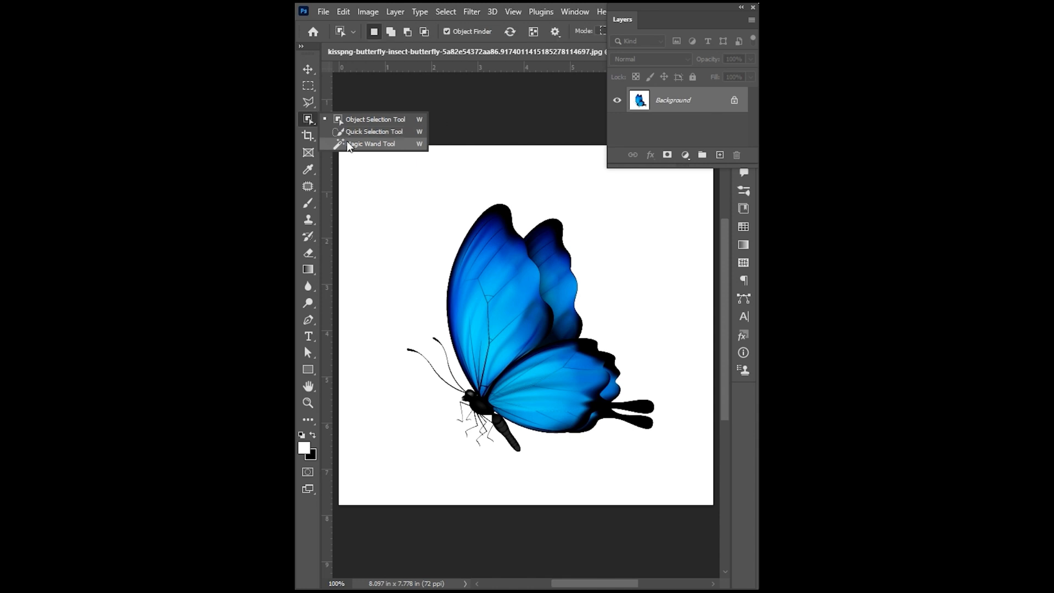
pyautogui.click(347, 144)
pyautogui.click(393, 208)
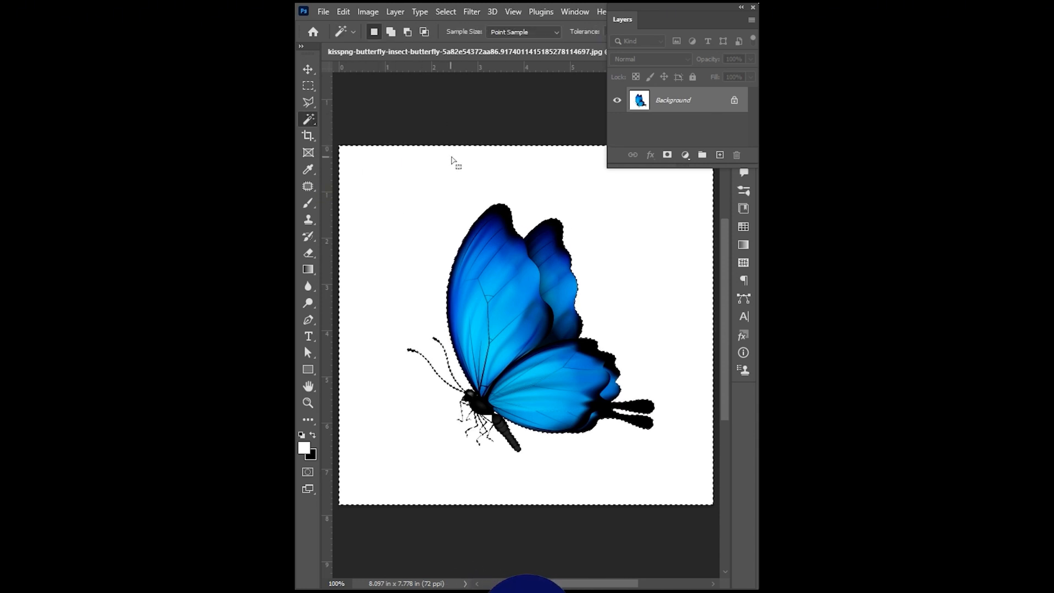
pyautogui.click(448, 13)
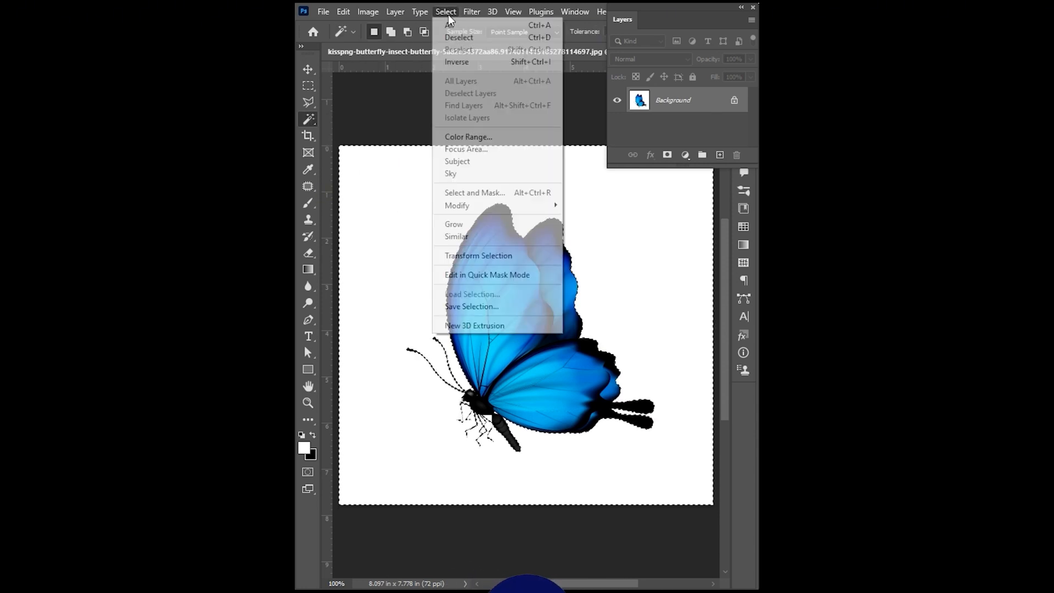
pyautogui.click(457, 62)
# - Add a layer mask from the butterfly selection to hide the white background
pyautogui.click(667, 155)
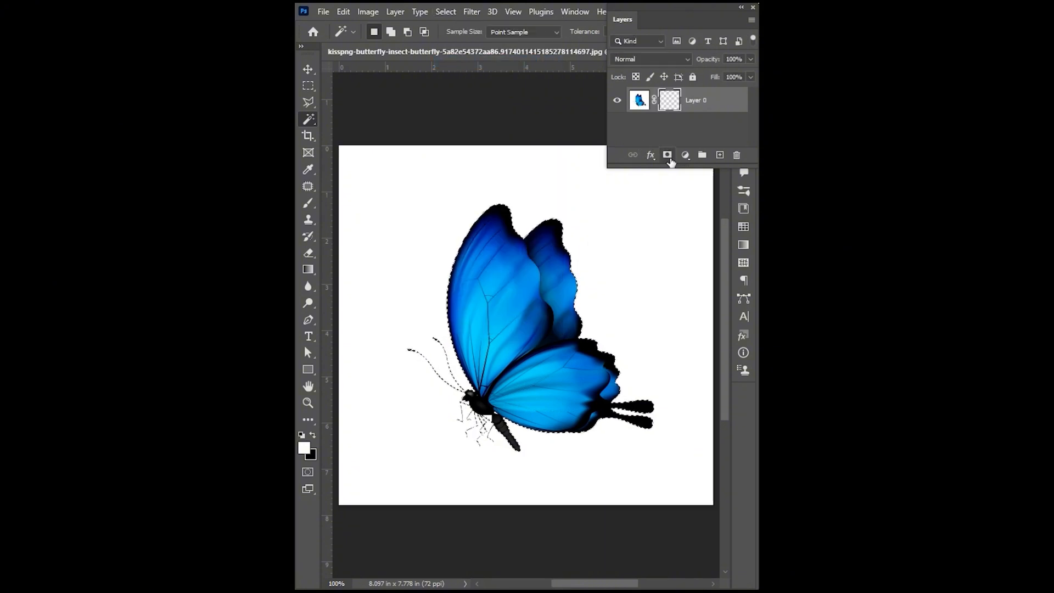
pyautogui.press('v')
pyautogui.moveTo(511, 321)
pyautogui.mouseDown()
pyautogui.moveTo(492, 326)
pyautogui.moveTo(530, 264)
pyautogui.moveTo(492, 255)
pyautogui.moveTo(516, 296)
pyautogui.moveTo(472, 331)
pyautogui.moveTo(508, 331)
pyautogui.moveTo(497, 314)
pyautogui.mouseUp()
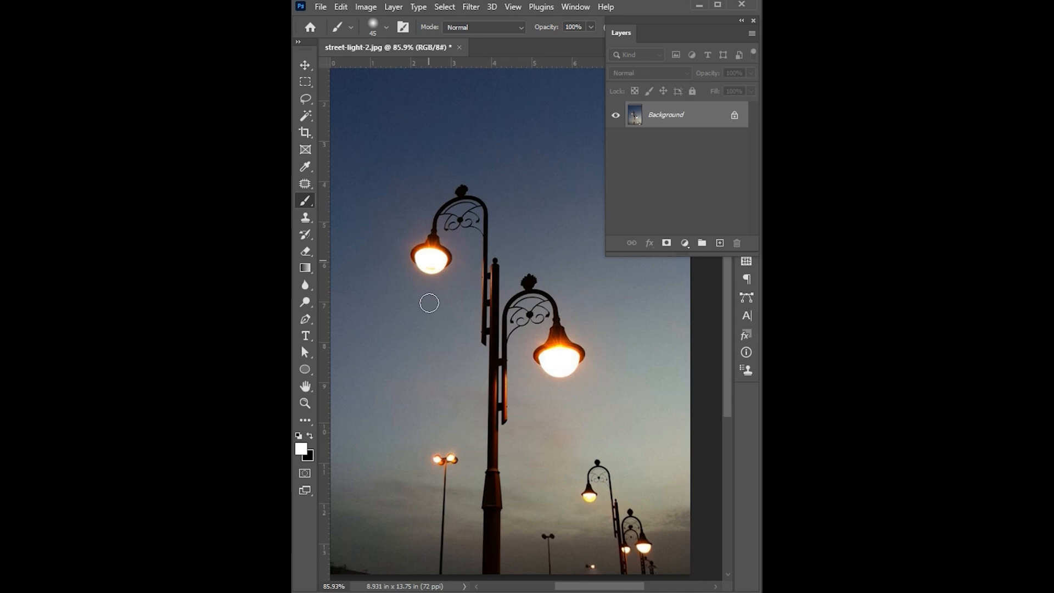
pyautogui.moveTo(431, 272)
pyautogui.mouseDown()
pyautogui.moveTo(413, 462)
pyautogui.moveTo(400, 414)
pyautogui.mouseUp()
pyautogui.moveTo(439, 272); pyautogui.dragTo(440, 453)
pyautogui.moveTo(556, 379)
pyautogui.mouseDown()
pyautogui.moveTo(528, 514)
pyautogui.moveTo(556, 492)
pyautogui.moveTo(601, 488)
pyautogui.mouseUp()
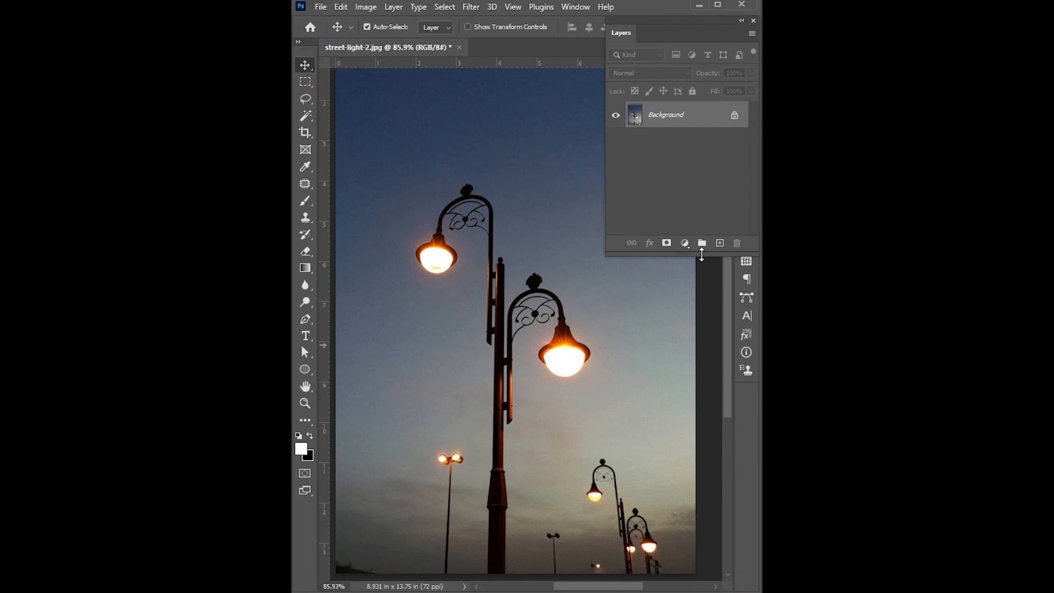
# - Add a new layer and draw a tall rectangular marquee selection directly beneath the lower of the two large lamps
pyautogui.click(719, 243)
pyautogui.click(306, 82)
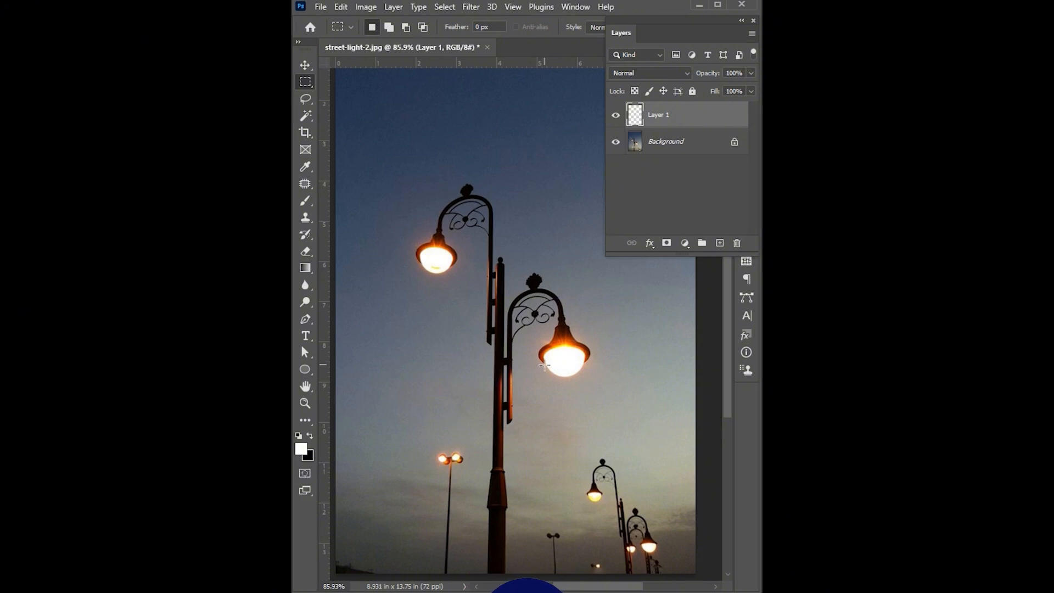
pyautogui.moveTo(541, 365); pyautogui.dragTo(605, 498)
# - Fill the selection with a white-to-transparent Gradient fill layer, Linear at 90°, with Reverse enabled
pyautogui.click(684, 244)
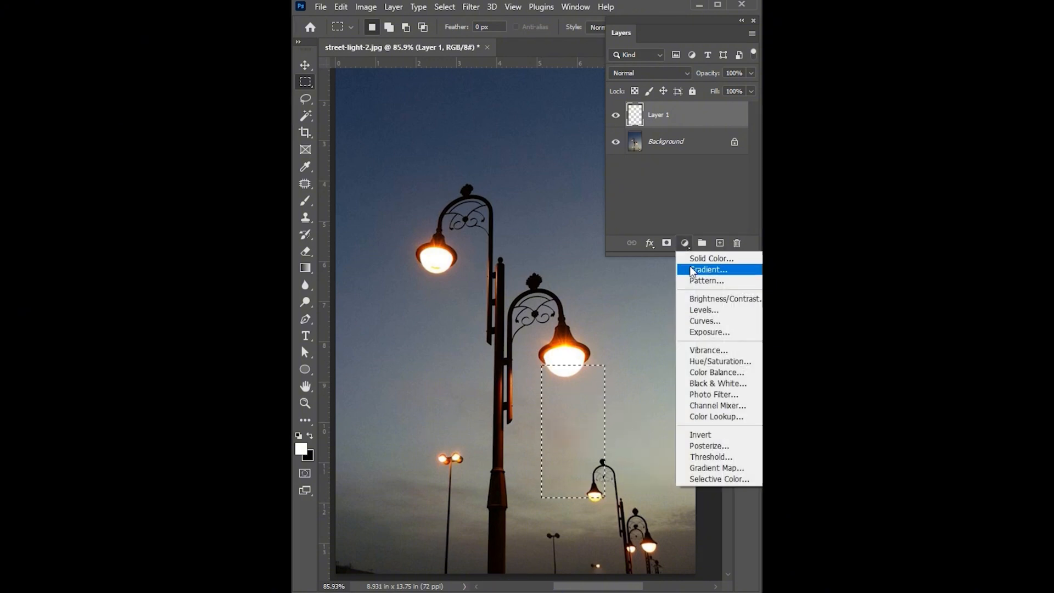
pyautogui.click(693, 270)
pyautogui.moveTo(734, 108); pyautogui.dragTo(516, 70)
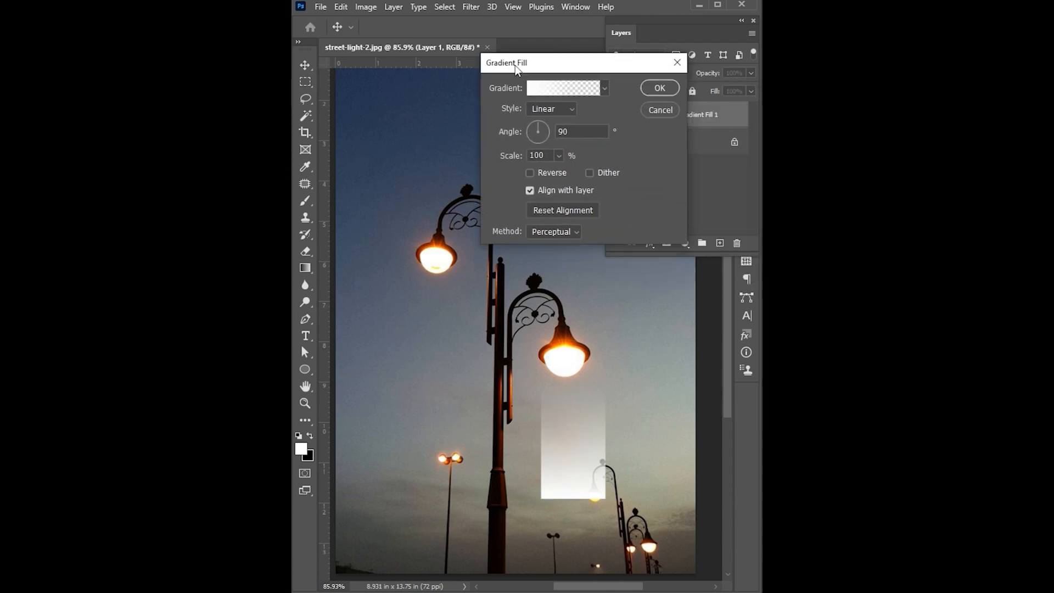
pyautogui.click(538, 90)
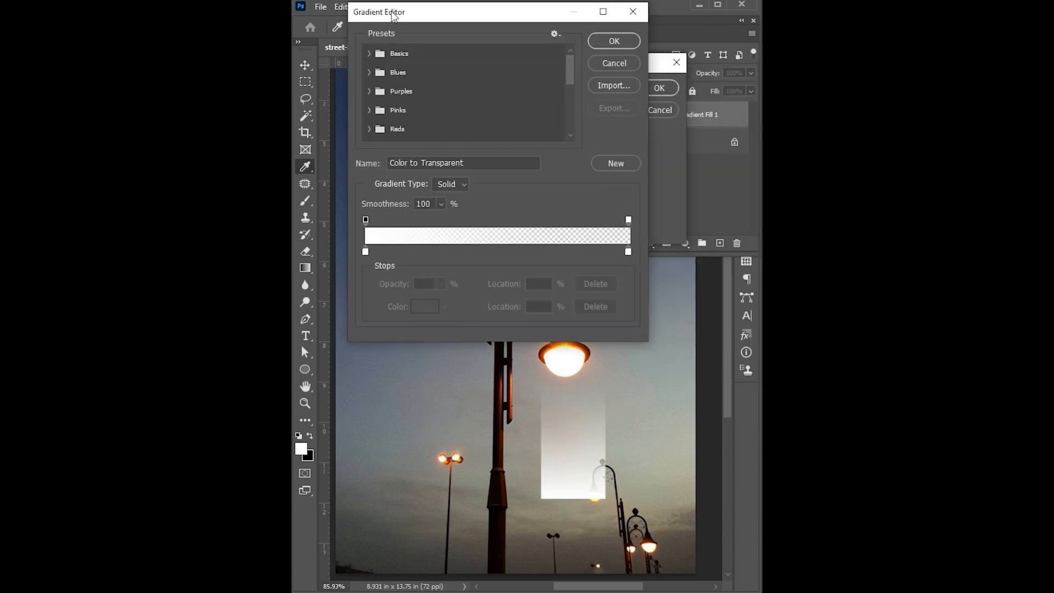
pyautogui.click(363, 252)
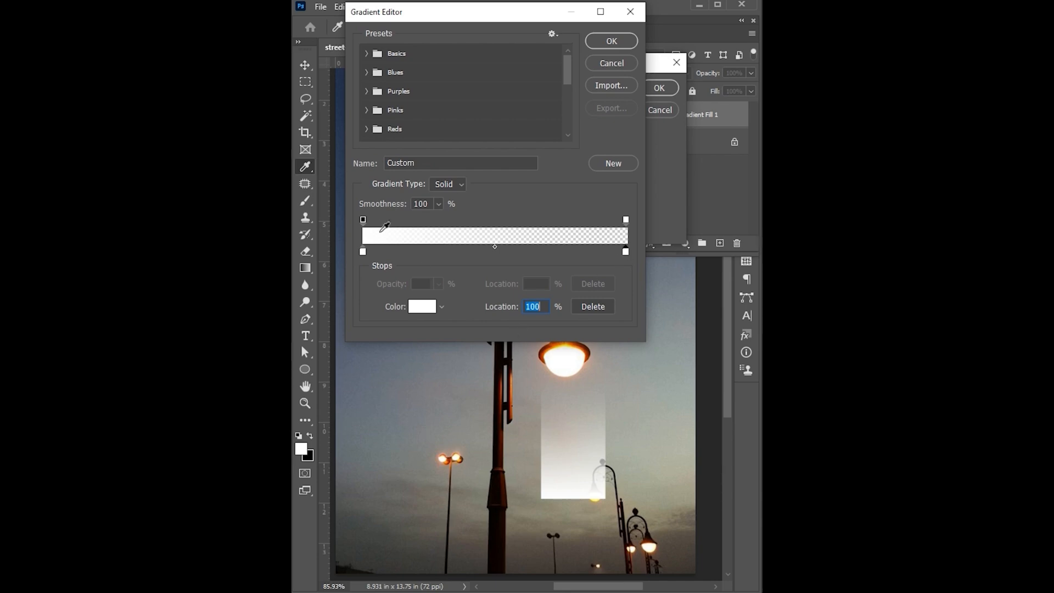
pyautogui.click(626, 220)
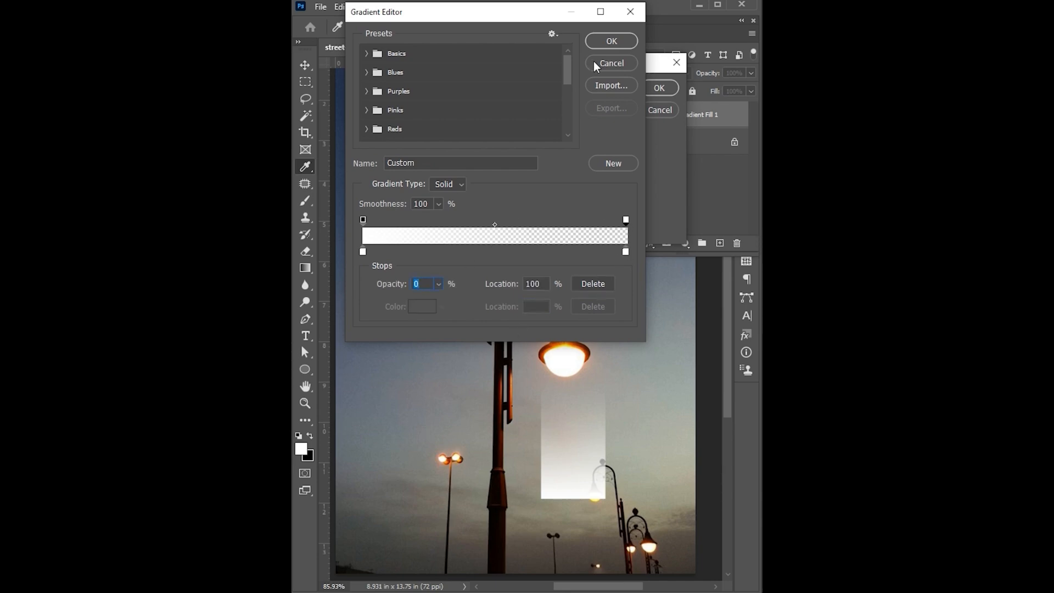
pyautogui.click(611, 42)
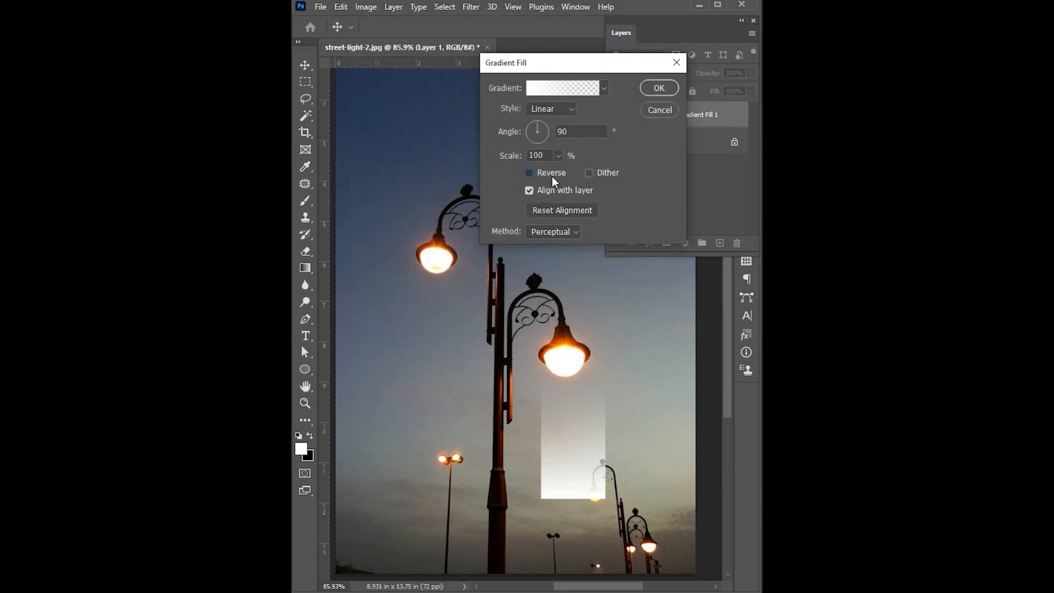
pyautogui.click(551, 175)
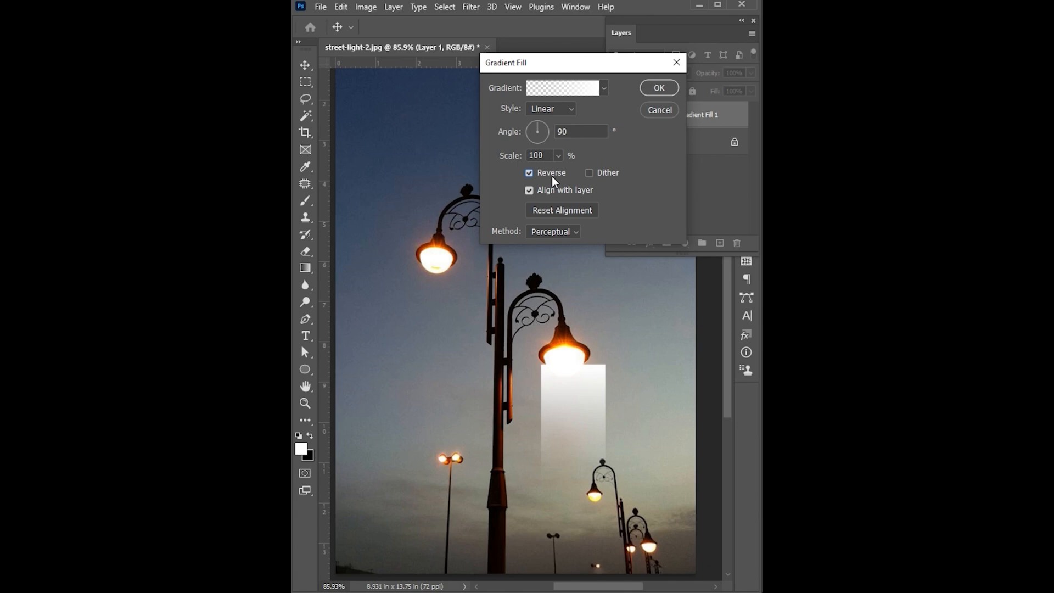
pyautogui.click(658, 88)
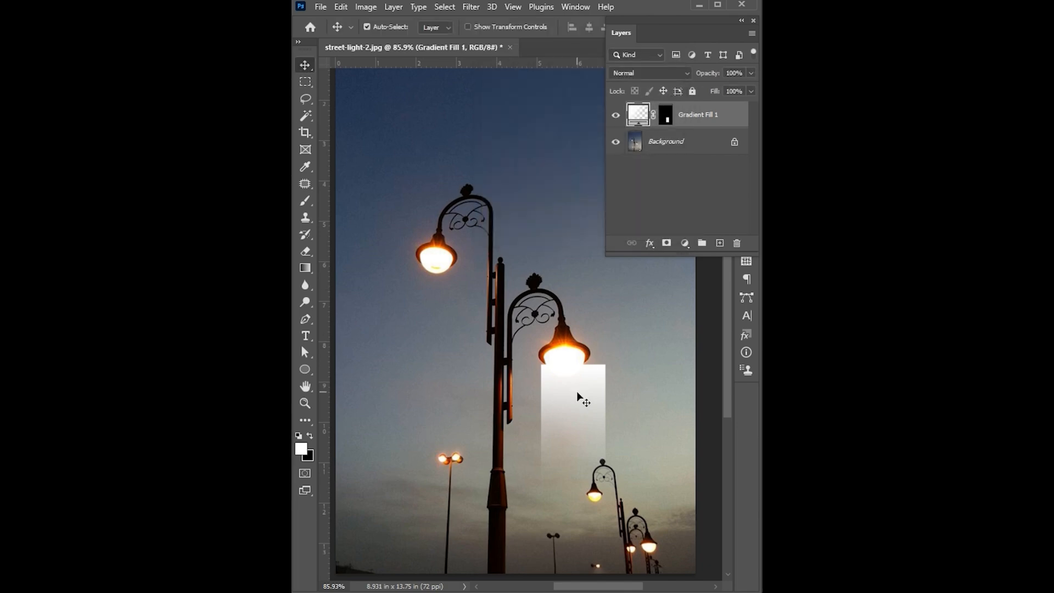
# - Transform the gradient with Perspective into a light cone, narrow at the lamp and wide at its lower end
pyautogui.hotkey('ctrl', 't')
pyautogui.rightClick(580, 389)
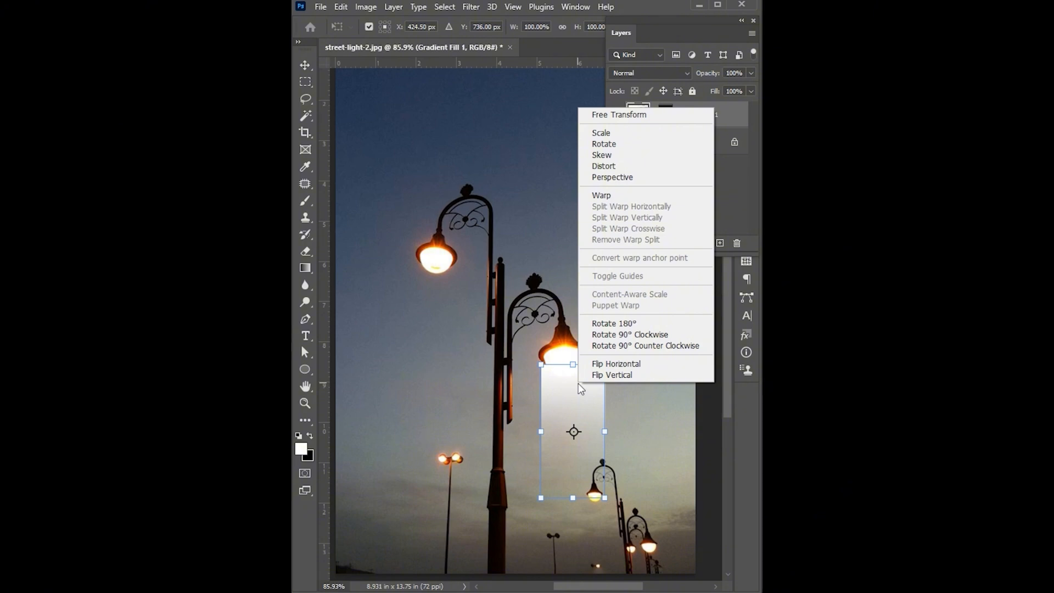
pyautogui.click(607, 175)
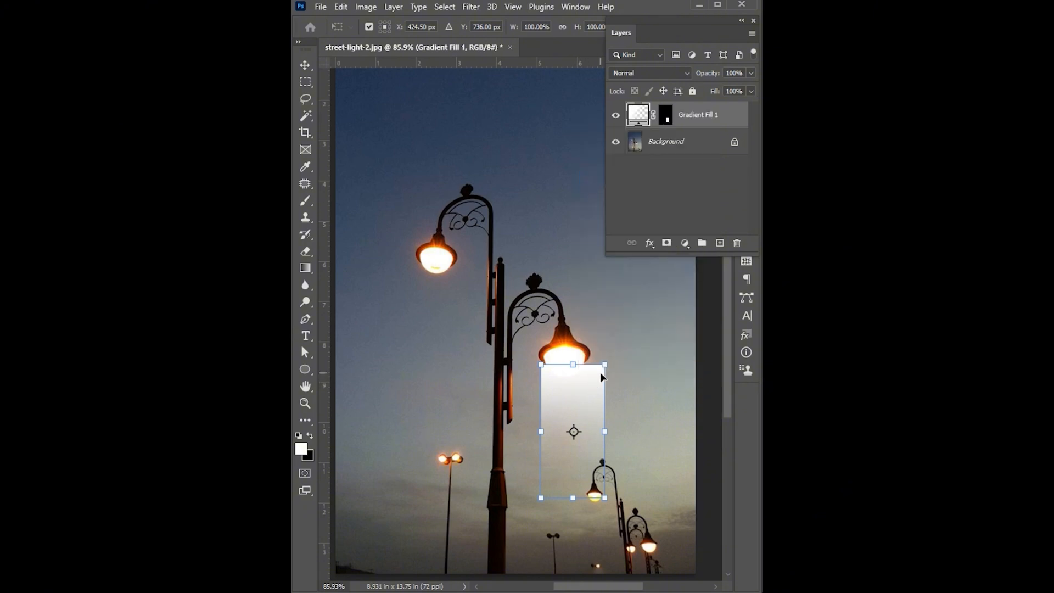
pyautogui.moveTo(606, 365); pyautogui.dragTo(582, 360)
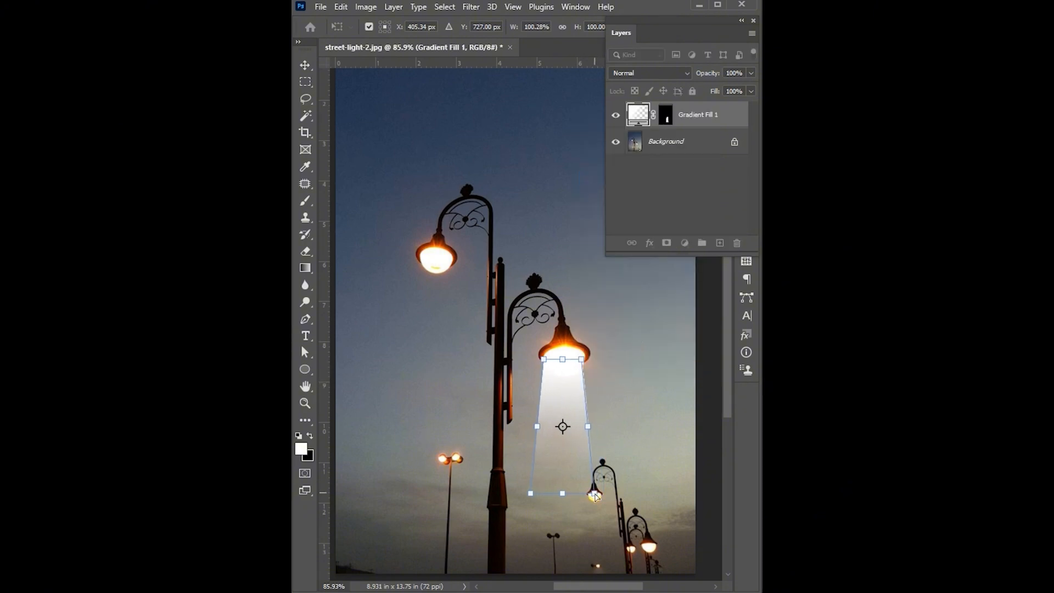
pyautogui.moveTo(605, 497); pyautogui.dragTo(618, 496)
pyautogui.press('Return')
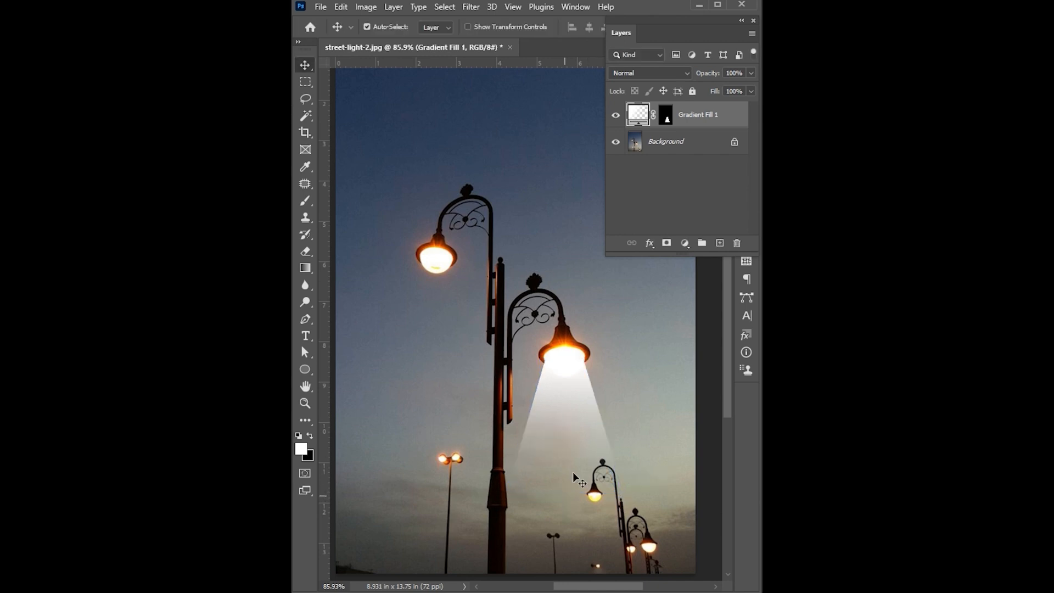
# - Convert the light cone layer to a smart object and apply a Gaussian Blur with a 7.8 pixel radius
pyautogui.click(468, 7)
pyautogui.moveTo(488, 174)
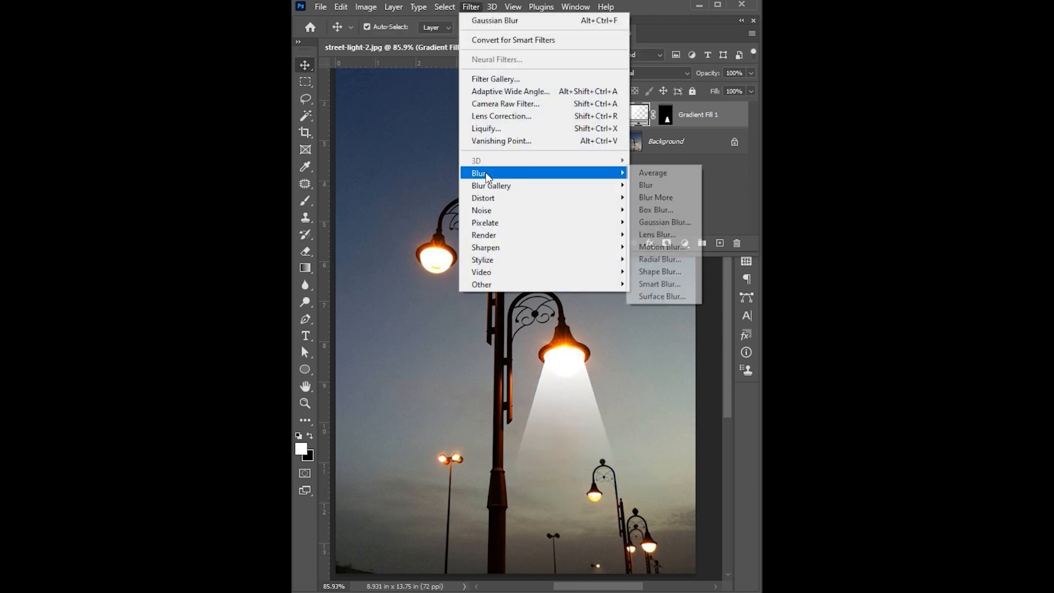
pyautogui.click(646, 223)
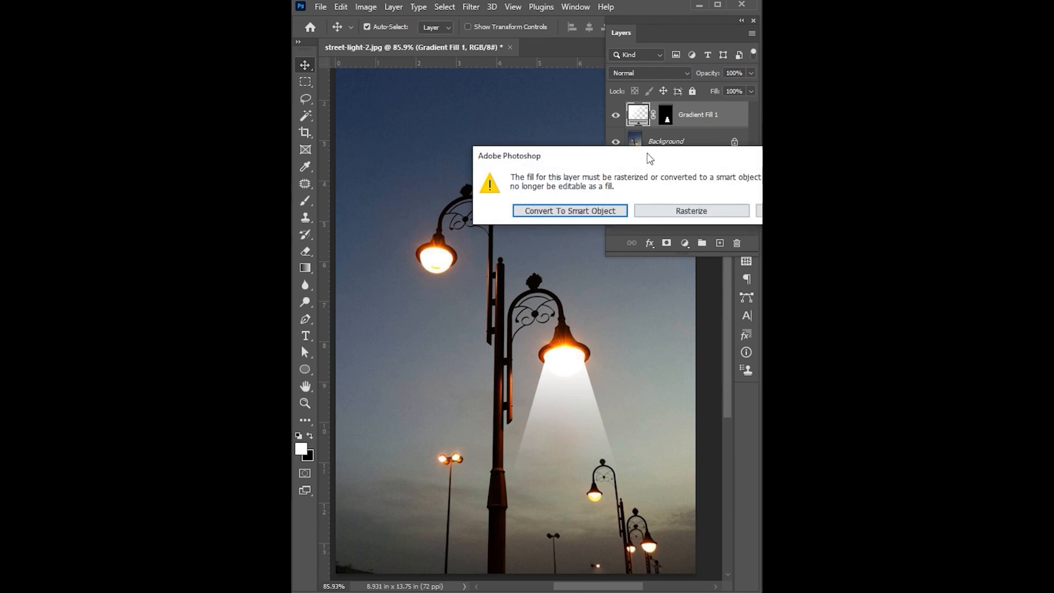
pyautogui.click(470, 166)
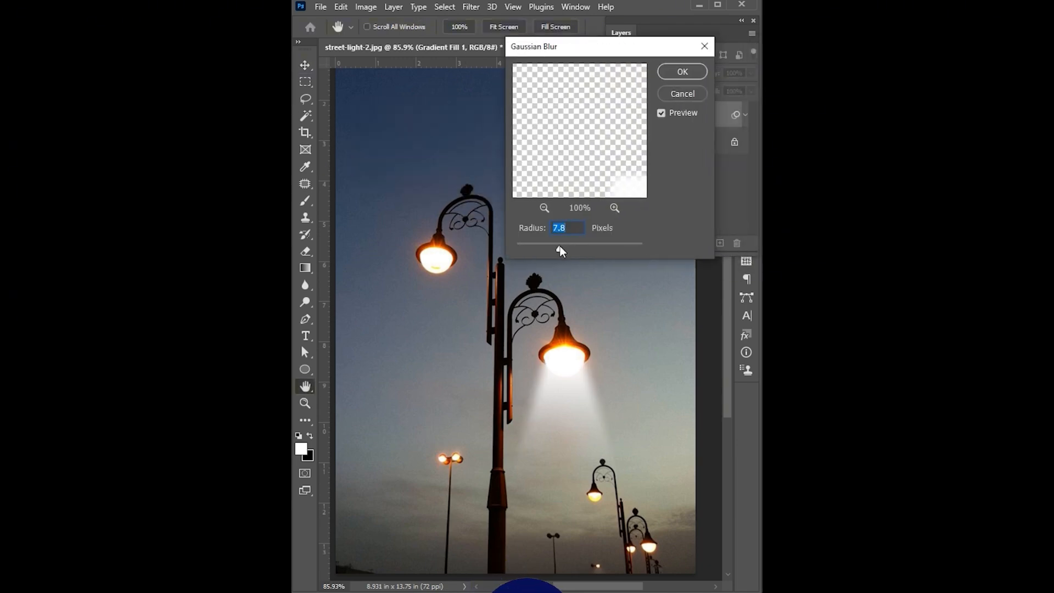
pyautogui.click(681, 72)
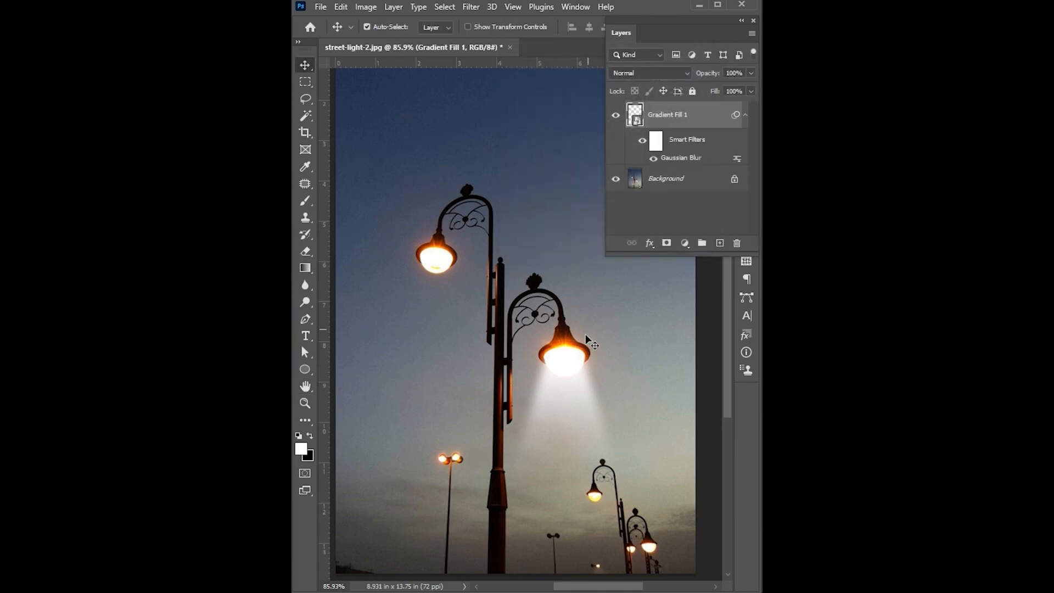
# - Duplicate the light cone and fit the copy beneath the upper lamp, scaled to about 73% width
pyautogui.hotkey('ctrl', 'j')
pyautogui.moveTo(591, 384); pyautogui.dragTo(477, 279)
pyautogui.hotkey('ctrl', 't')
pyautogui.press('Return')
pyautogui.moveTo(395, 325); pyautogui.dragTo(405, 325)
pyautogui.moveTo(446, 305); pyautogui.dragTo(446, 287)
pyautogui.moveTo(435, 355); pyautogui.dragTo(435, 372)
pyautogui.moveTo(466, 372); pyautogui.dragTo(484, 403)
pyautogui.scroll(-1, 459, 346)
pyautogui.moveTo(458, 346); pyautogui.dragTo(449, 342)
pyautogui.moveTo(475, 250); pyautogui.dragTo(482, 238)
pyautogui.moveTo(447, 264); pyautogui.dragTo(445, 275)
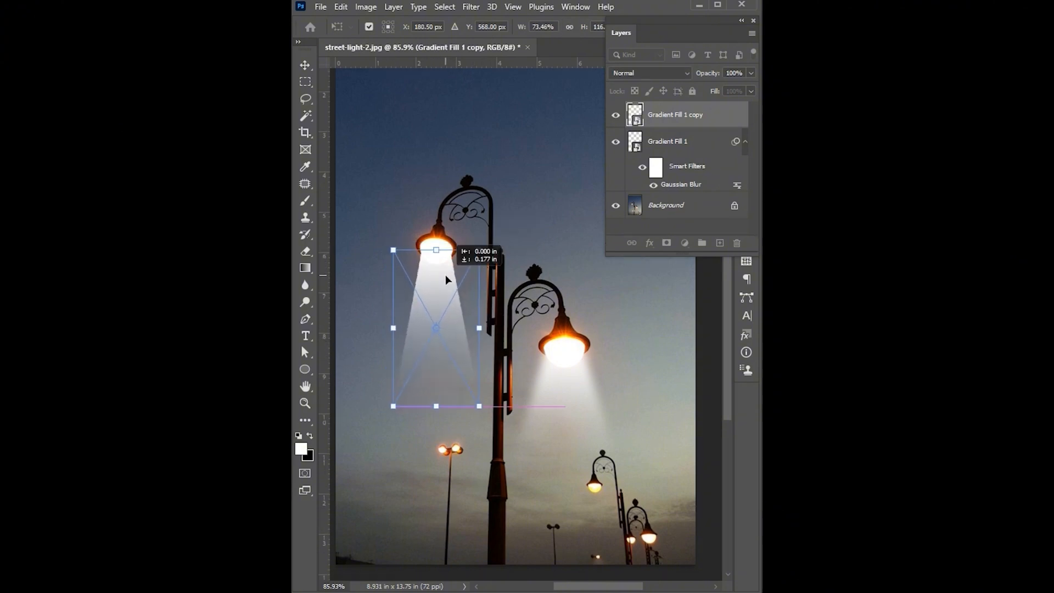
pyautogui.press('Return')
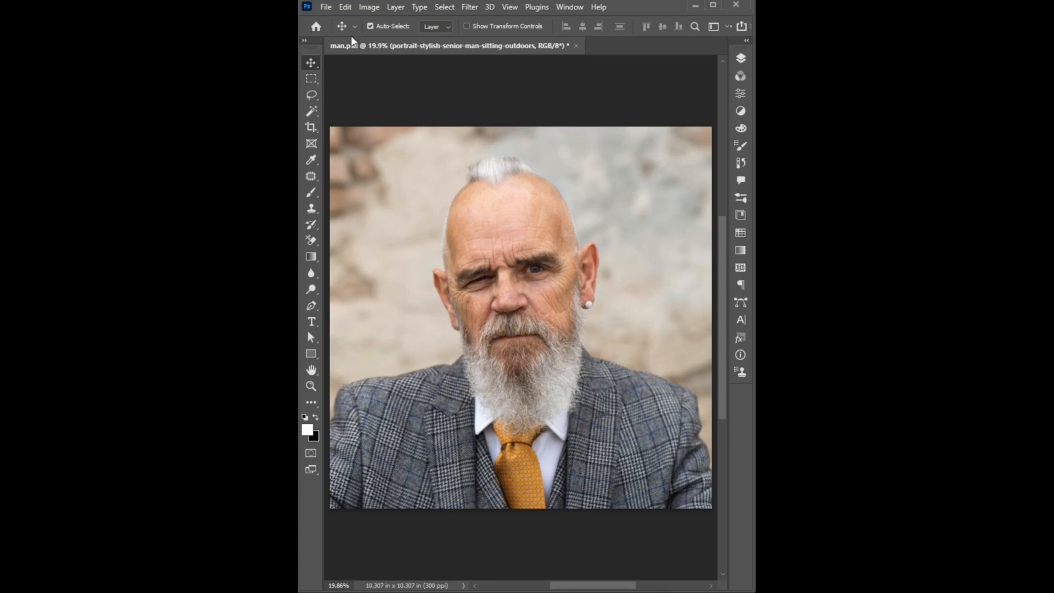
# - Desaturate the portrait of the bearded man
pyautogui.click(369, 6)
pyautogui.moveTo(374, 39)
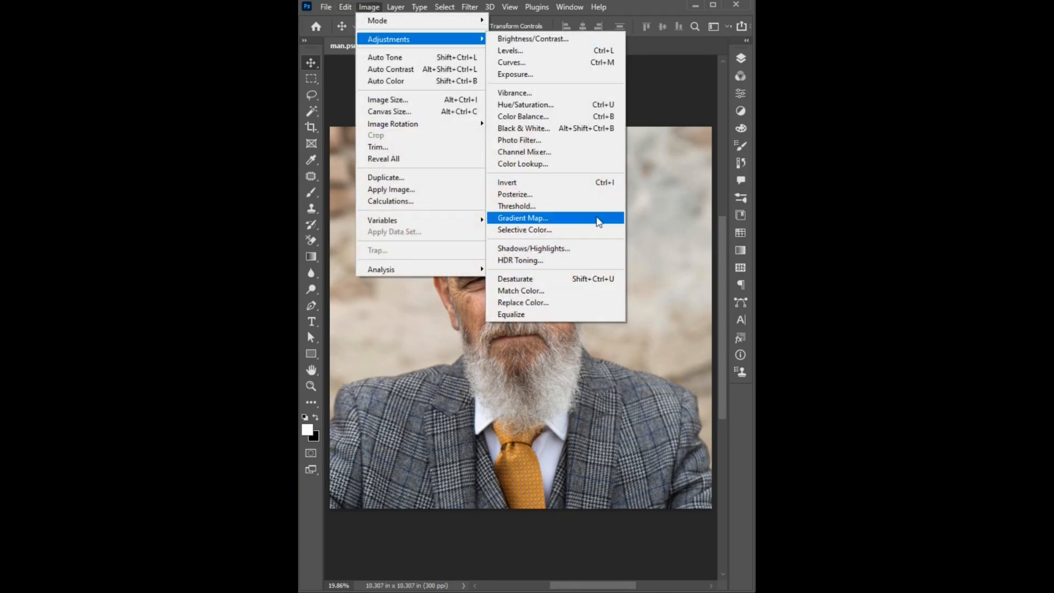
pyautogui.click(578, 281)
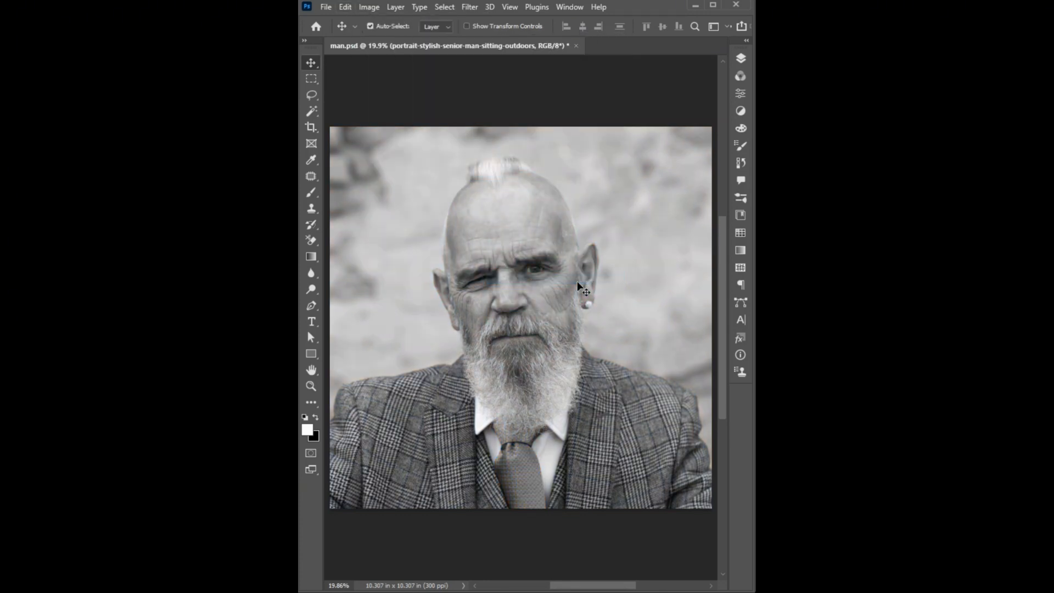
# - Add a Solid Color fill layer in 50% brightness grey above the portrait
pyautogui.click(740, 59)
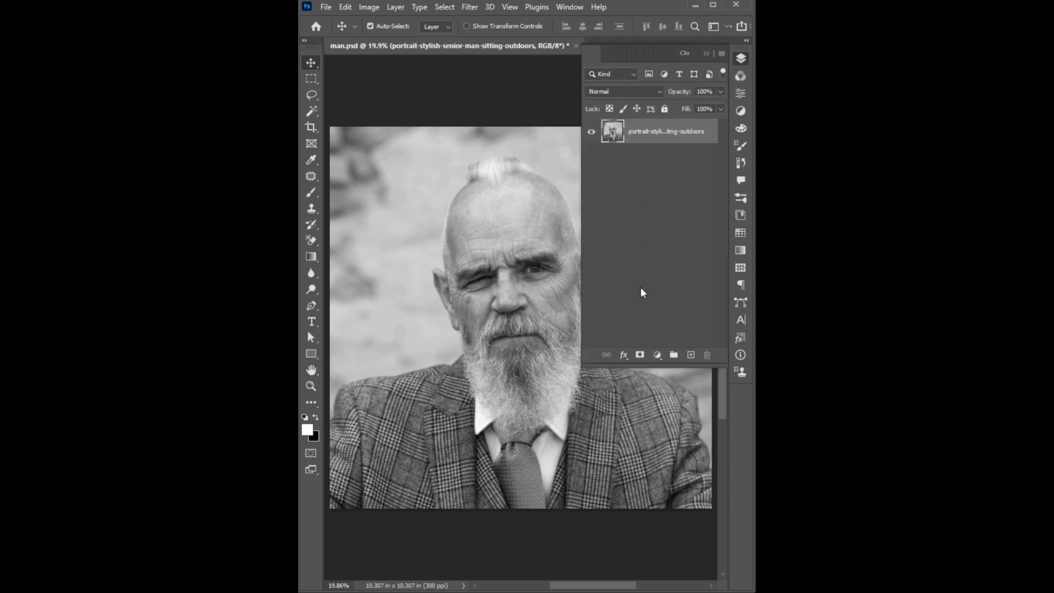
pyautogui.click(657, 355)
pyautogui.click(667, 368)
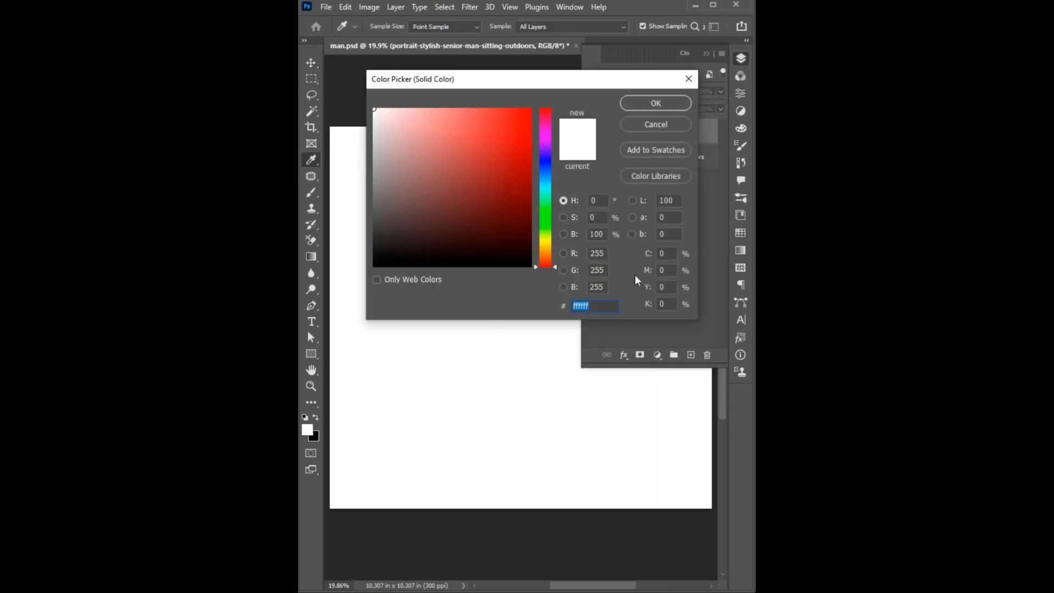
pyautogui.write('50')
pyautogui.click(655, 103)
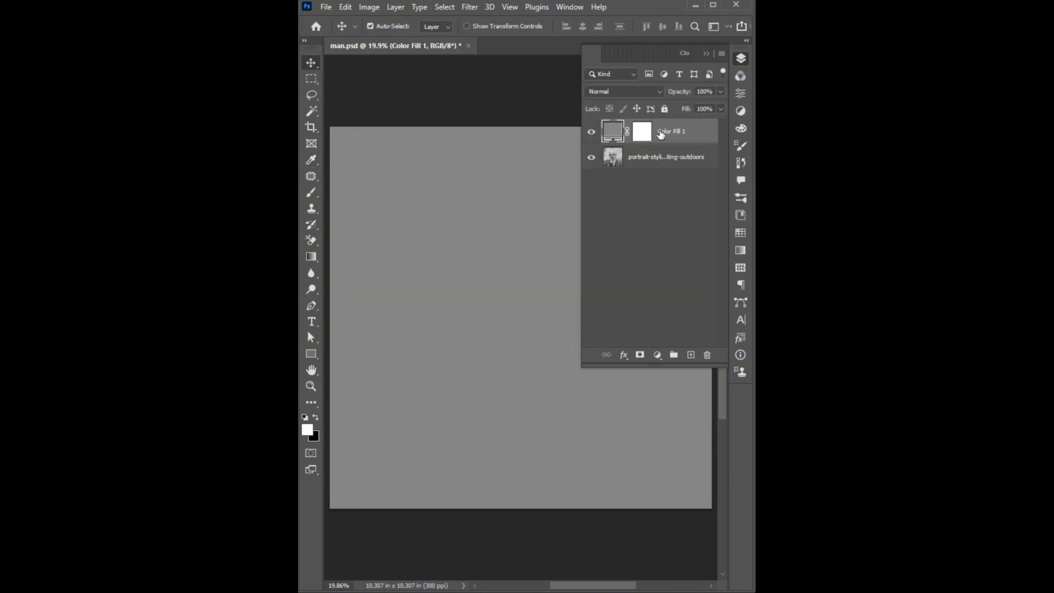
# - Convert the grey fill layer to a smart object and apply a Dot Halftone Pattern with size 6 and contrast 0
pyautogui.rightClick(668, 131)
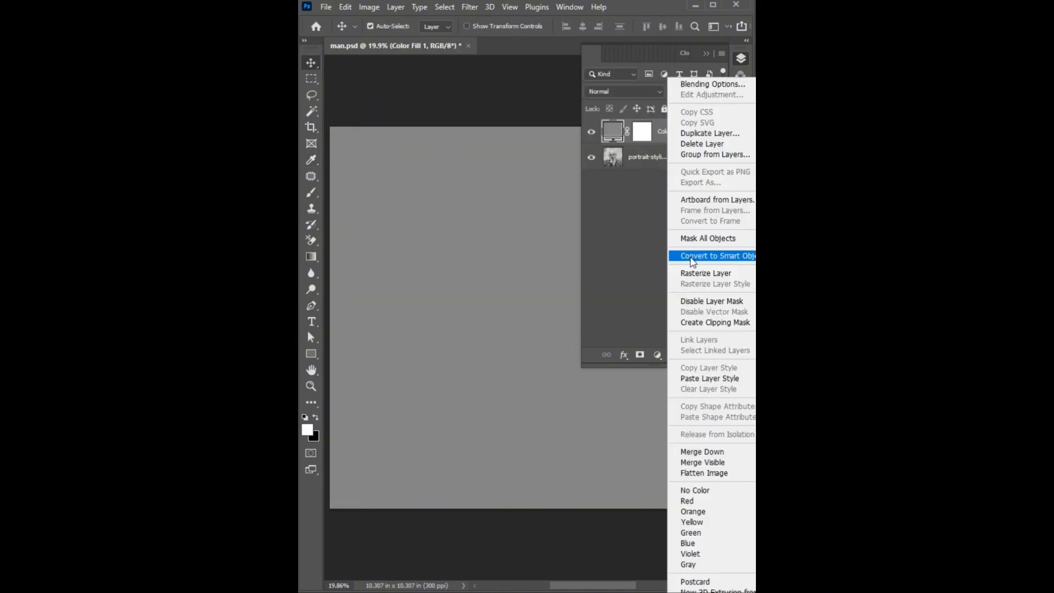
pyautogui.click(692, 257)
pyautogui.click(471, 7)
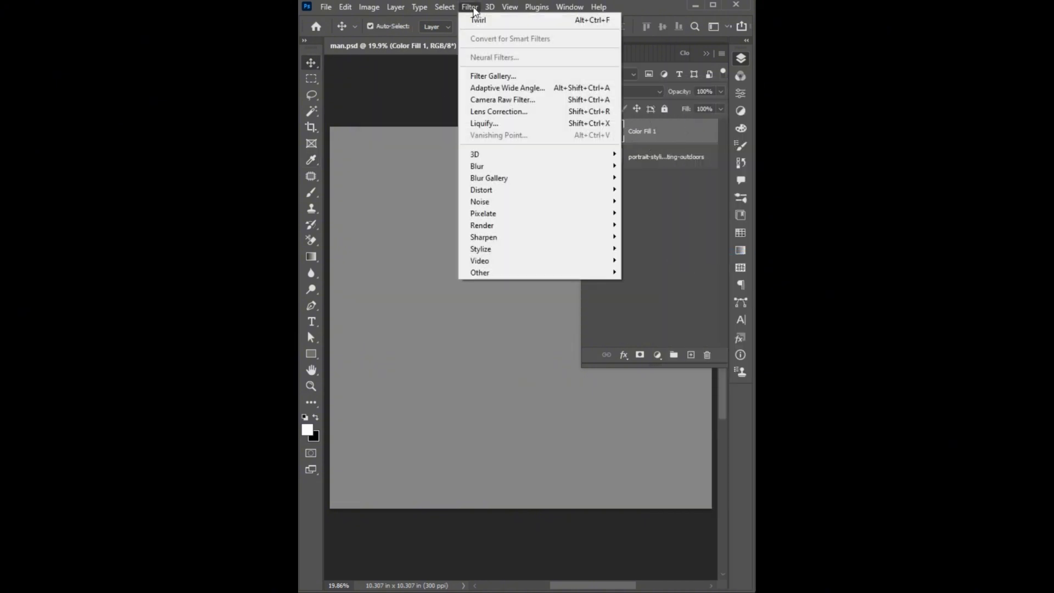
pyautogui.click(482, 80)
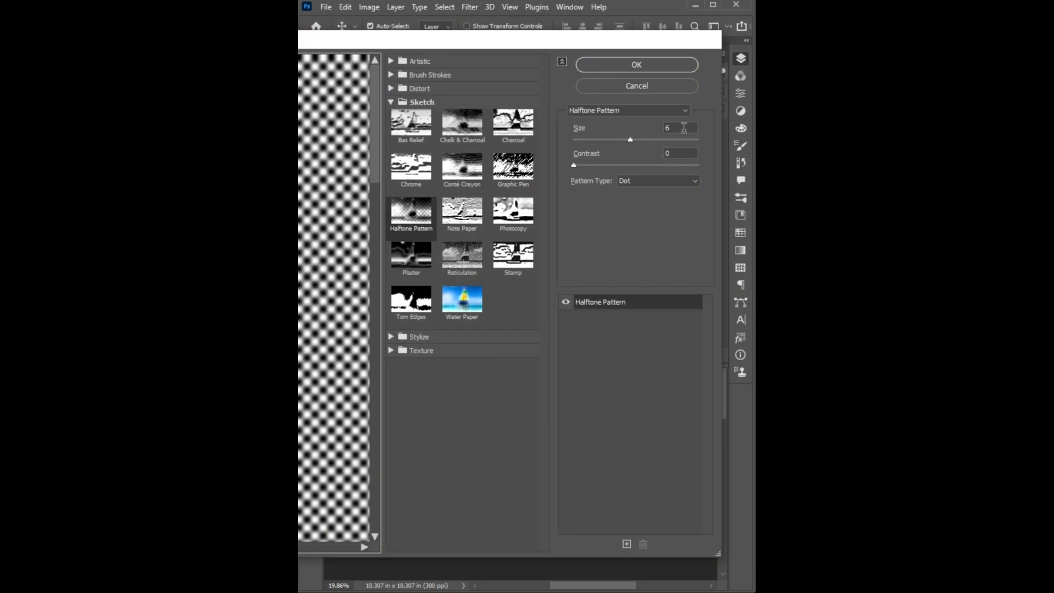
pyautogui.click(681, 152)
pyautogui.click(636, 65)
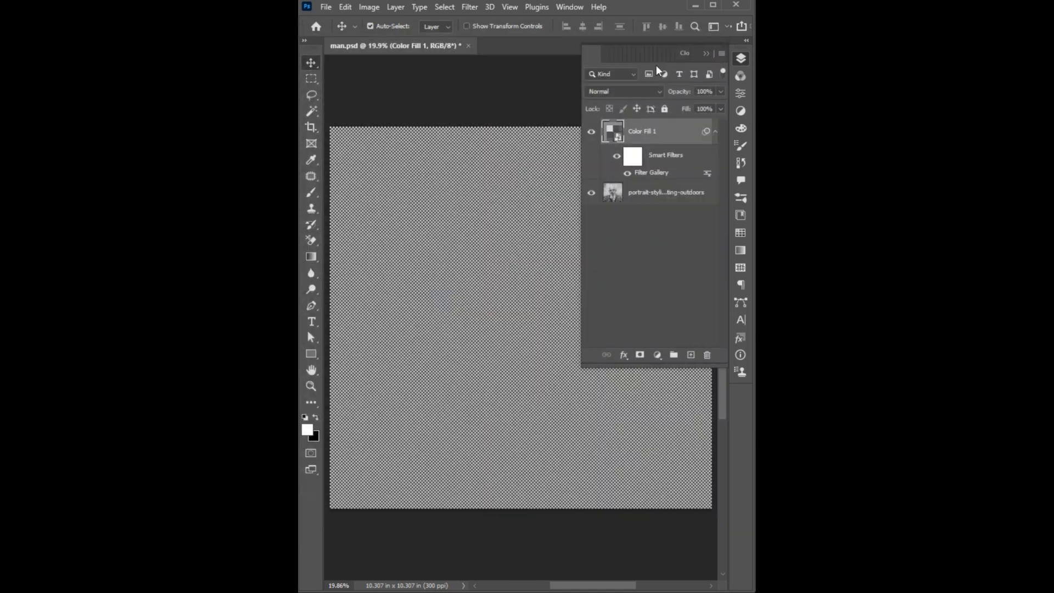
# - Apply a Twirl distortion with a 60° angle to the halftone layer
pyautogui.click(465, 8)
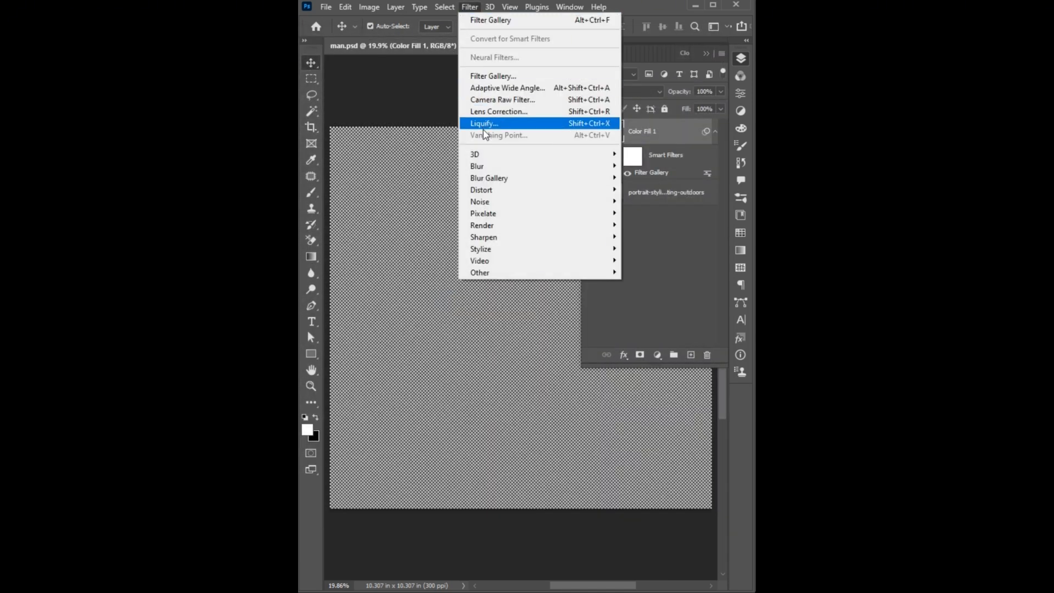
pyautogui.moveTo(486, 190)
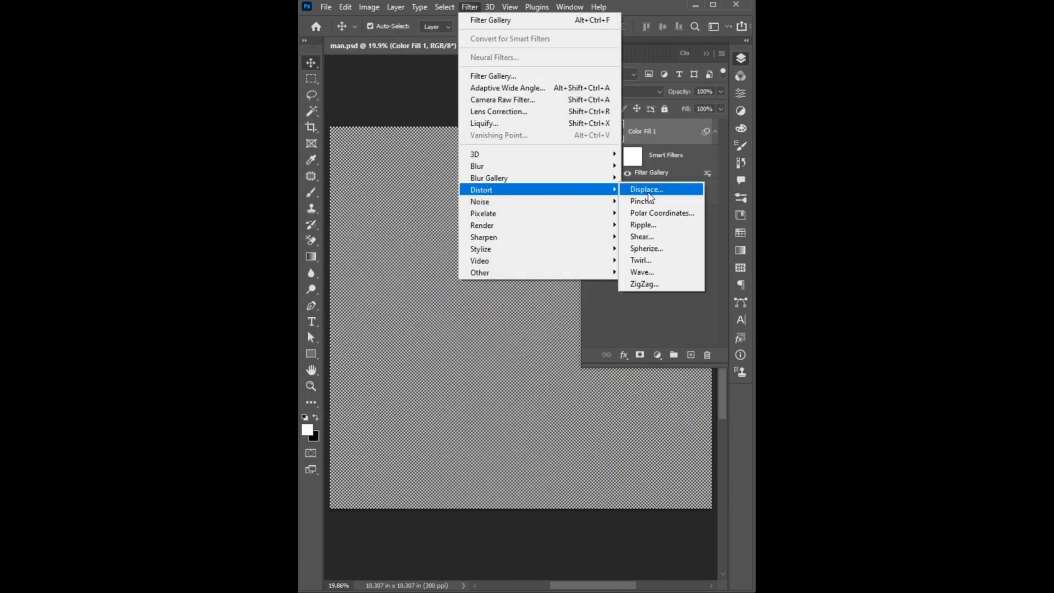
pyautogui.click(641, 260)
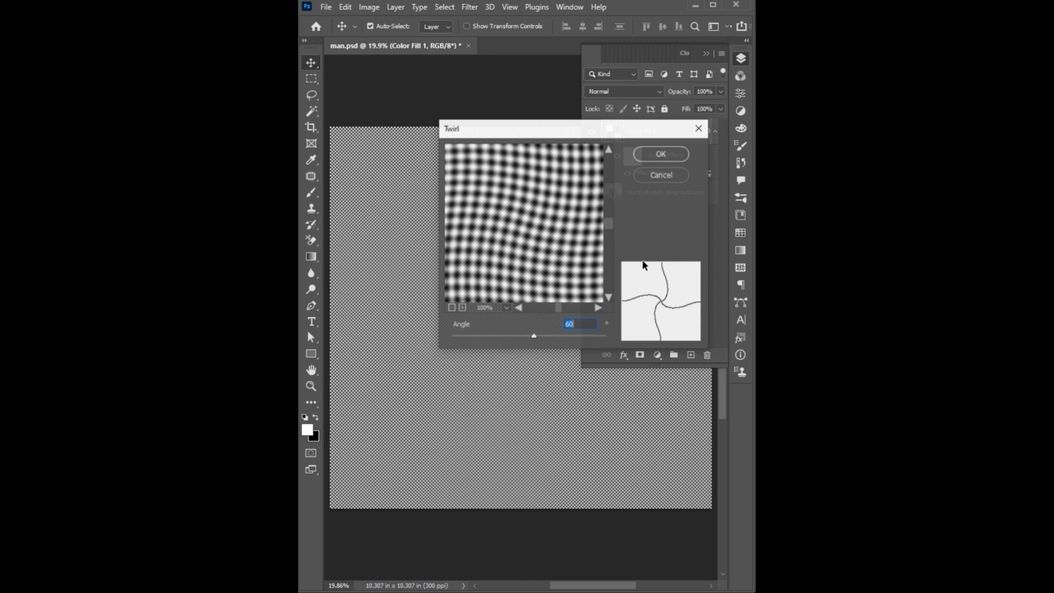
pyautogui.click(656, 157)
# - Set the halftone layer's blend mode to Hard Mix and lower its opacity
pyautogui.click(629, 93)
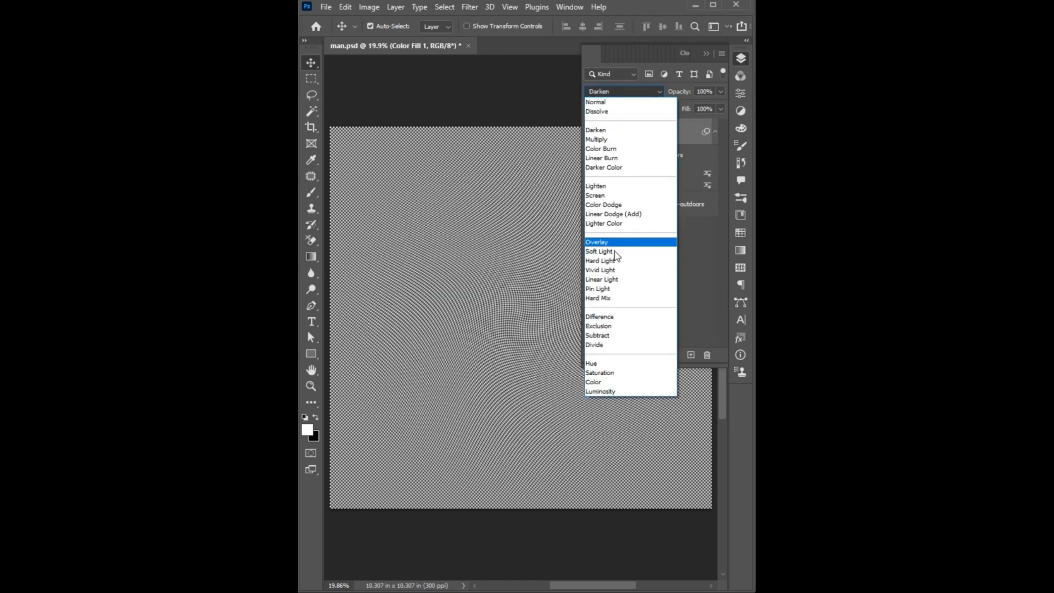
pyautogui.click(606, 300)
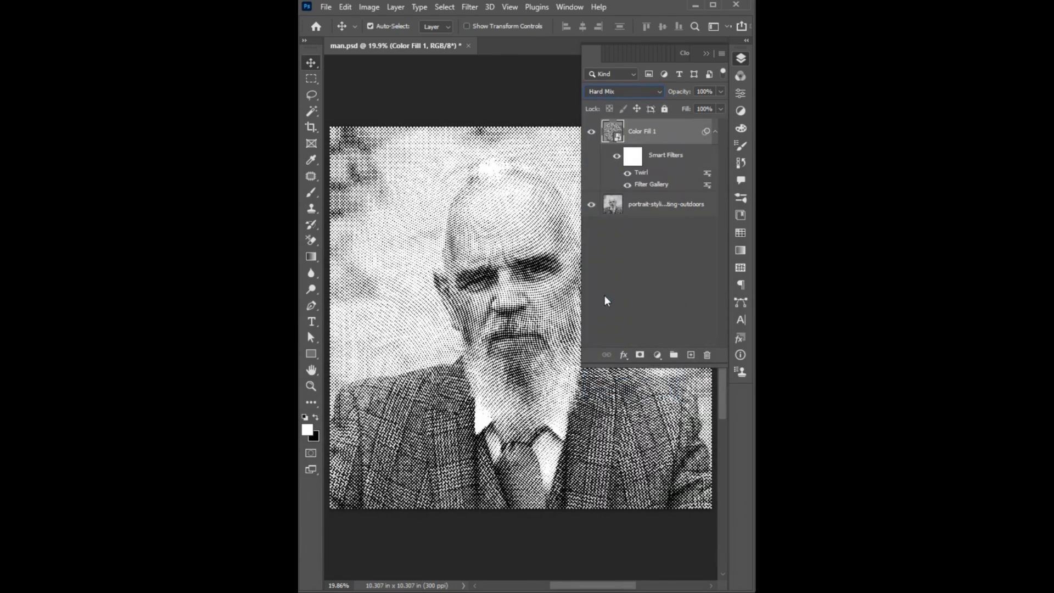
pyautogui.click(720, 92)
pyautogui.moveTo(720, 107); pyautogui.dragTo(686, 107)
pyautogui.click(682, 253)
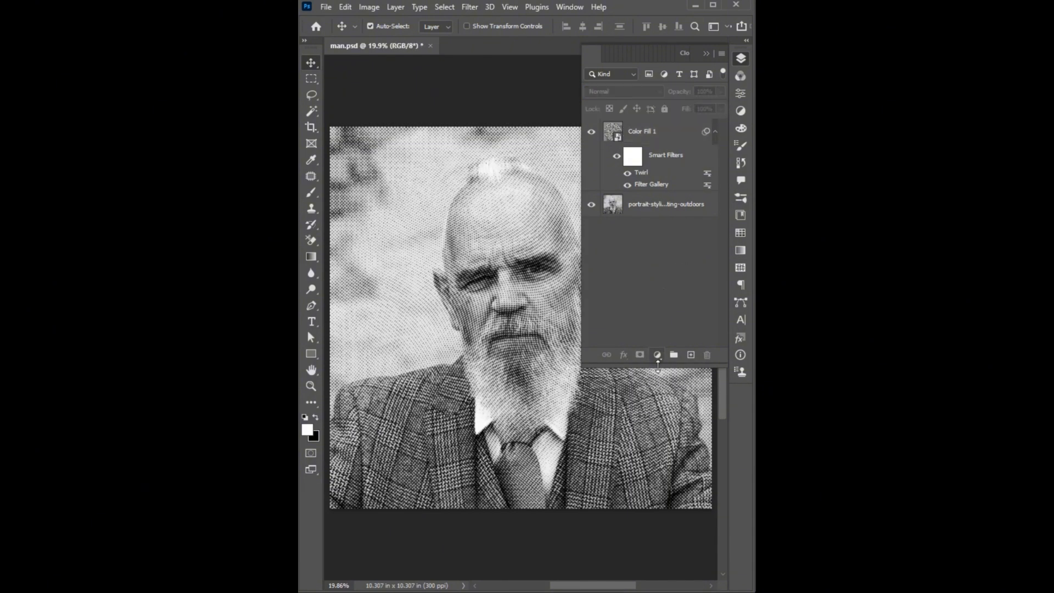
# - Add a Gradient Map adjustment layer above the halftone layer with Reverse enabled
pyautogui.click(657, 356)
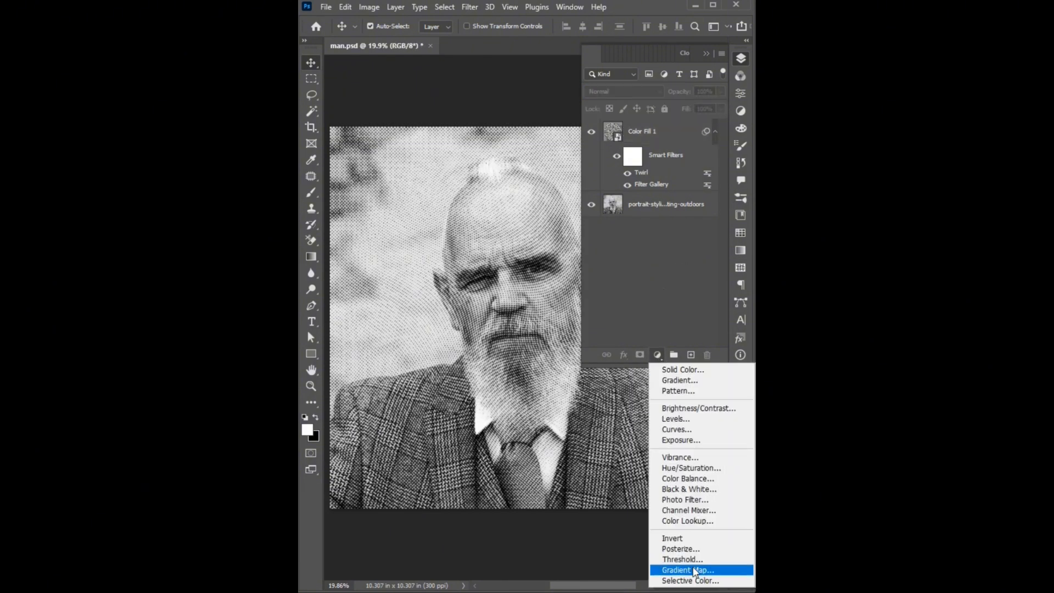
pyautogui.click(693, 573)
pyautogui.click(601, 131)
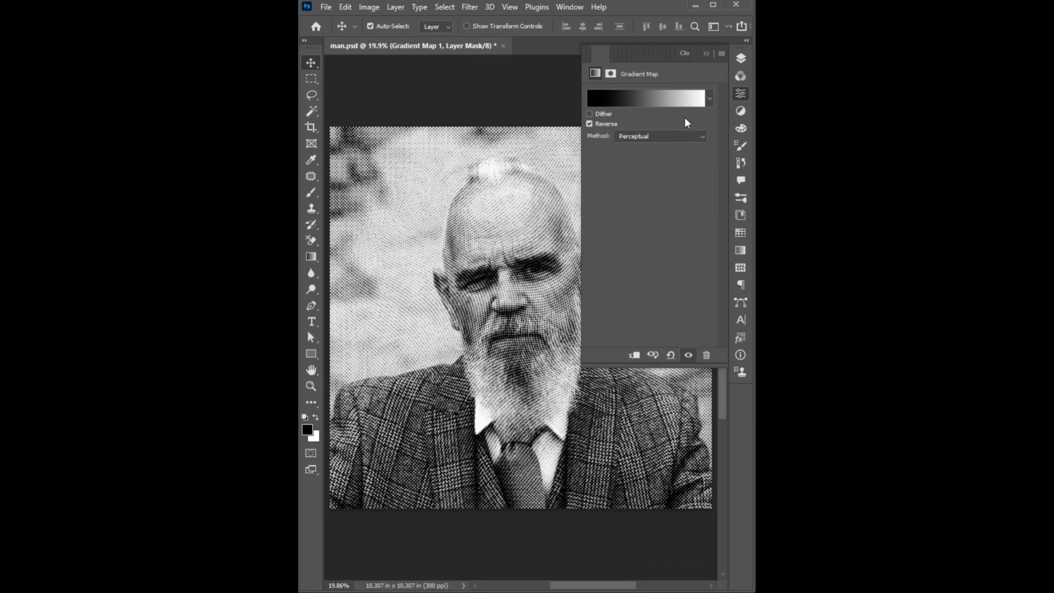
# - Change the black end of the gradient map to dark green, keeping the other end white
pyautogui.click(684, 99)
pyautogui.doubleClick(593, 263)
pyautogui.moveTo(557, 266); pyautogui.dragTo(556, 227)
pyautogui.moveTo(447, 210); pyautogui.dragTo(440, 217)
pyautogui.click(655, 103)
pyautogui.click(579, 61)
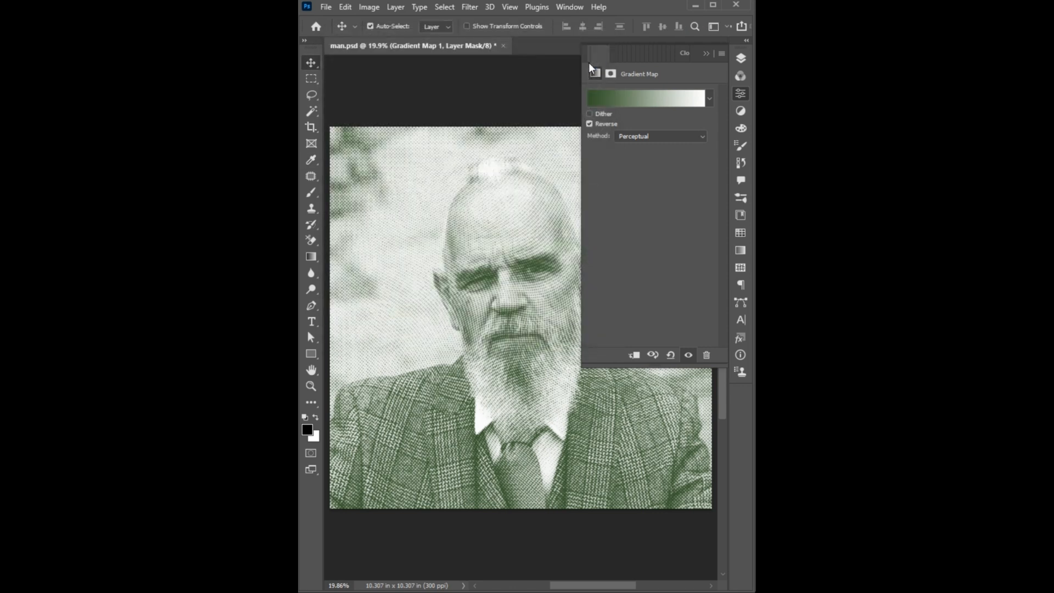
pyautogui.click(710, 56)
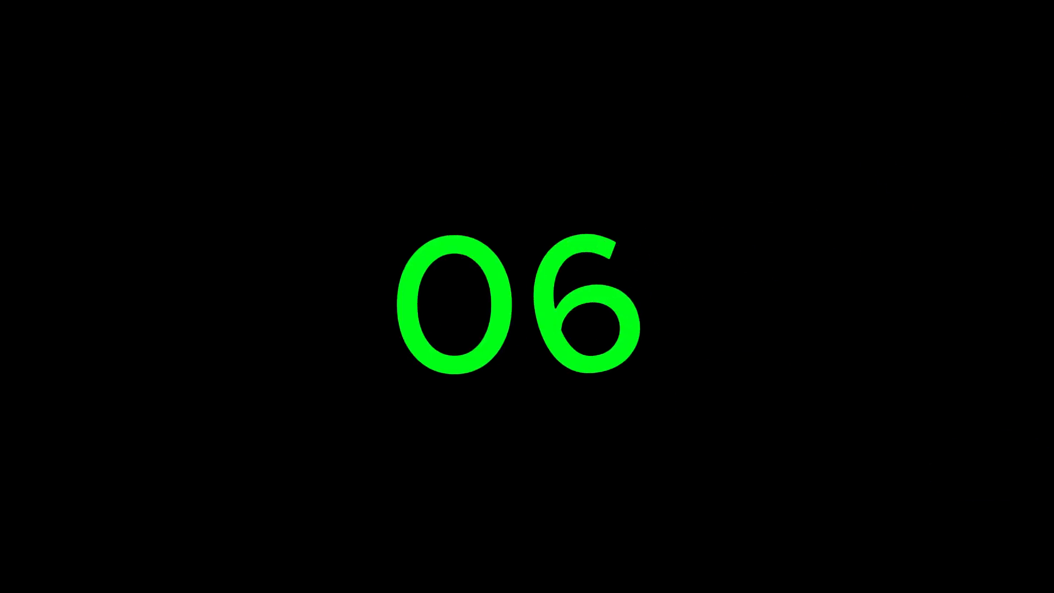
# - Try to remove the black background around the veil by selecting it with the Magic Wand and deleting it
pyautogui.press('w')
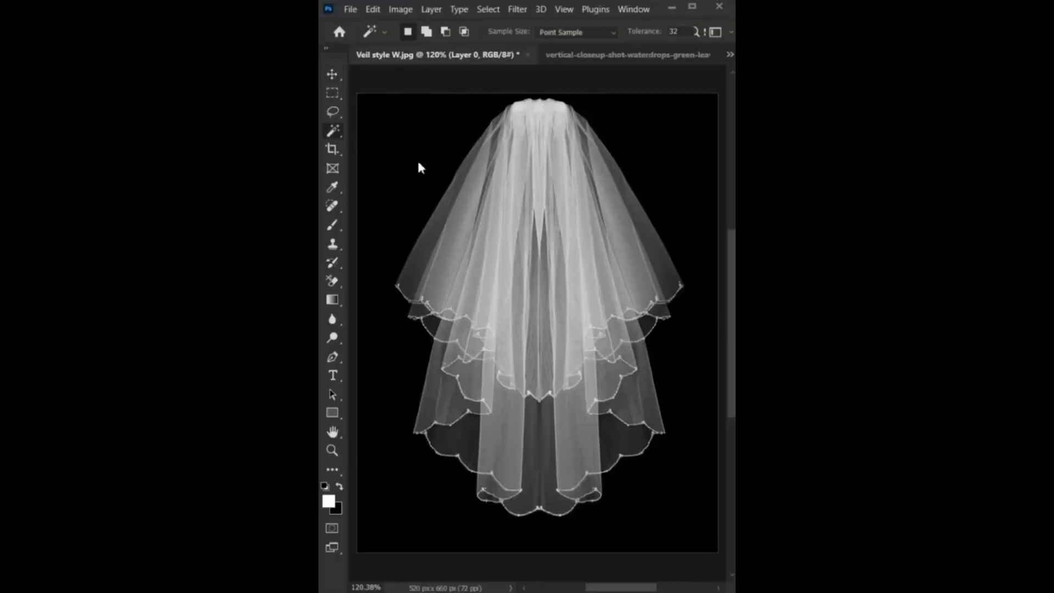
pyautogui.click(417, 158)
pyautogui.press('Delete')
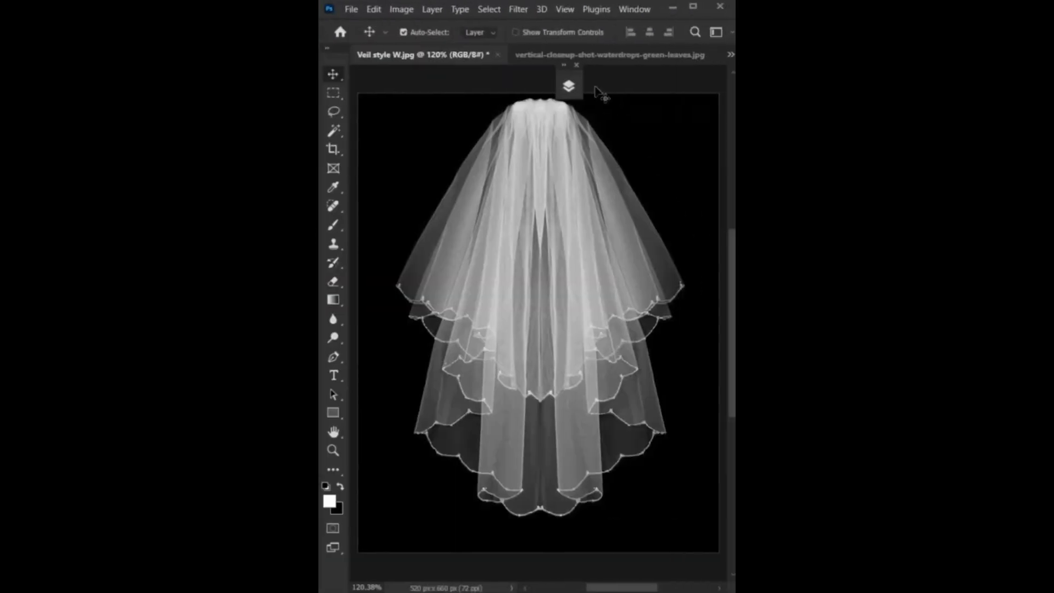
# - Set up the Background Eraser on the veil layer with Background Swatch sampling, Discontiguous limits and 83% tolerance
pyautogui.click(566, 80)
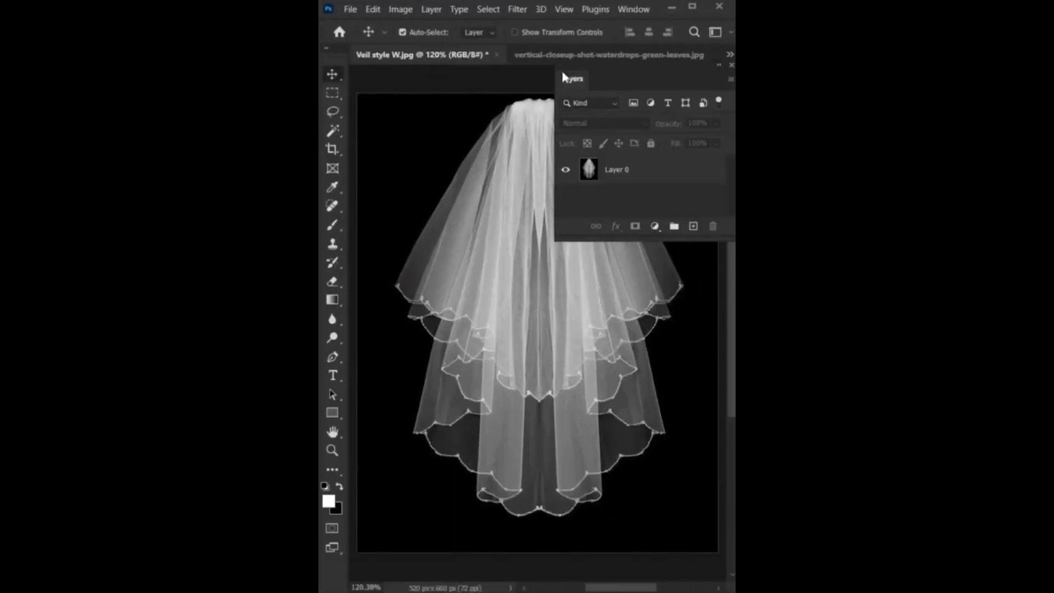
pyautogui.click(631, 171)
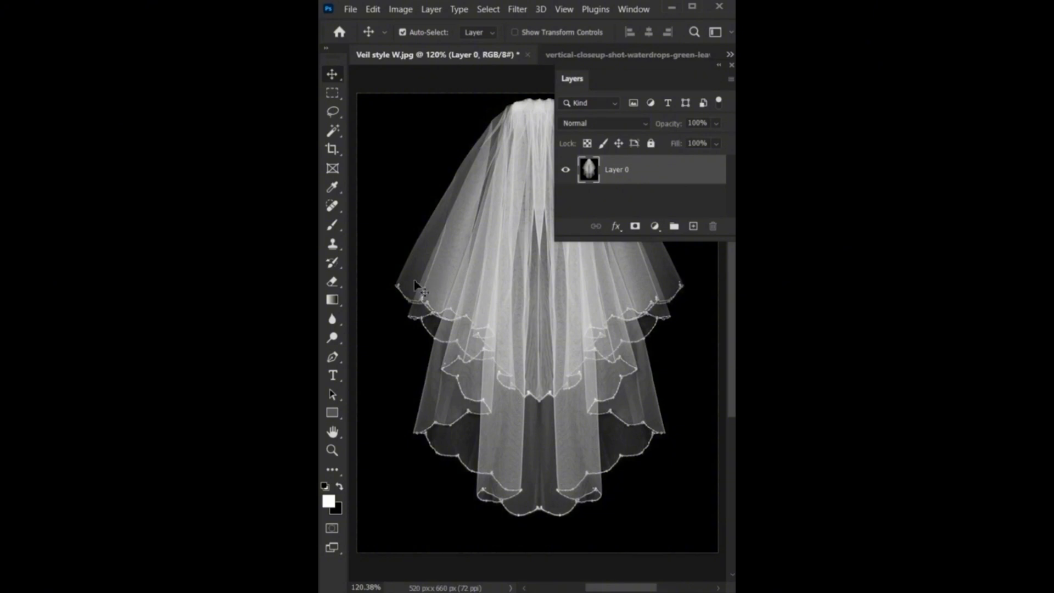
pyautogui.click(333, 283)
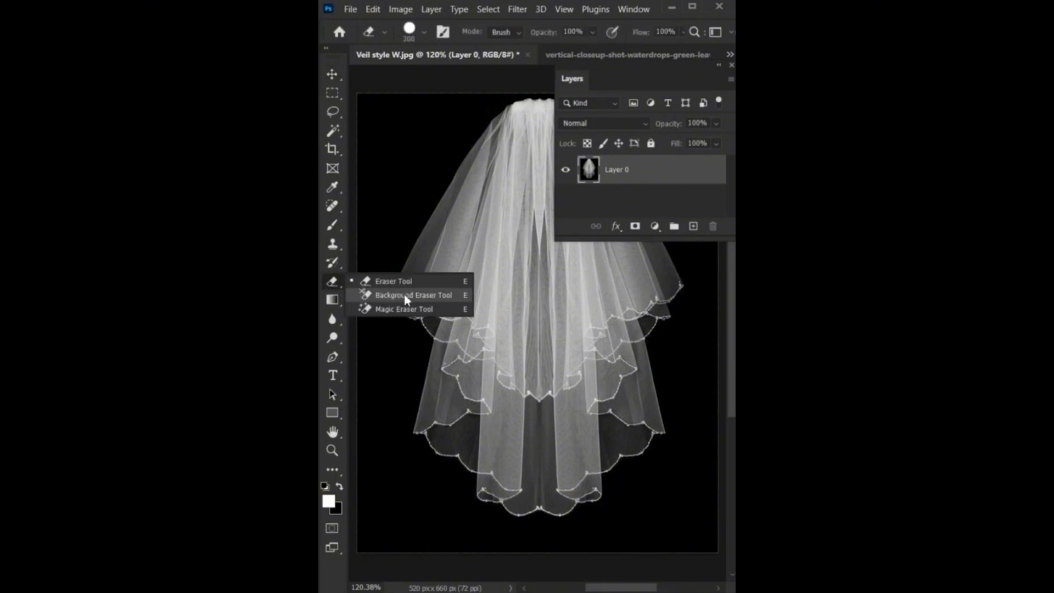
pyautogui.click(441, 295)
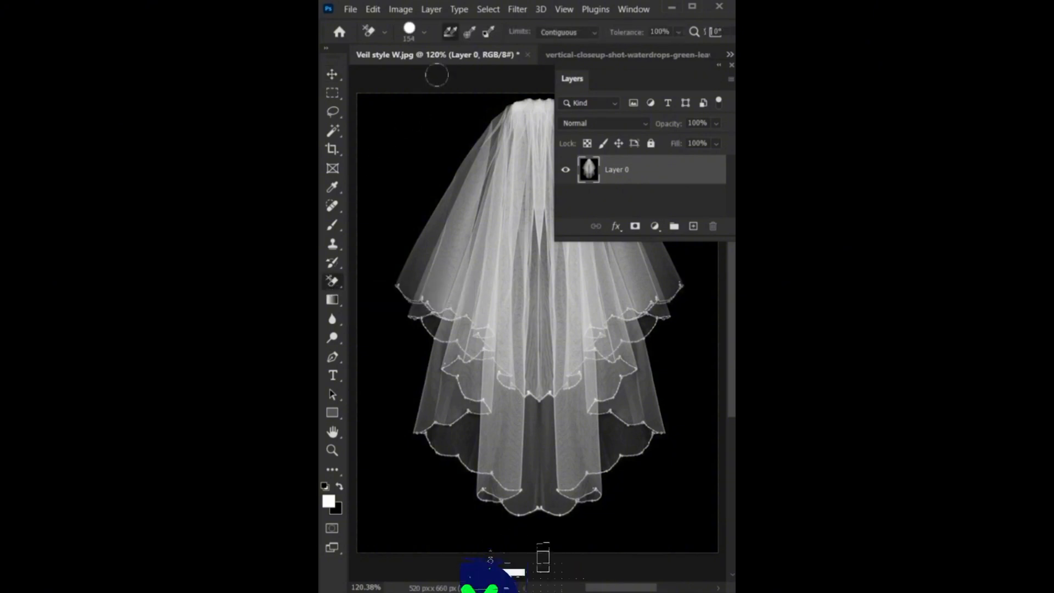
pyautogui.click(565, 33)
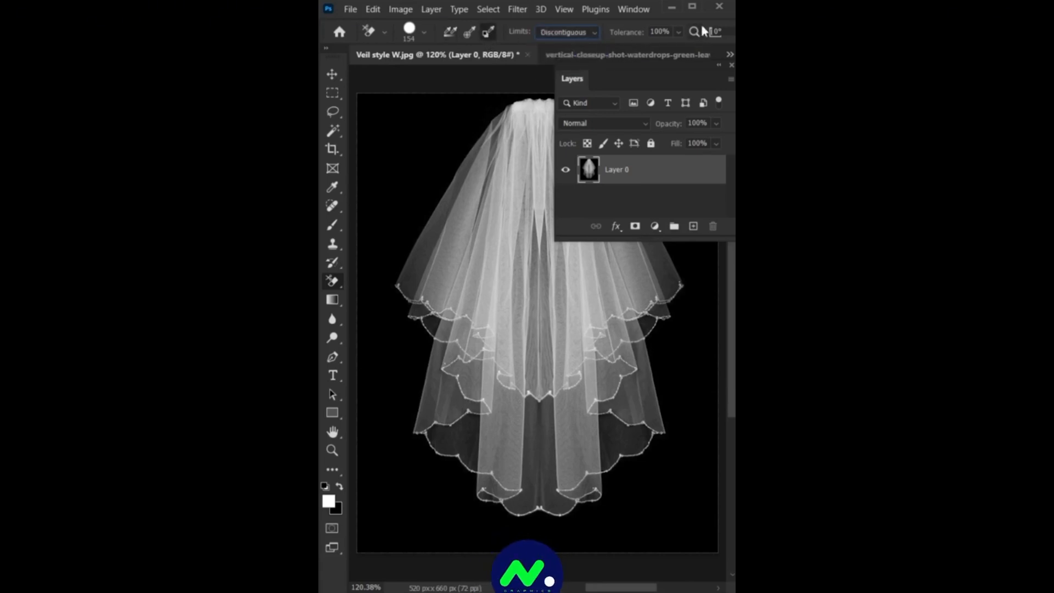
pyautogui.click(679, 33)
pyautogui.click(680, 50)
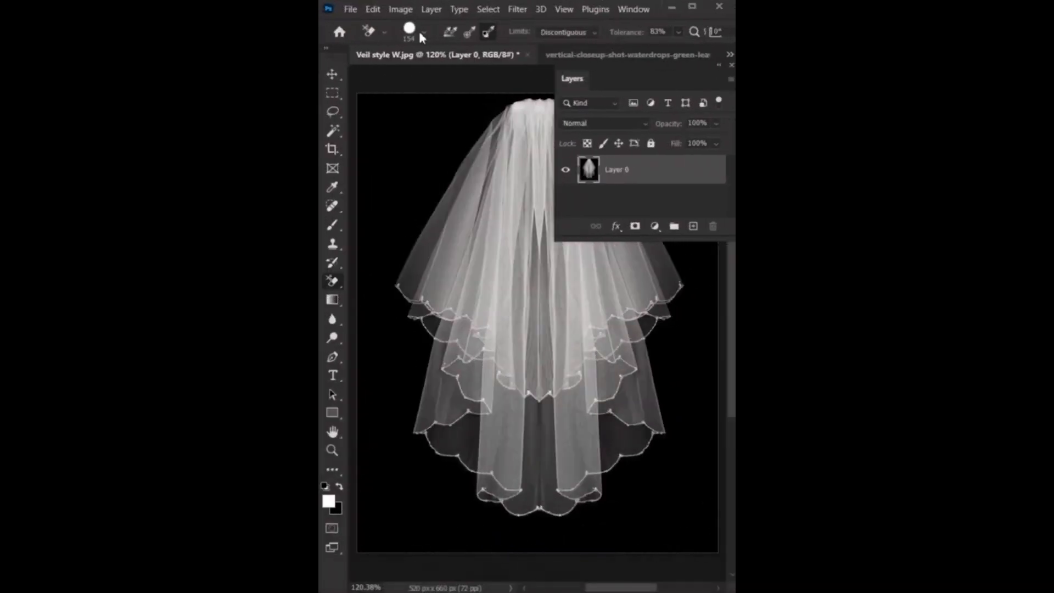
# - Set the eraser brush size to 270 px and erase the black background across the whole veil image
pyautogui.click(418, 30)
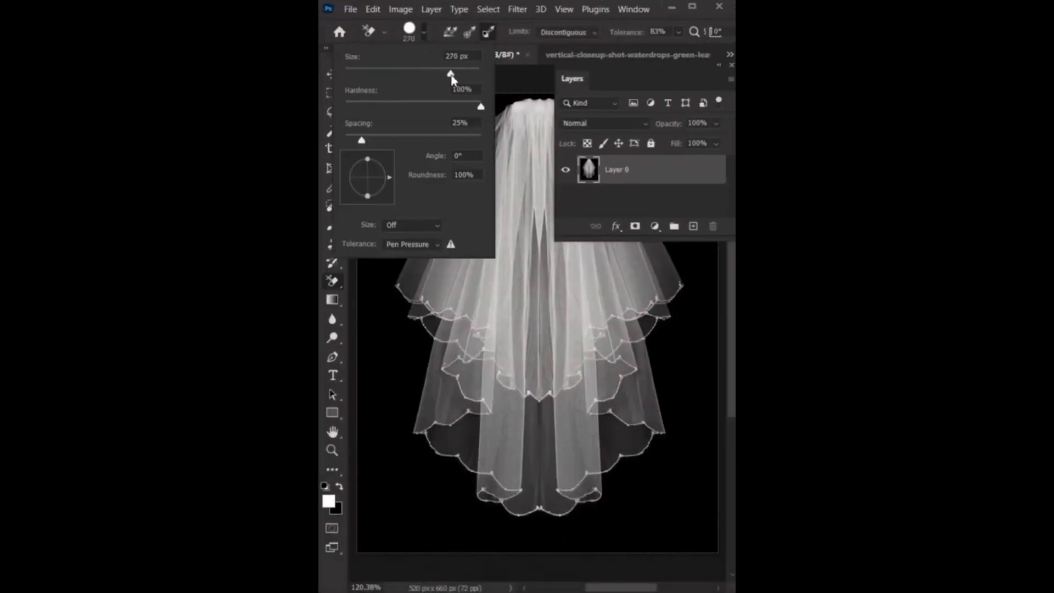
pyautogui.click(718, 64)
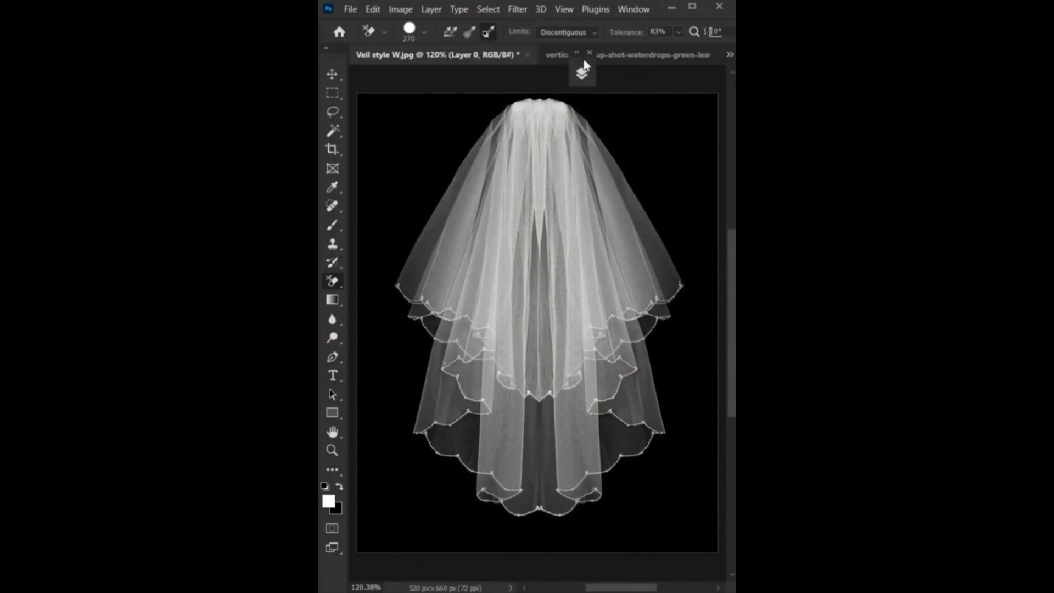
pyautogui.moveTo(398, 159)
pyautogui.mouseDown()
pyautogui.moveTo(543, 159)
pyautogui.moveTo(539, 195)
pyautogui.moveTo(640, 246)
pyautogui.moveTo(425, 318)
pyautogui.moveTo(631, 352)
pyautogui.moveTo(450, 434)
pyautogui.moveTo(632, 478)
pyautogui.moveTo(406, 484)
pyautogui.mouseUp()
# - Move the cut-out veil into the green leaves photo, scale it to about 771% and position it over the leaves
pyautogui.click(332, 76)
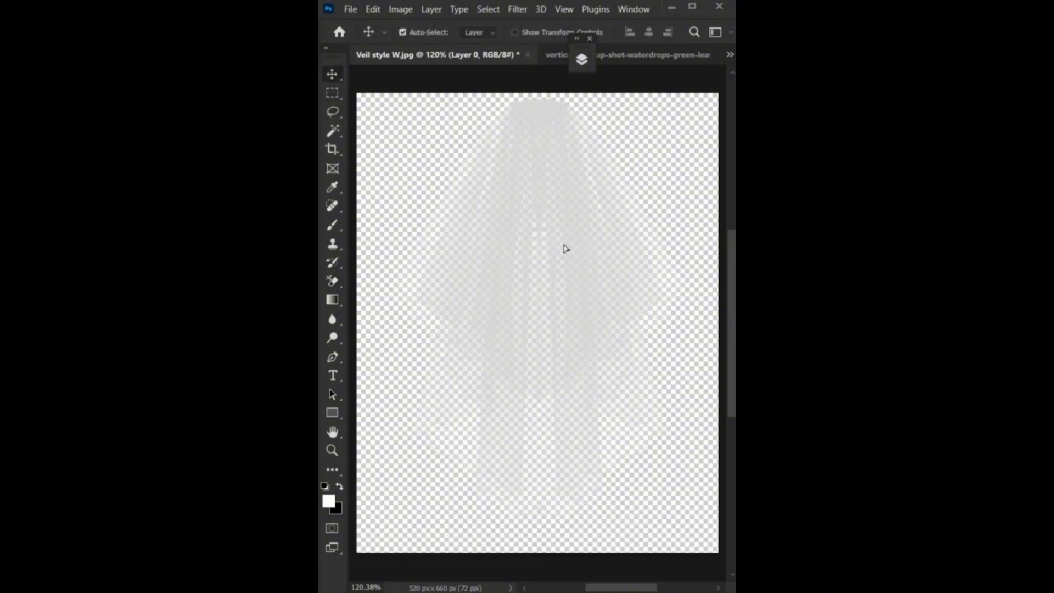
pyautogui.moveTo(565, 247); pyautogui.dragTo(576, 108)
pyautogui.hotkey('ctrl', 't')
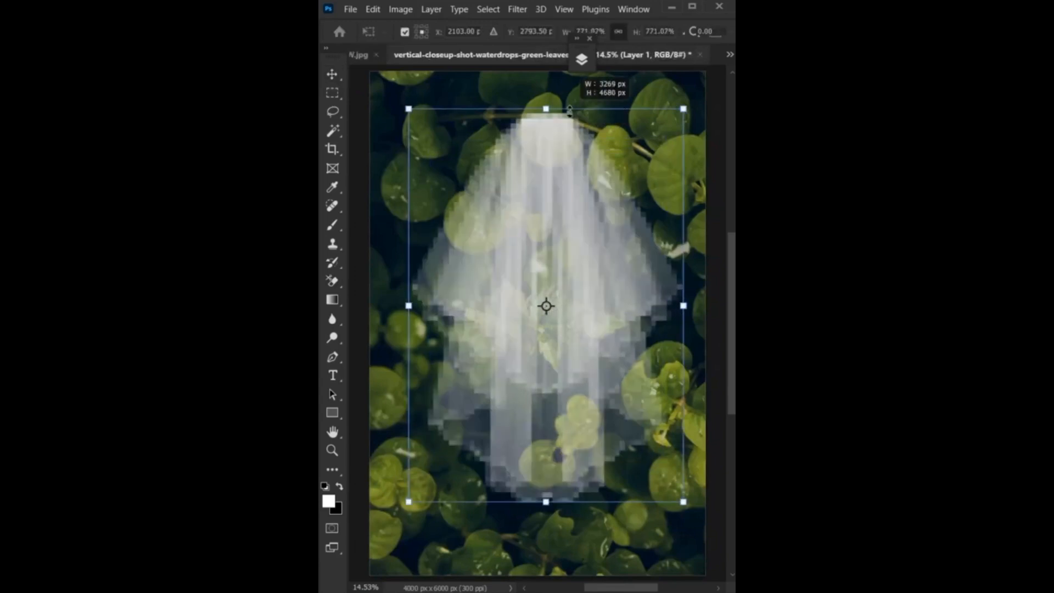
pyautogui.moveTo(593, 270); pyautogui.dragTo(579, 287)
pyautogui.press('Return')
pyautogui.moveTo(589, 348)
pyautogui.mouseDown()
pyautogui.moveTo(601, 392)
pyautogui.moveTo(610, 292)
pyautogui.moveTo(520, 335)
pyautogui.moveTo(591, 406)
pyautogui.moveTo(543, 416)
pyautogui.moveTo(556, 300)
pyautogui.moveTo(636, 390)
pyautogui.moveTo(576, 362)
pyautogui.mouseUp()
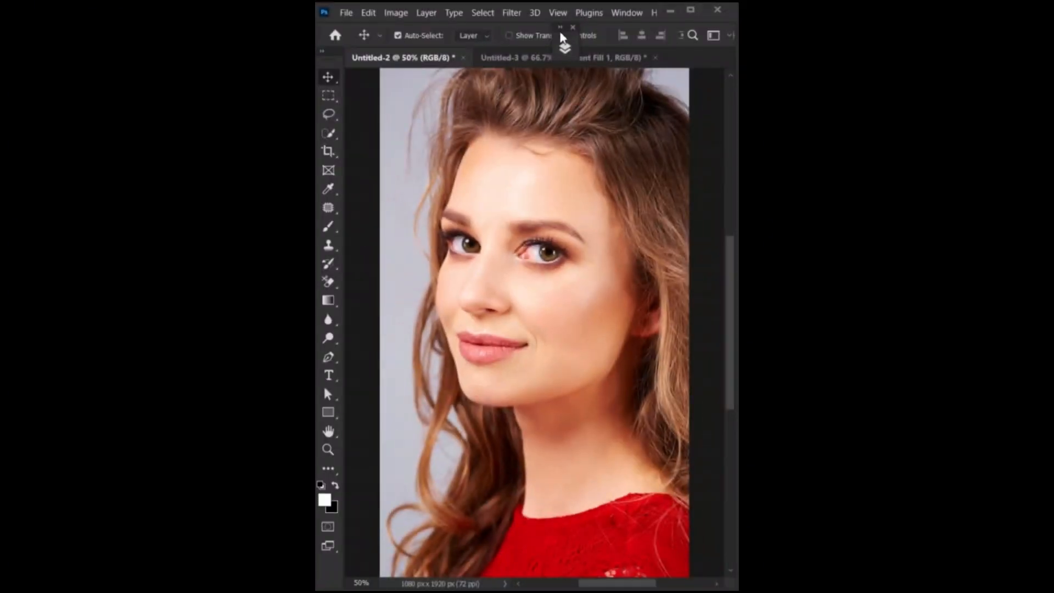
# - Add a new layer above the woman's portrait and draw a horizontal black-to-white gradient from mid-face toward the left side
pyautogui.click(564, 44)
pyautogui.click(676, 199)
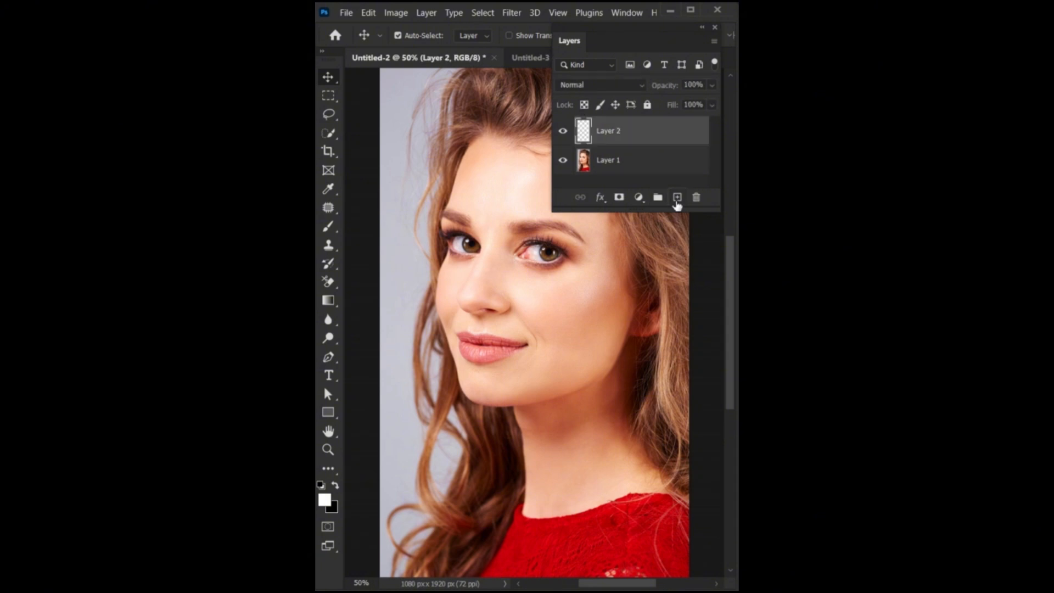
pyautogui.click(330, 300)
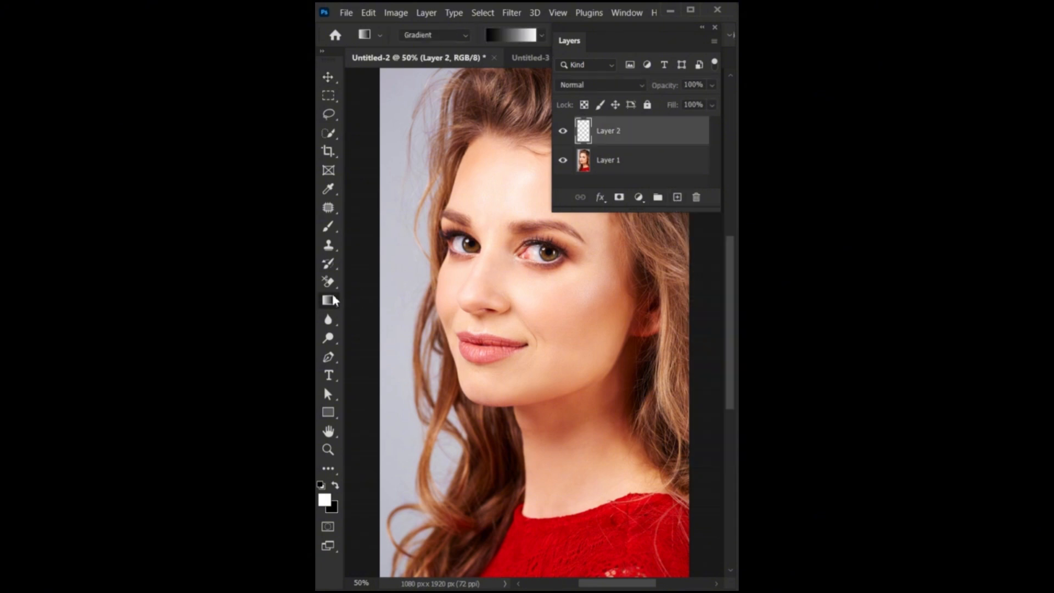
pyautogui.click(705, 29)
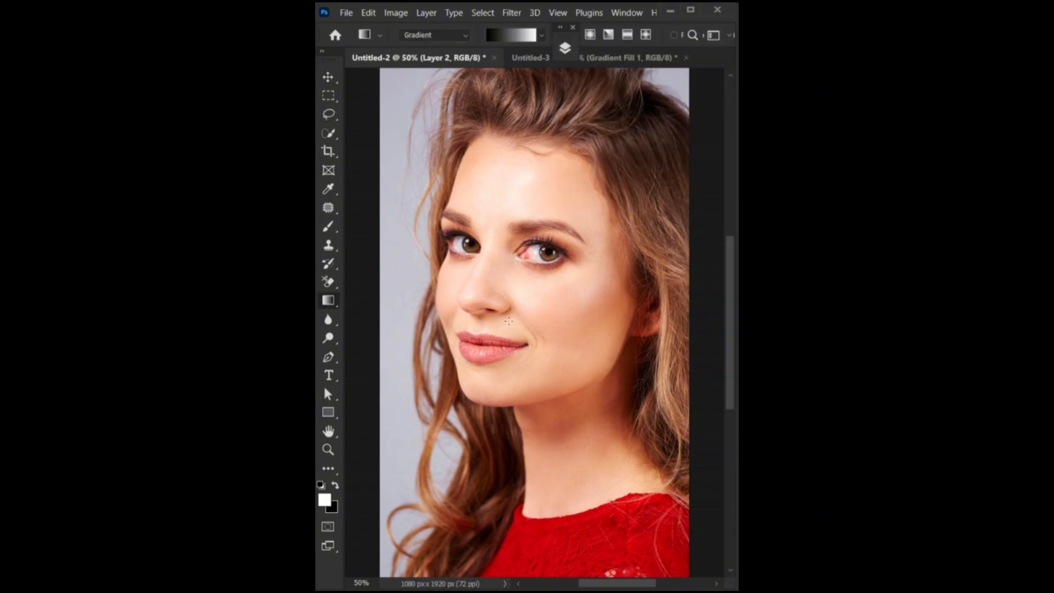
pyautogui.moveTo(541, 323); pyautogui.dragTo(440, 322)
pyautogui.click(327, 77)
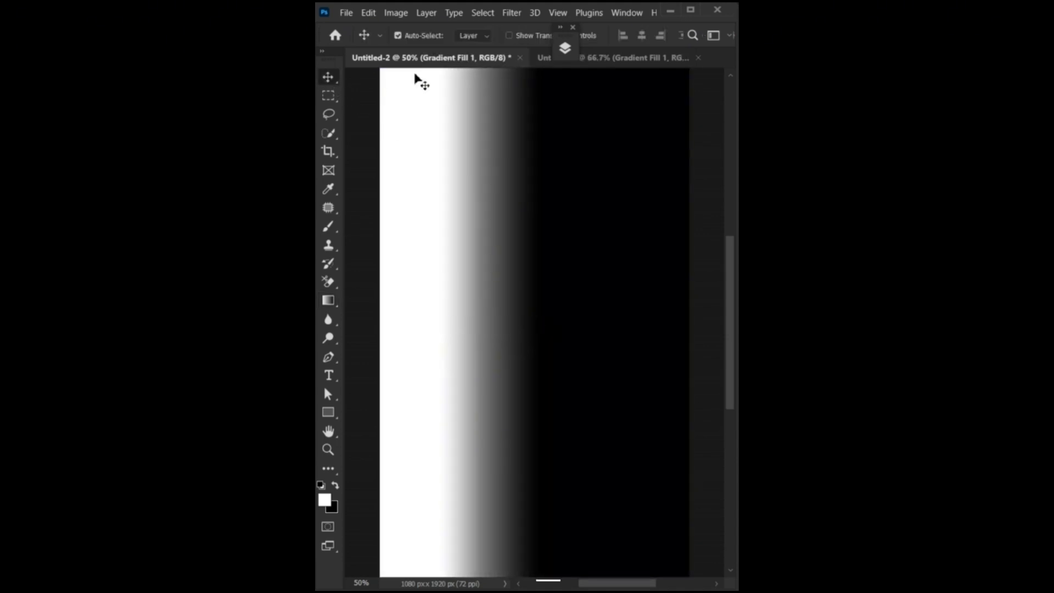
# - Convert the gradient fill layer to a smart object and apply Color Halftone with a 40-pixel maximum radius and 15-degree angles for all channels
pyautogui.click(565, 48)
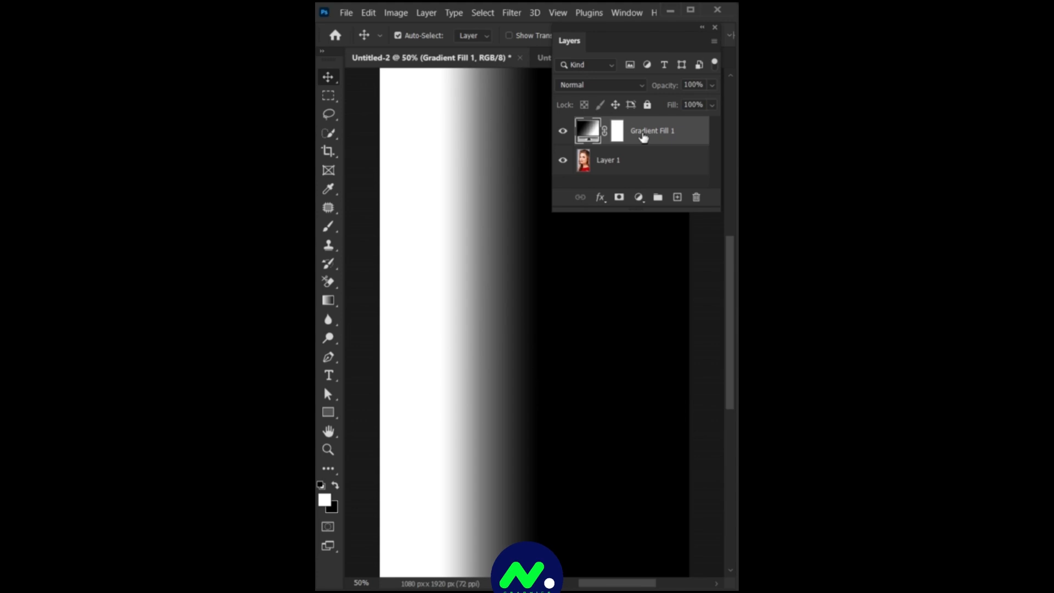
pyautogui.rightClick(644, 137)
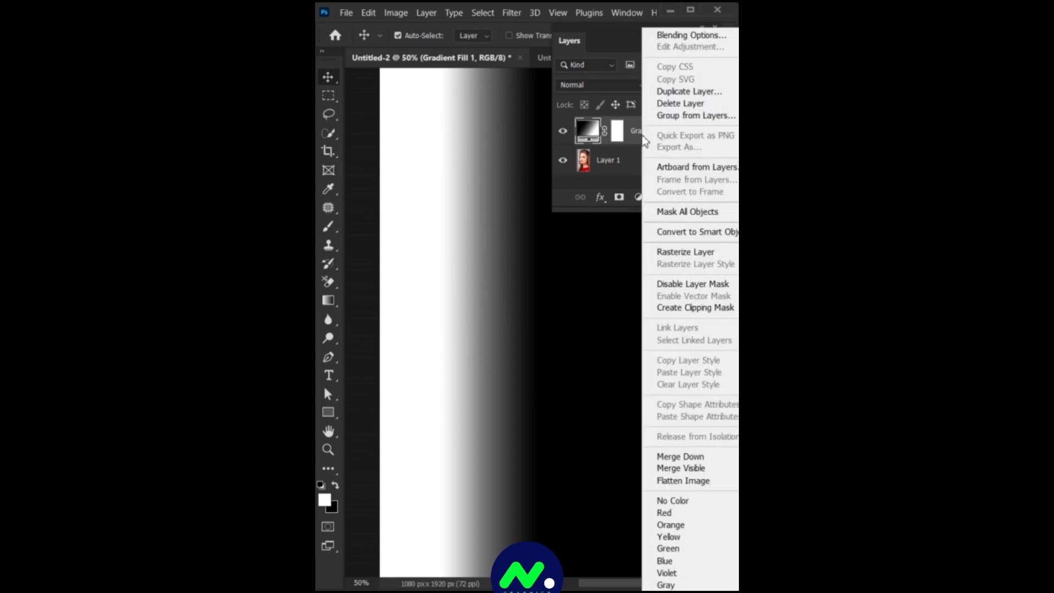
pyautogui.click(677, 236)
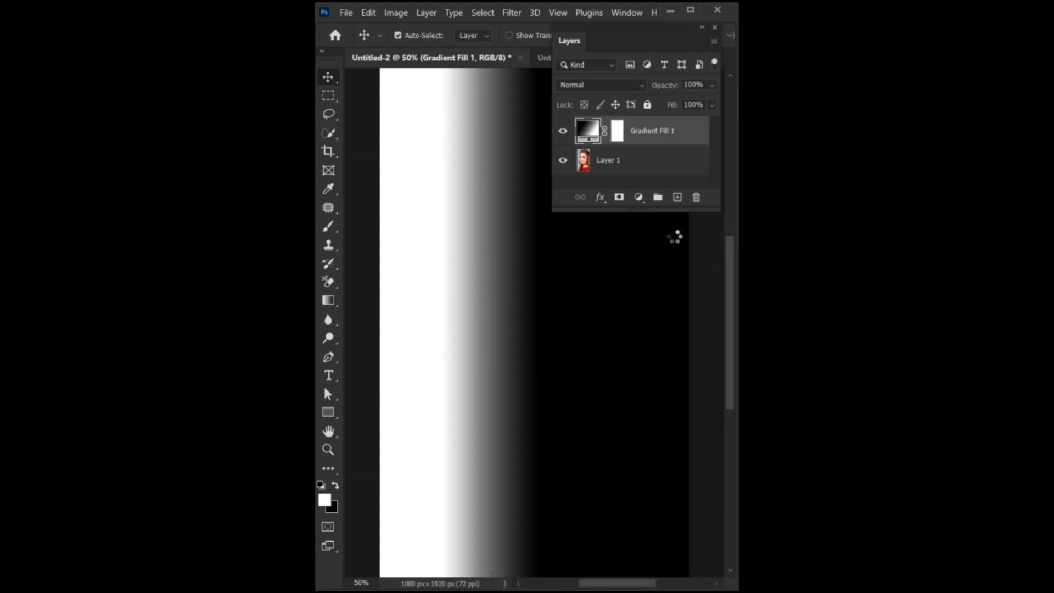
pyautogui.click(512, 13)
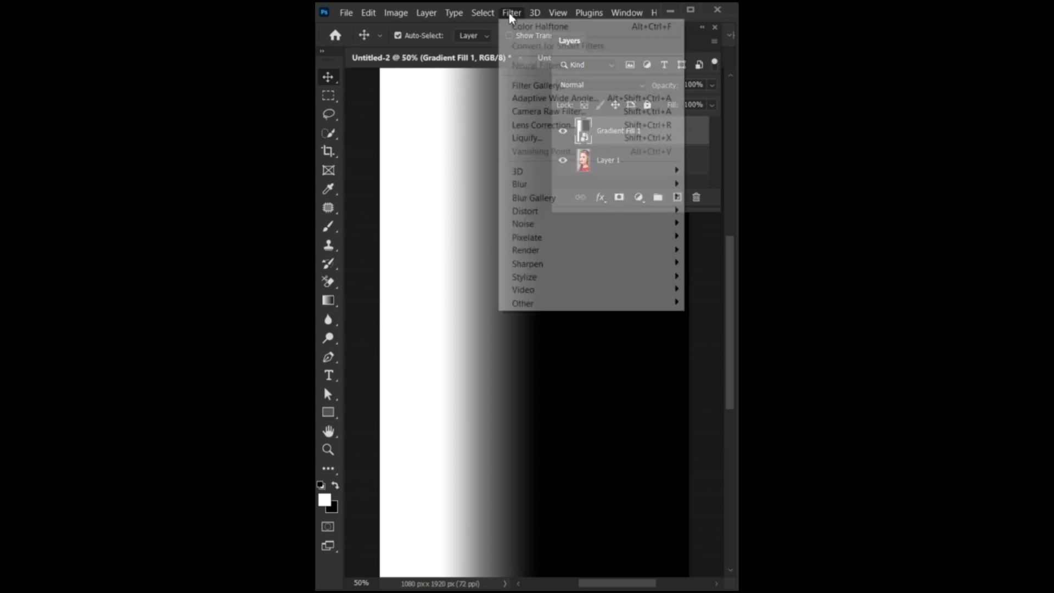
pyautogui.moveTo(609, 238)
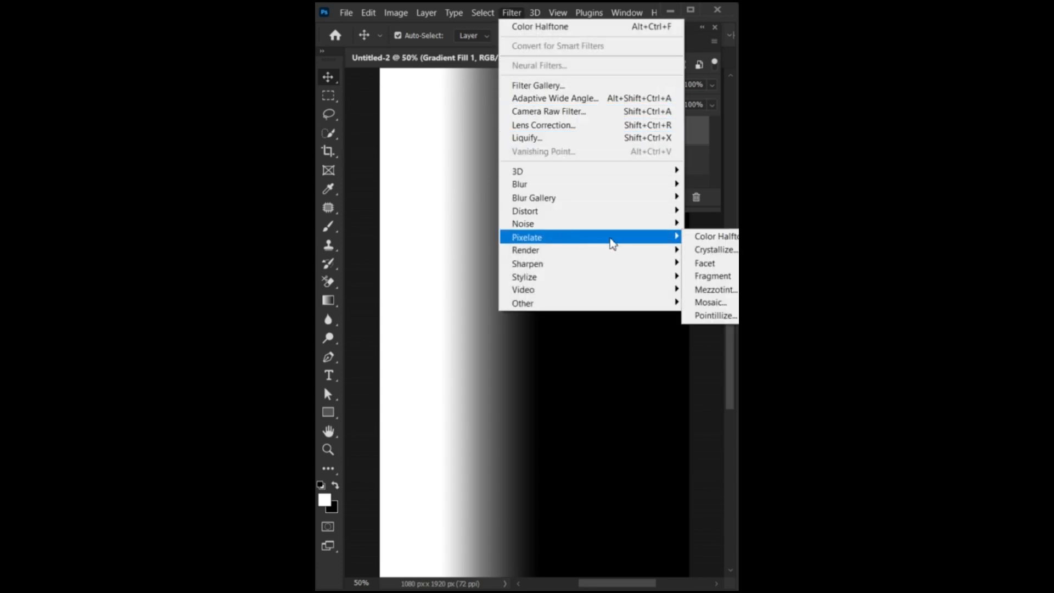
pyautogui.click(696, 237)
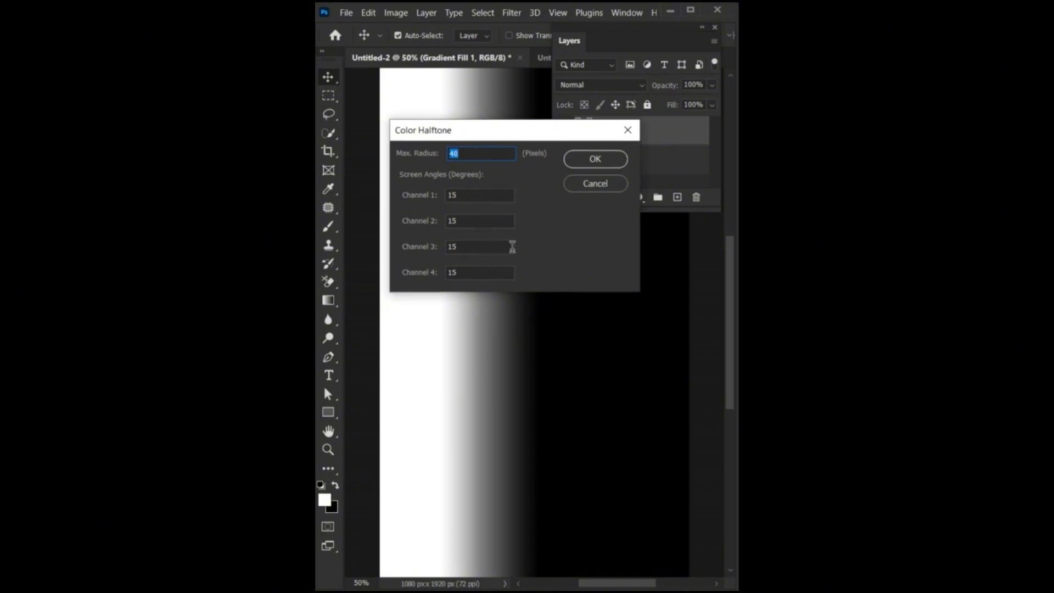
pyautogui.click(591, 161)
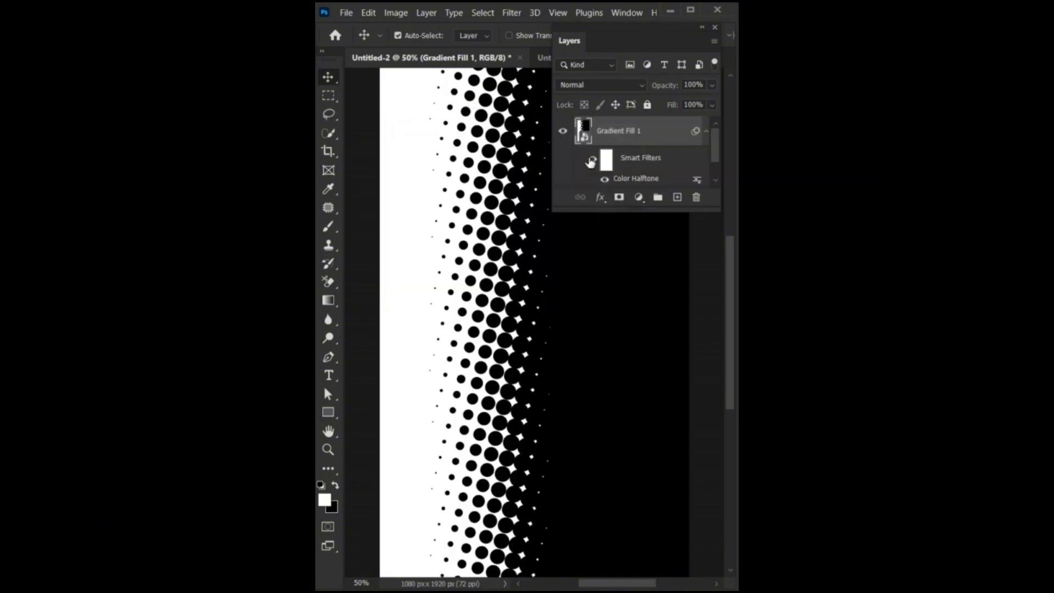
# - Set the halftoned gradient layer's blend mode to Screen over the woman's portrait
pyautogui.click(590, 86)
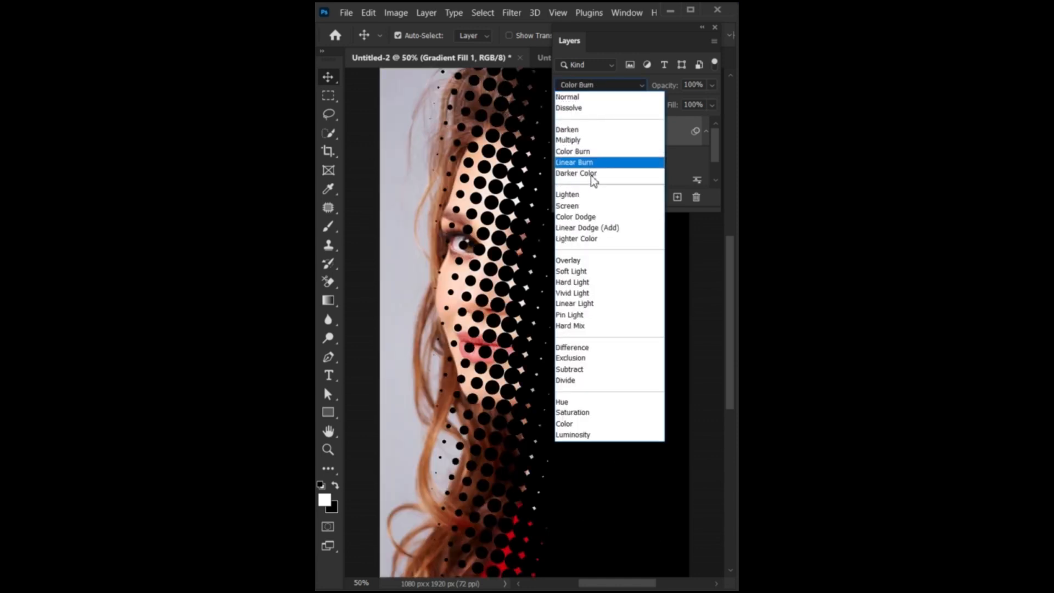
pyautogui.click(592, 207)
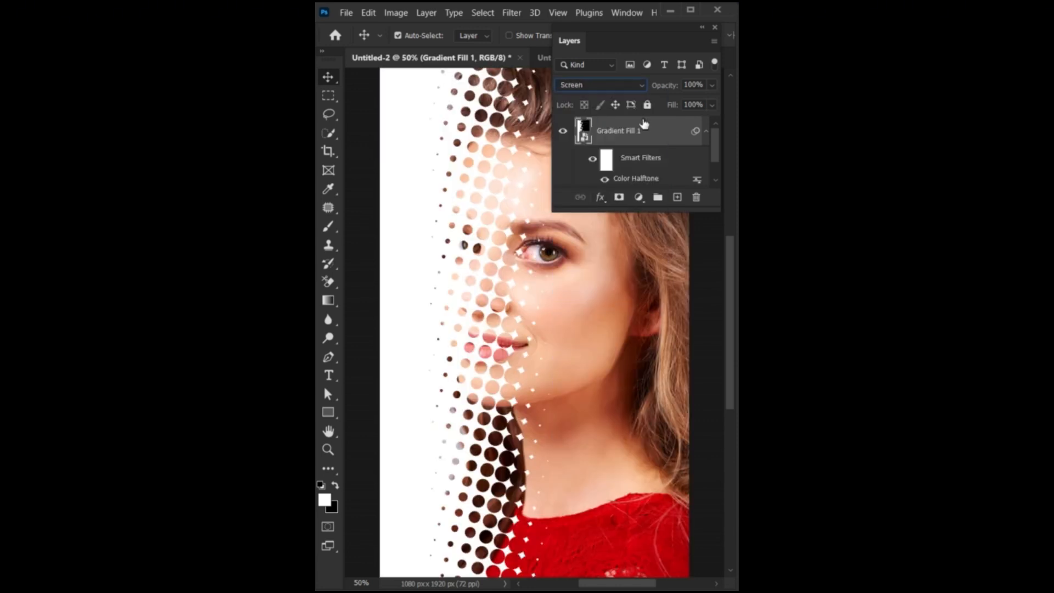
pyautogui.click(702, 30)
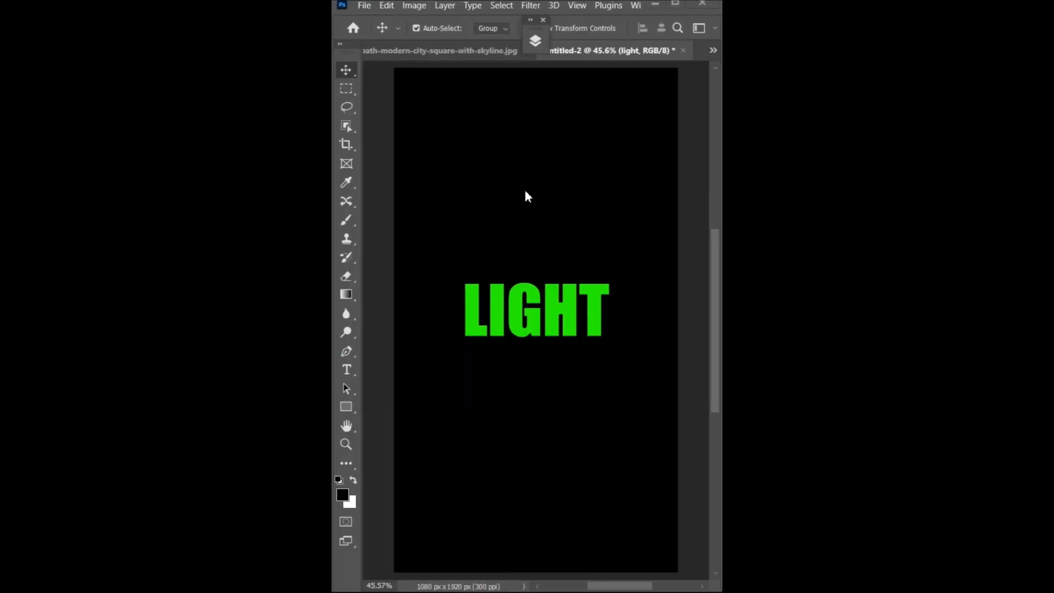
# - Duplicate the "light" text layer and rasterize the copy
pyautogui.click(534, 39)
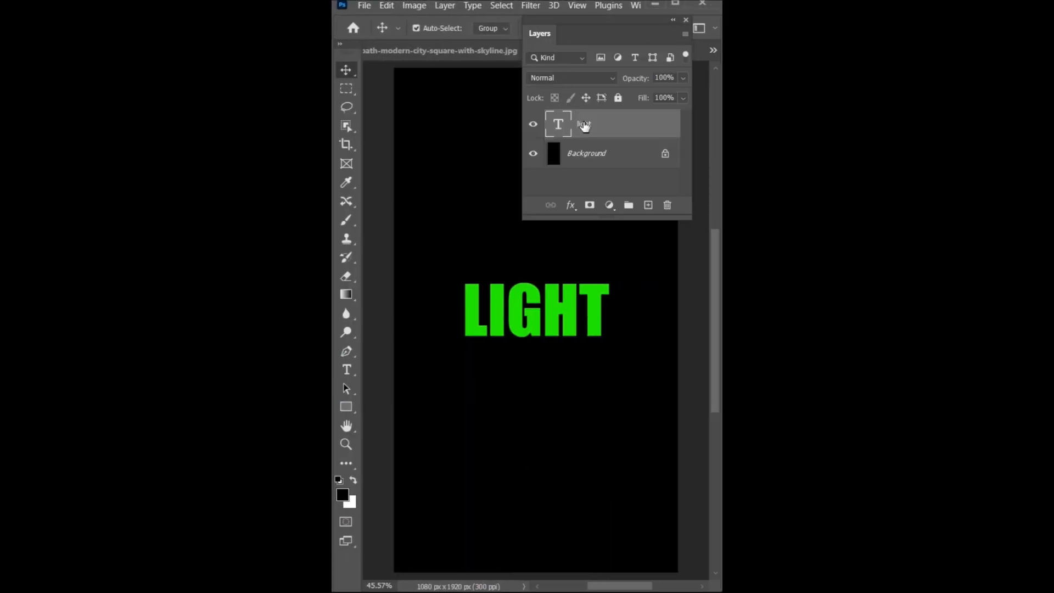
pyautogui.moveTo(585, 127); pyautogui.dragTo(648, 205)
pyautogui.rightClick(592, 129)
pyautogui.click(649, 266)
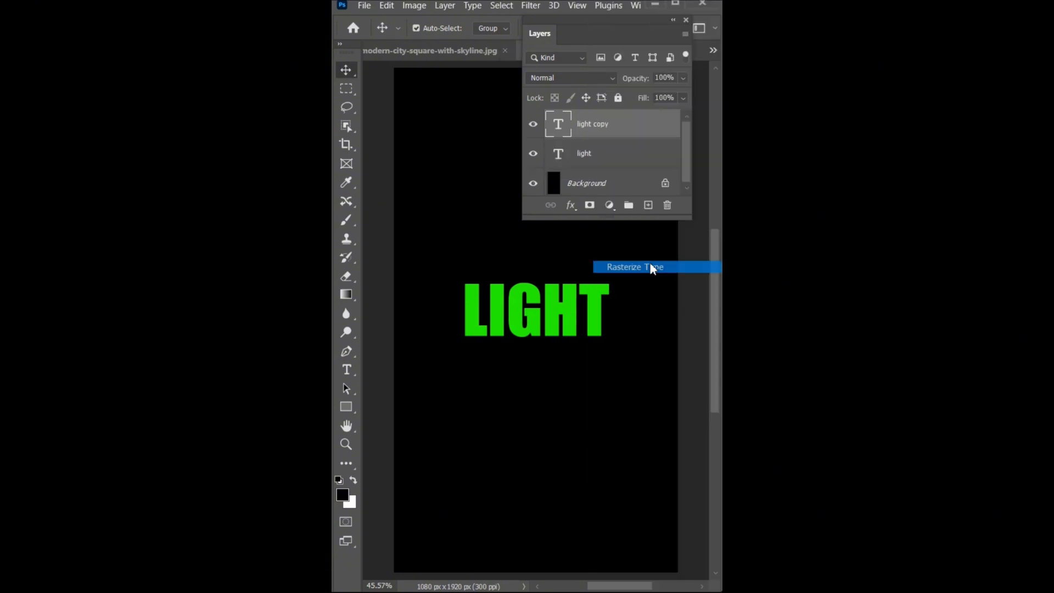
# - Move the rasterized copy directly below the original LIGHT text and flip it vertically
pyautogui.moveTo(517, 310); pyautogui.dragTo(517, 362)
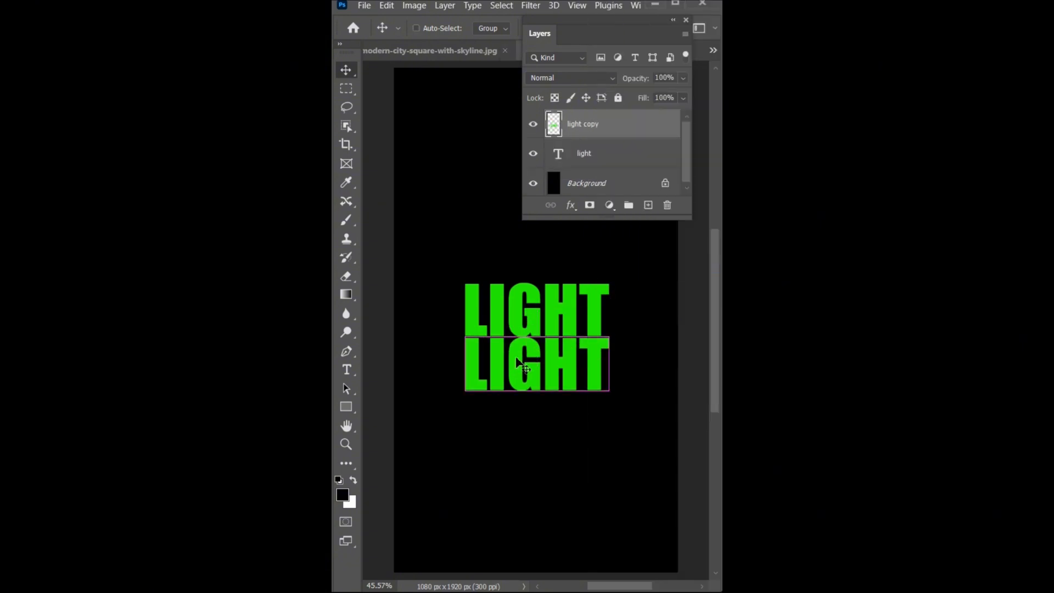
pyautogui.hotkey('ctrl', 't')
pyautogui.rightClick(518, 362)
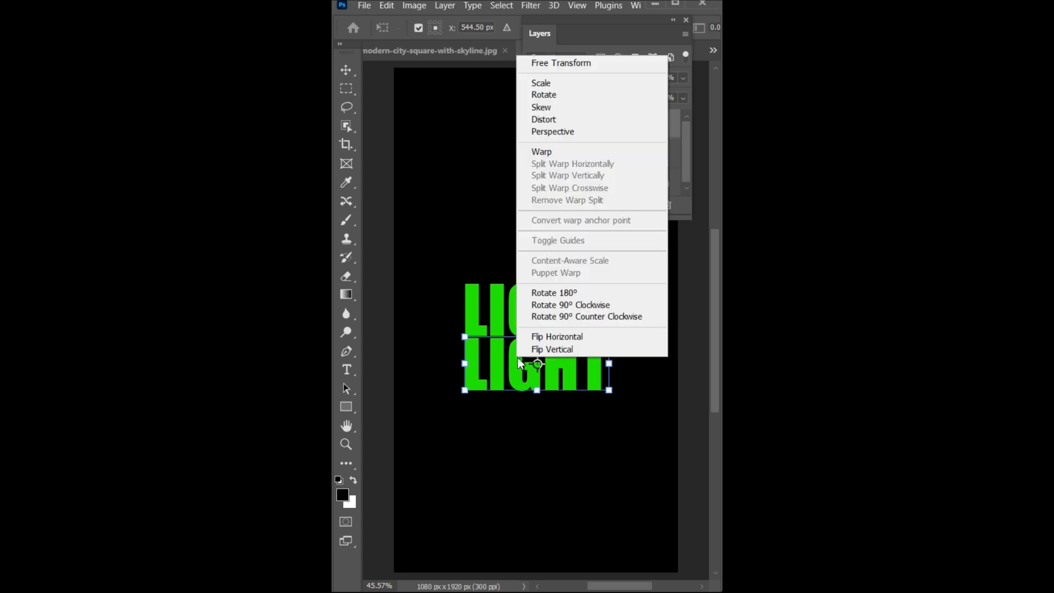
pyautogui.click(542, 351)
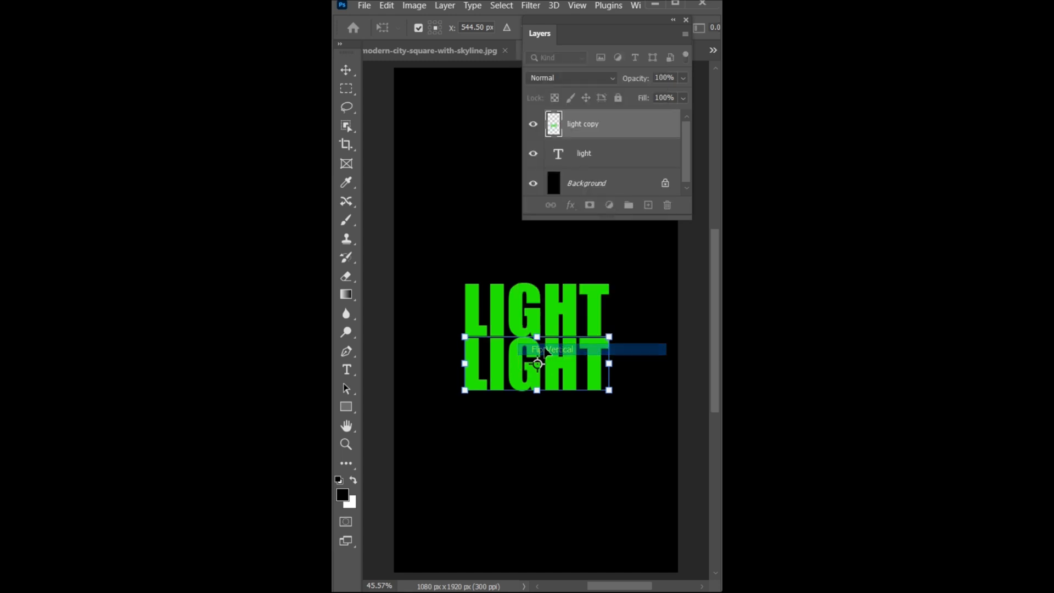
# - Widen the flipped copy's lower edge with a Perspective transform so it spreads past both sides of the canvas
pyautogui.rightClick(519, 358)
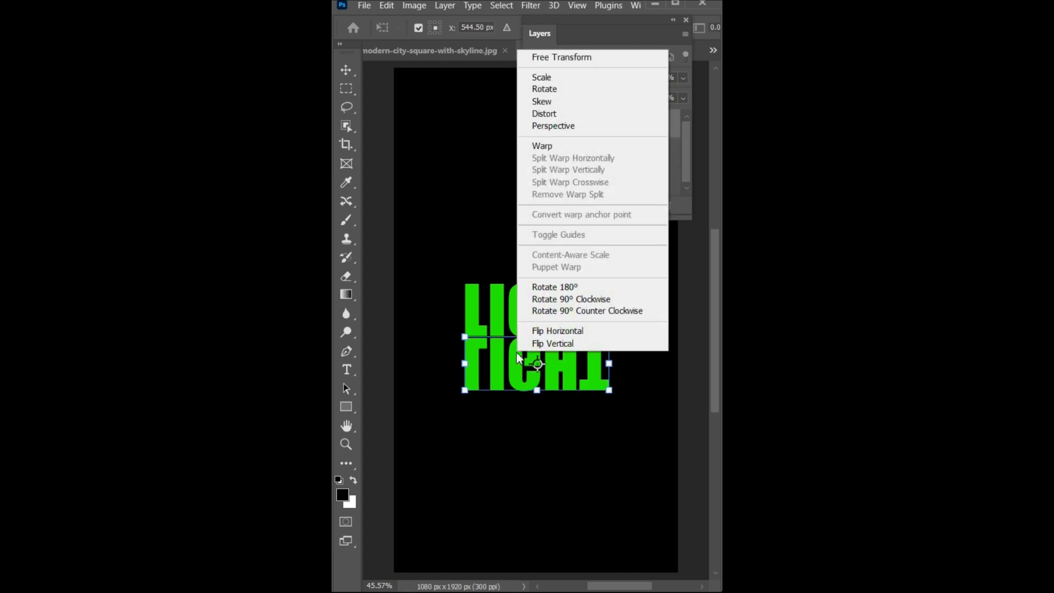
pyautogui.click(553, 127)
pyautogui.moveTo(464, 391); pyautogui.dragTo(311, 374)
pyautogui.hotkey('ctrl', '-')
pyautogui.moveTo(609, 413)
pyautogui.mouseDown()
pyautogui.moveTo(575, 413)
pyautogui.moveTo(593, 414)
pyautogui.mouseUp()
# - Skew the flipped copy's sides and stretch its lower edge down past the canvas into a long cast-light shape, applying the transform
pyautogui.rightClick(503, 366)
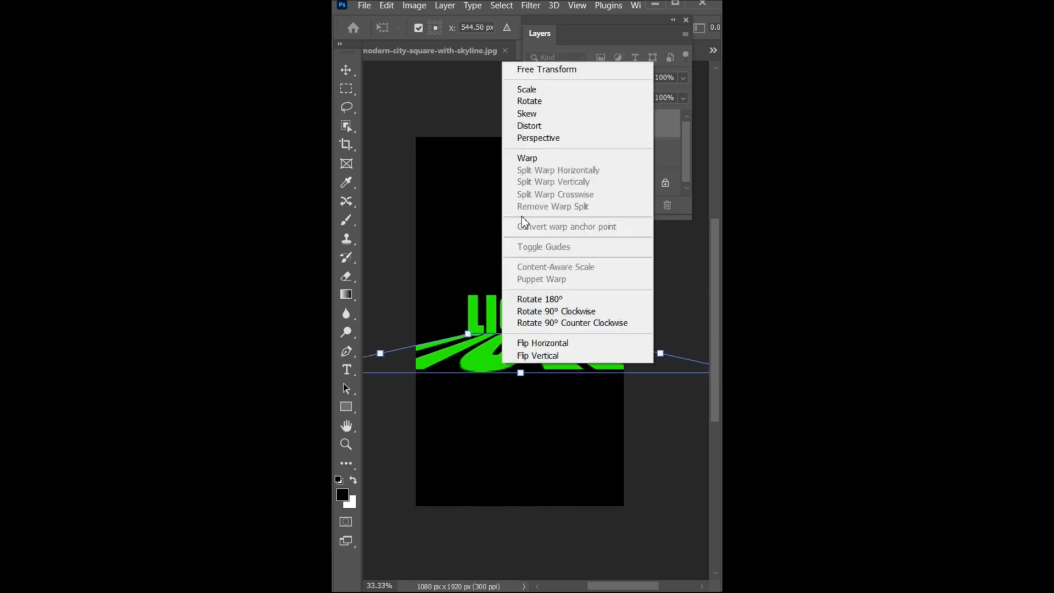
pyautogui.click(546, 112)
pyautogui.hotkey('ctrl', '-')
pyautogui.moveTo(694, 361); pyautogui.dragTo(708, 362)
pyautogui.moveTo(402, 387); pyautogui.dragTo(420, 383)
pyautogui.moveTo(371, 357); pyautogui.dragTo(347, 359)
pyautogui.moveTo(532, 398); pyautogui.dragTo(518, 557)
pyautogui.hotkey('ctrl', '+')
pyautogui.press('Return')
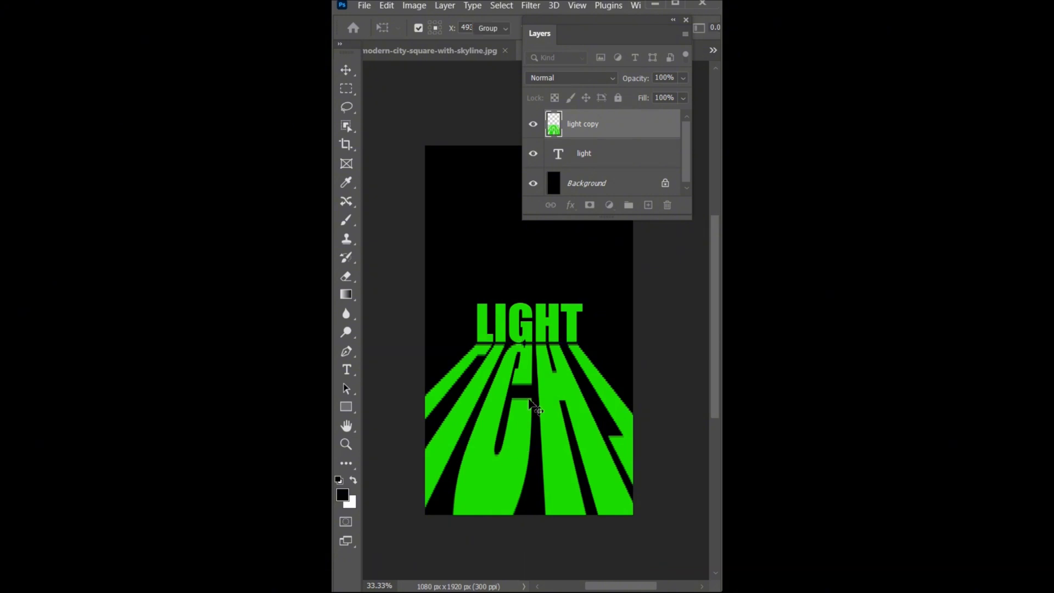
# - Place the "light copy" layer beneath the "light" text layer and soften it with a slight Gaussian Blur
pyautogui.hotkey('ctrl', '0')
pyautogui.moveTo(601, 127); pyautogui.dragTo(602, 167)
pyautogui.click(530, 6)
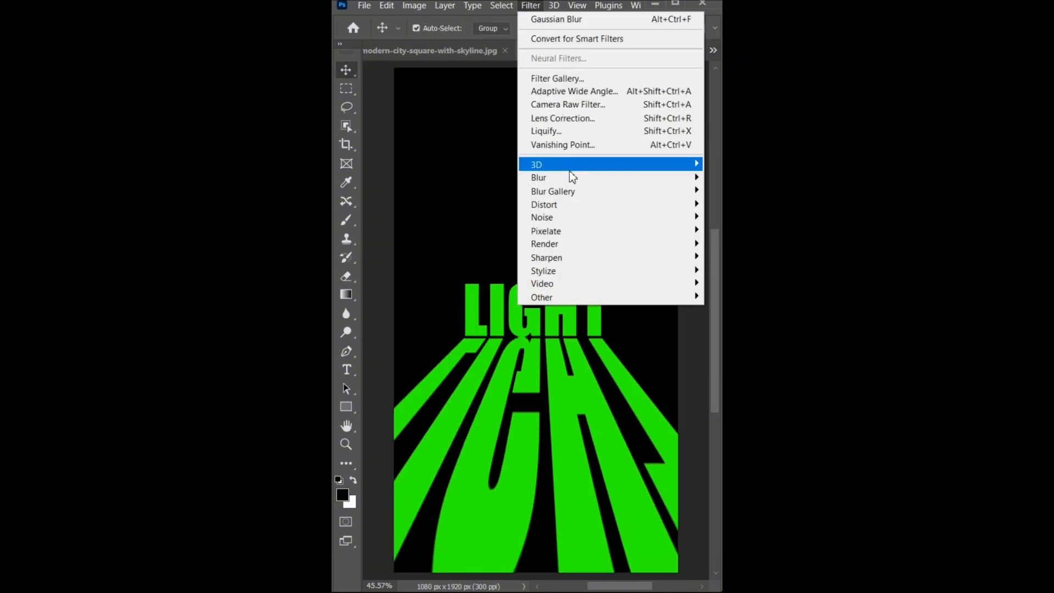
pyautogui.moveTo(571, 177)
pyautogui.click(716, 230)
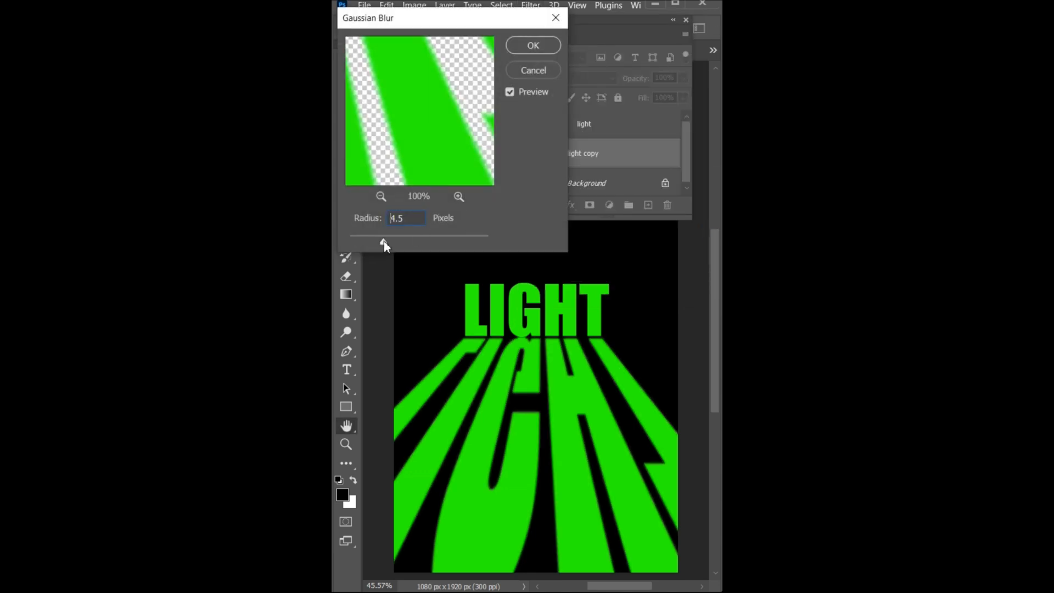
pyautogui.moveTo(385, 246); pyautogui.dragTo(372, 250)
pyautogui.click(533, 45)
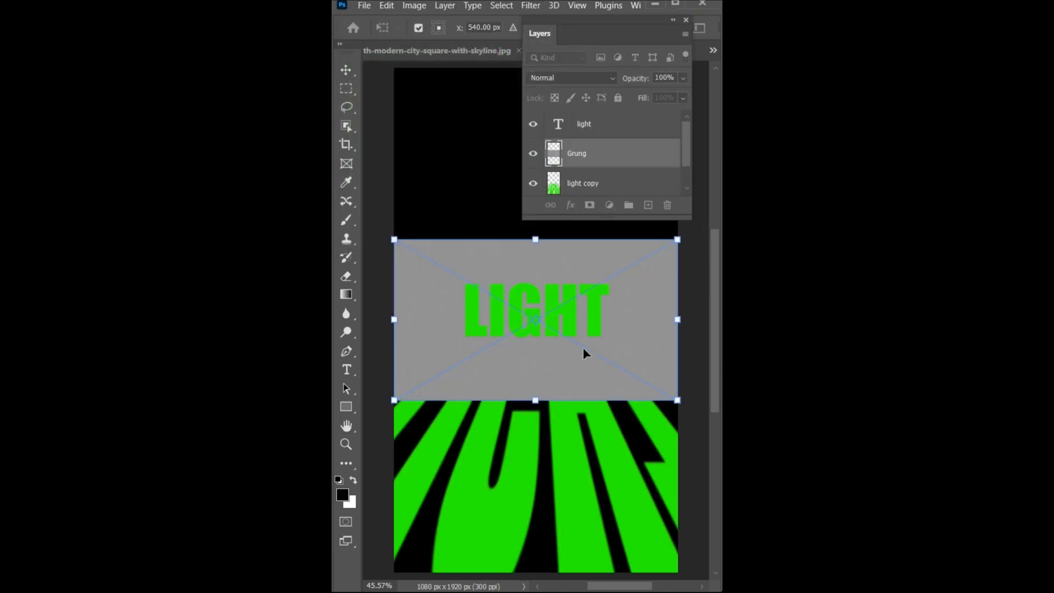
# - Place the "Grung" texture layer above the "light" text layer and stretch it vertically to fill the canvas
pyautogui.moveTo(585, 164); pyautogui.dragTo(593, 127)
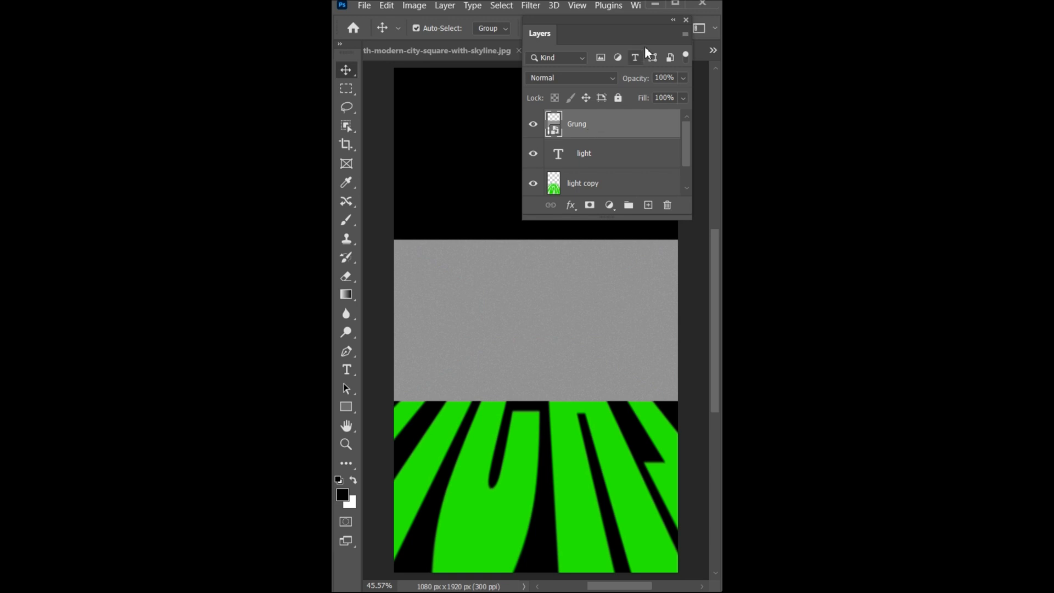
pyautogui.click(677, 20)
pyautogui.hotkey('ctrl', 't')
pyautogui.moveTo(536, 240); pyautogui.dragTo(536, 68)
pyautogui.moveTo(541, 401); pyautogui.dragTo(536, 572)
# - Set the "Grung" texture layer's blend mode to Vivid Light and apply its transform
pyautogui.click(537, 42)
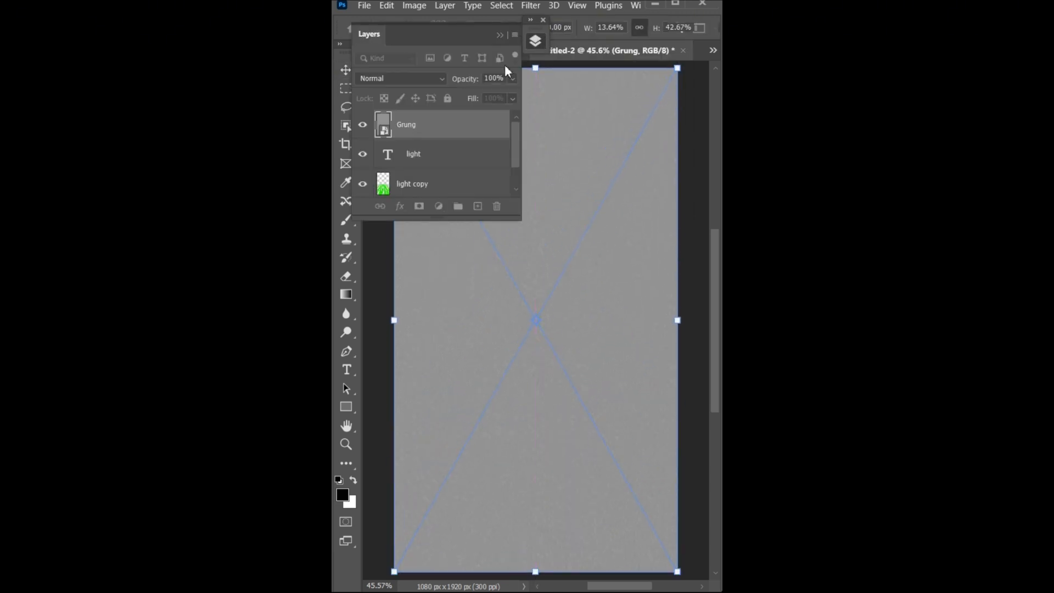
pyautogui.click(440, 79)
pyautogui.click(414, 291)
pyautogui.press('Return')
pyautogui.click(531, 21)
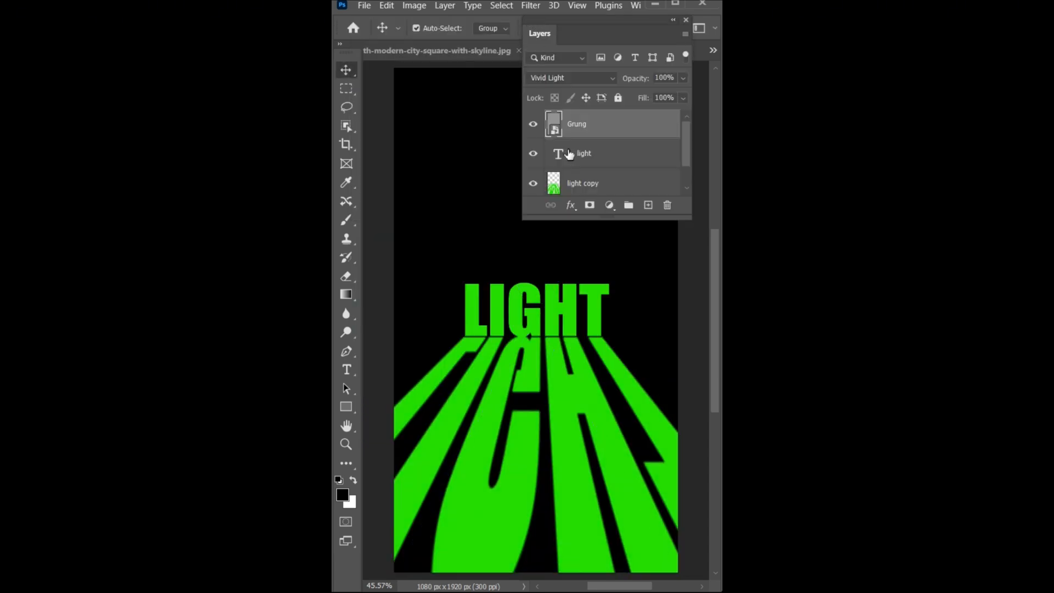
# - Add a layer mask to "light copy" and fade the lower end of the light rays to black with upward gradients
pyautogui.click(585, 179)
pyautogui.click(591, 206)
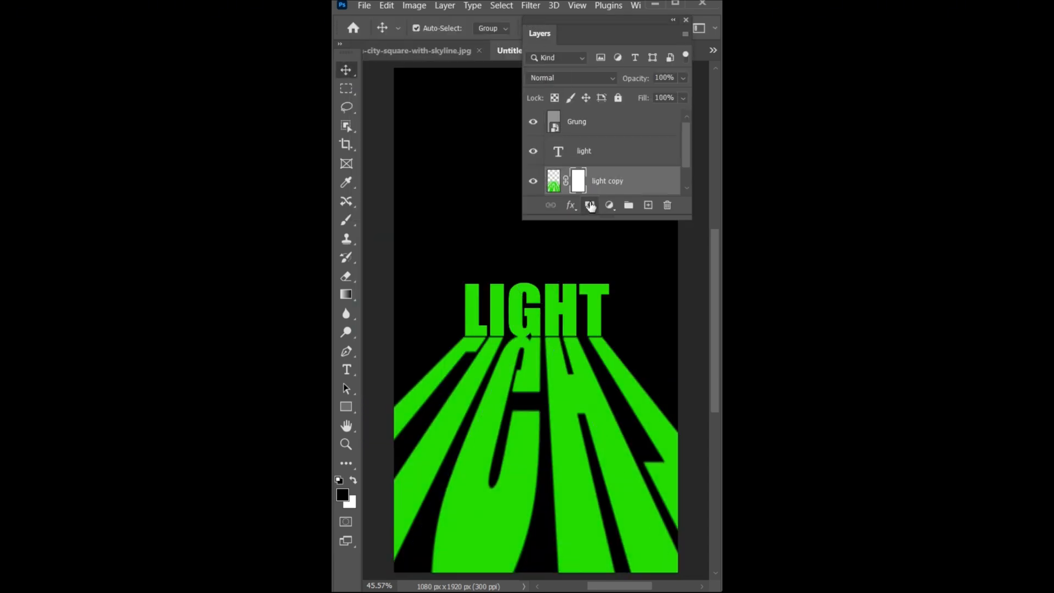
pyautogui.click(346, 294)
pyautogui.hotkey('ctrl', '-')
pyautogui.moveTo(552, 530); pyautogui.dragTo(553, 416)
pyautogui.moveTo(529, 523); pyautogui.dragTo(530, 424)
pyautogui.click(346, 70)
pyautogui.hotkey('ctrl', '0')
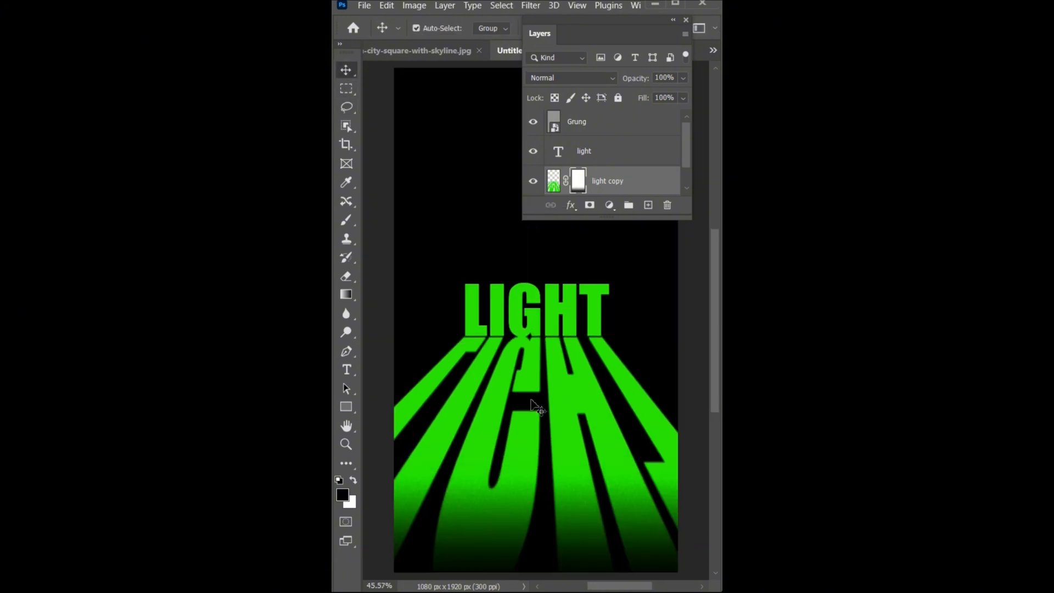
# - Set the "light copy" layer's opacity to 60%
pyautogui.click(683, 78)
pyautogui.moveTo(661, 95); pyautogui.dragTo(661, 95)
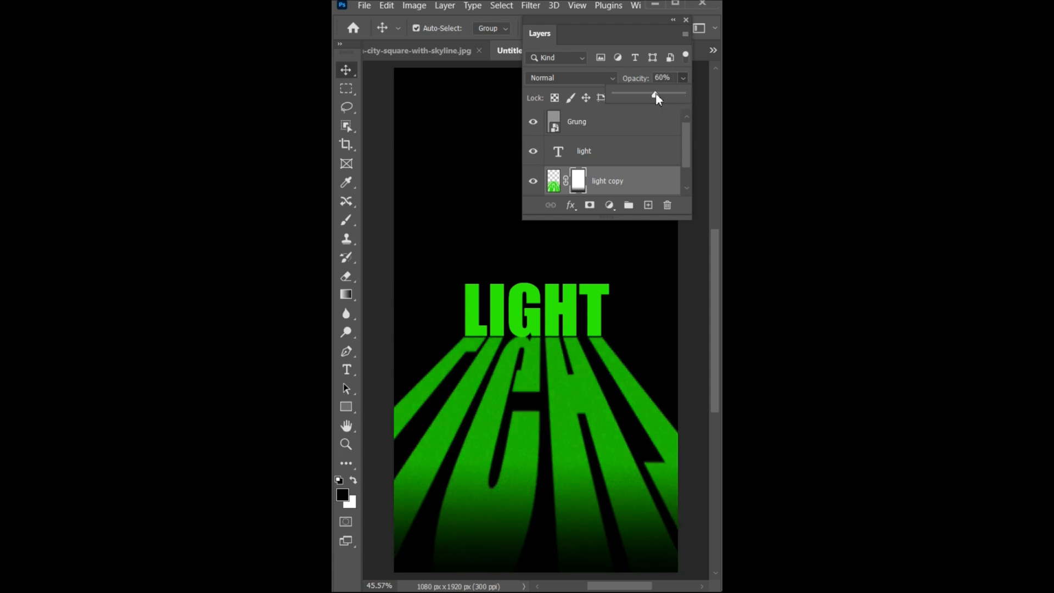
pyautogui.click(641, 199)
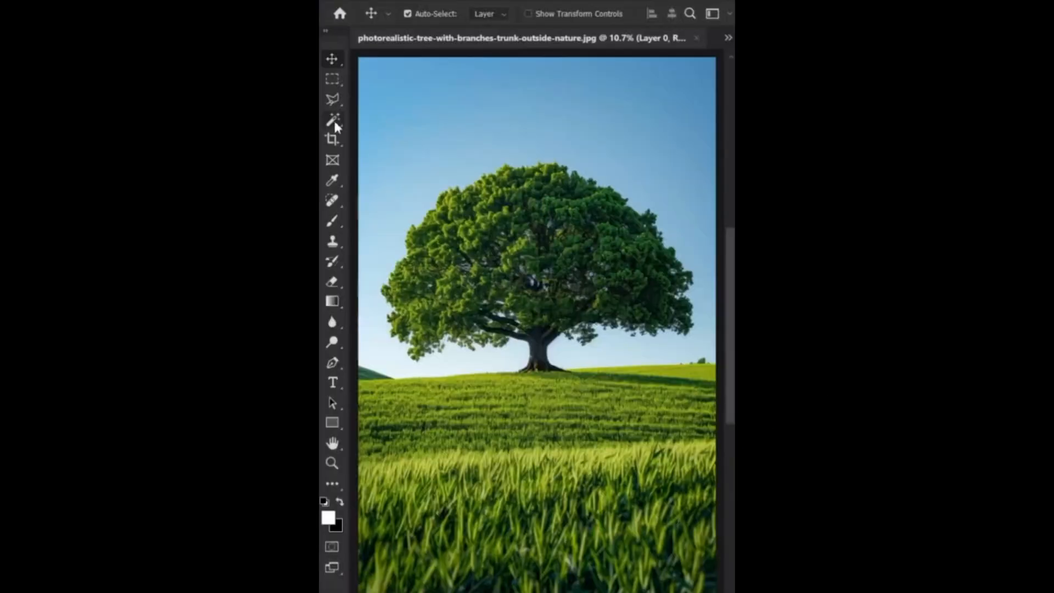
# - Try to remove the blue sky behind the tree by selecting it with the Magic Wand and deleting it
pyautogui.click(334, 120)
pyautogui.click(507, 88)
pyautogui.press('Delete')
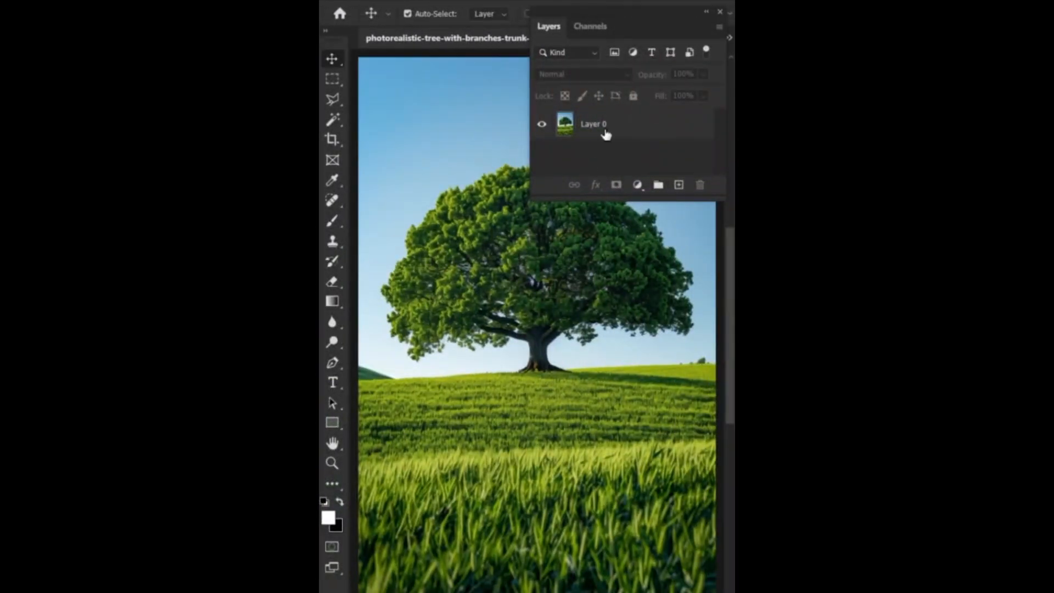
# - Duplicate the Blue channel of the tree photo
pyautogui.click(606, 134)
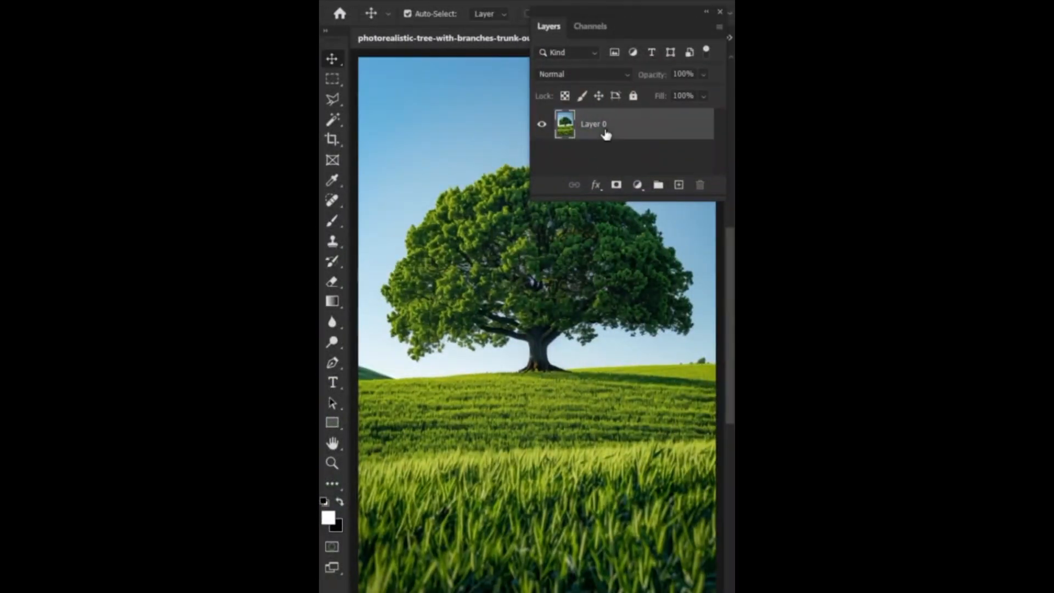
pyautogui.click(585, 26)
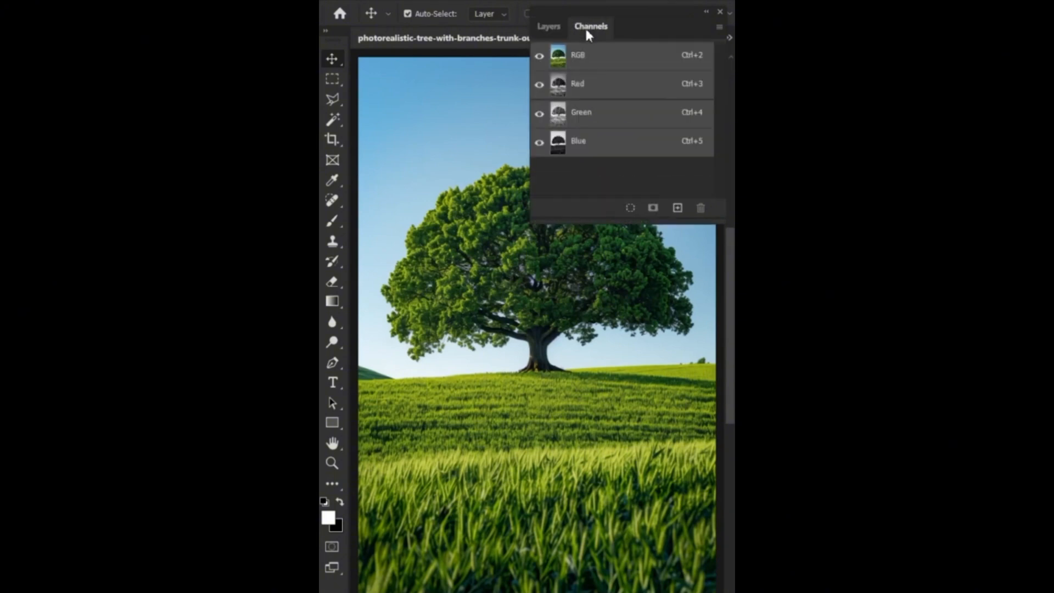
pyautogui.click(591, 151)
pyautogui.moveTo(591, 151); pyautogui.dragTo(679, 212)
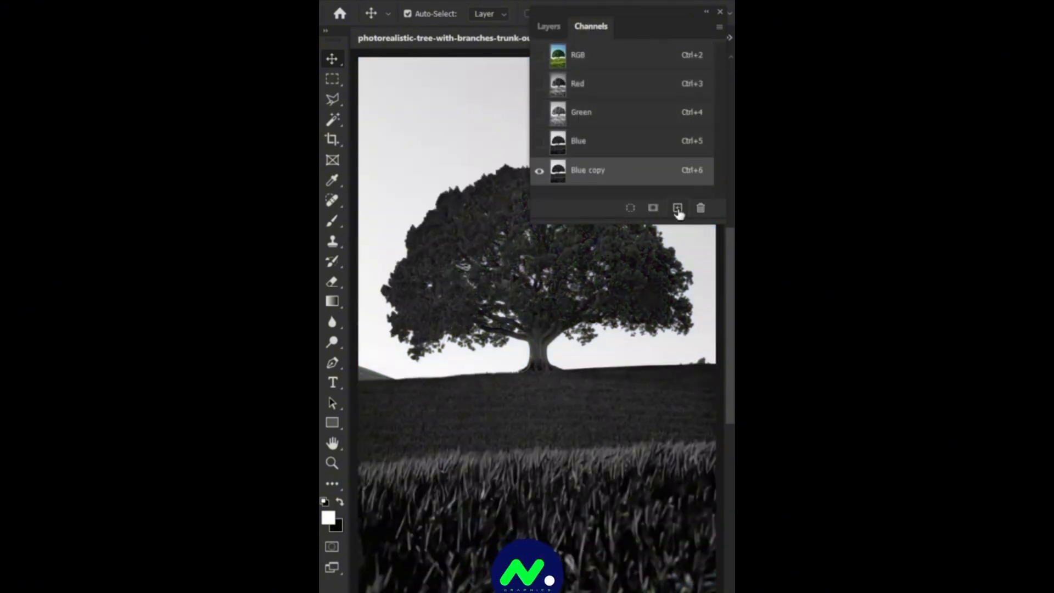
# - Apply Levels to the Blue copy channel with input black about 147 and white about 159 to turn the tree and field solid black
pyautogui.click(410, 0)
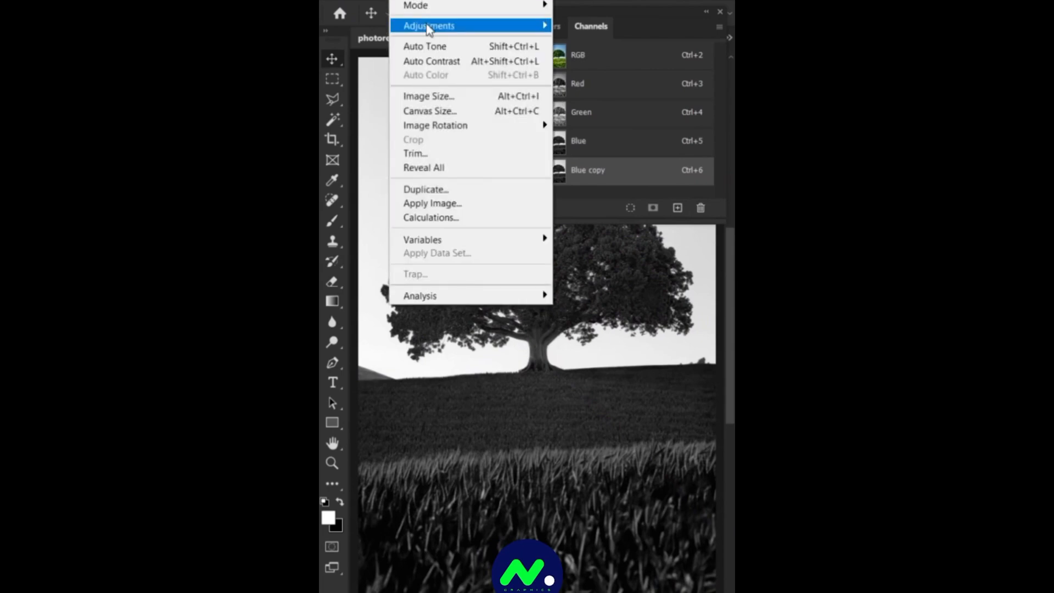
pyautogui.moveTo(494, 27)
pyautogui.click(579, 39)
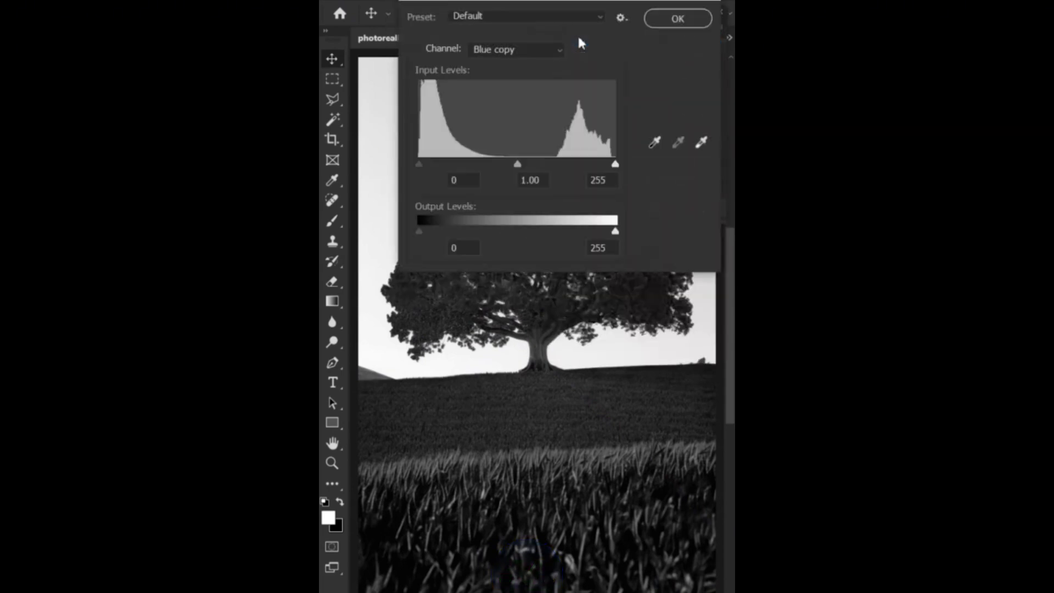
pyautogui.moveTo(420, 161); pyautogui.dragTo(495, 165)
pyautogui.moveTo(565, 165); pyautogui.dragTo(529, 165)
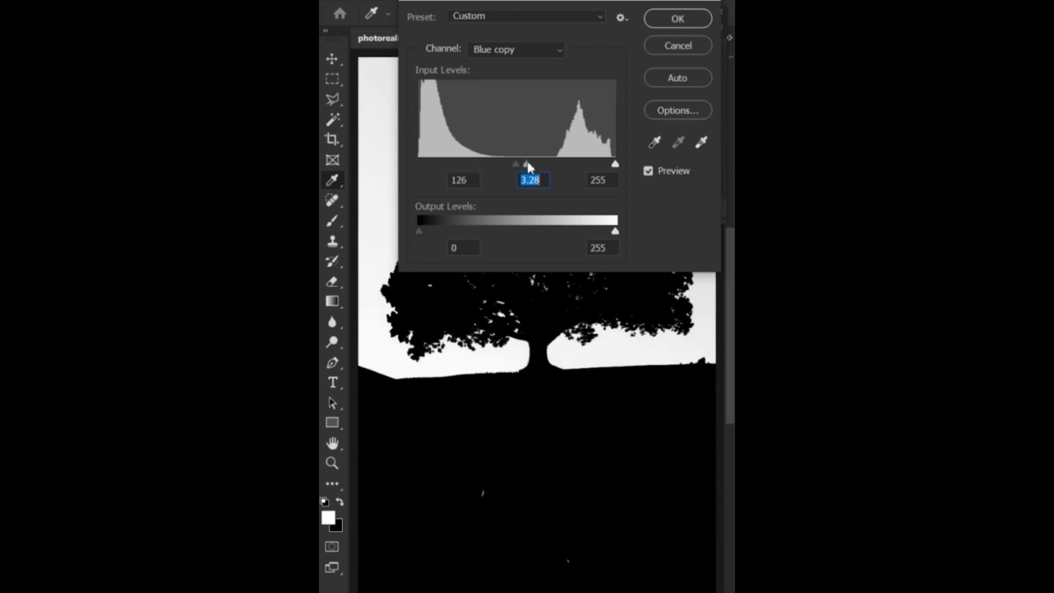
pyautogui.moveTo(615, 165); pyautogui.dragTo(535, 164)
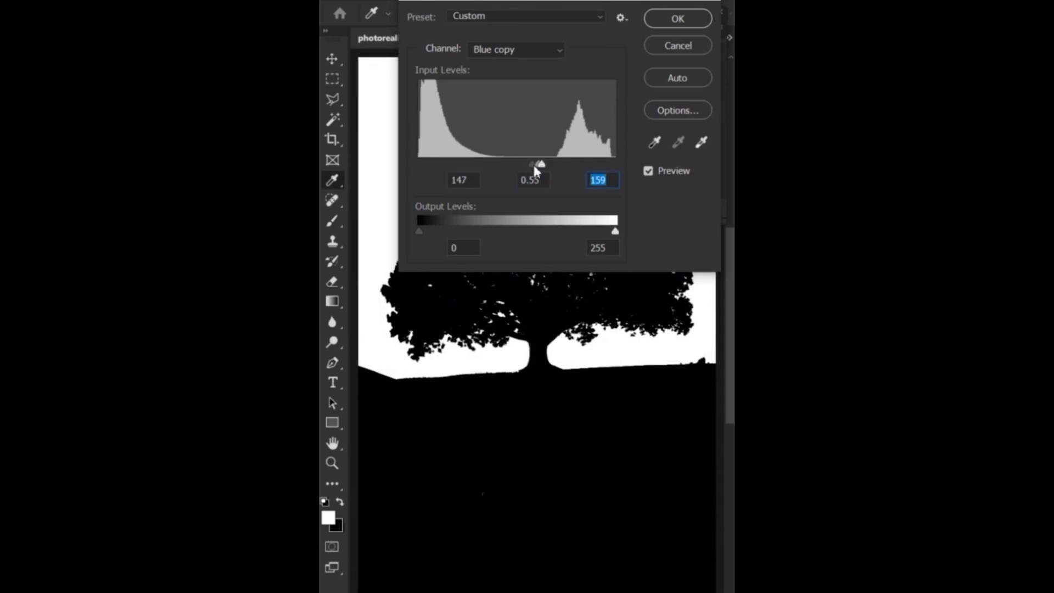
pyautogui.click(684, 20)
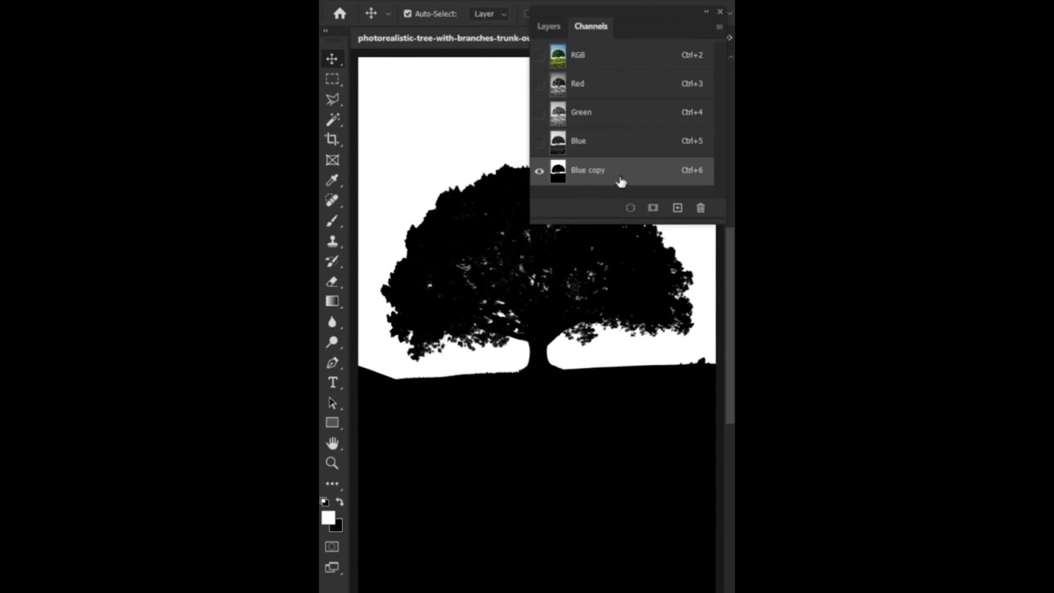
# - Load the Blue copy channel as a selection and delete that channel
pyautogui.click(630, 209)
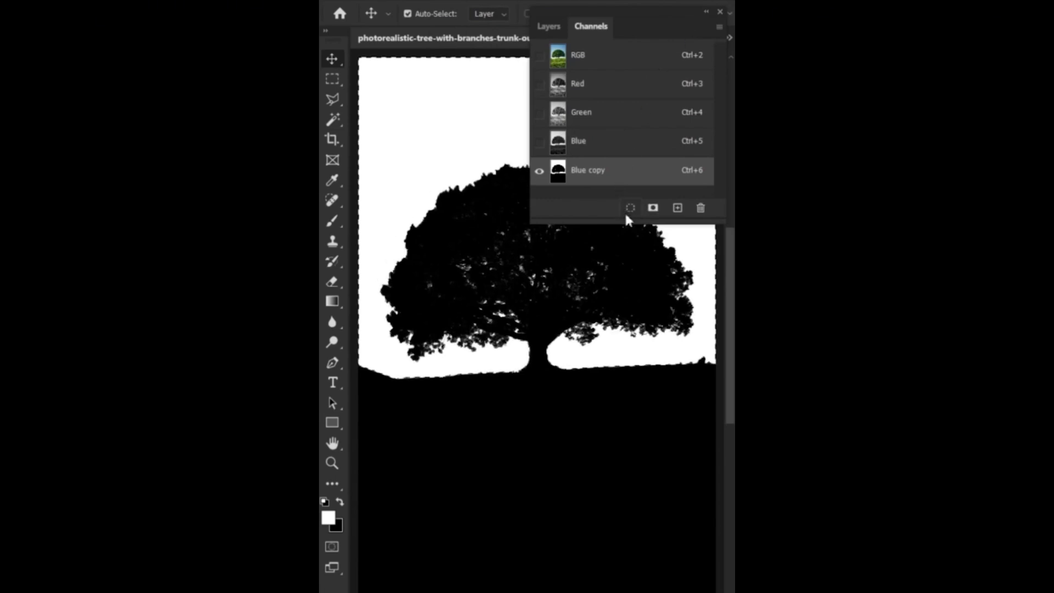
pyautogui.moveTo(619, 182); pyautogui.dragTo(703, 209)
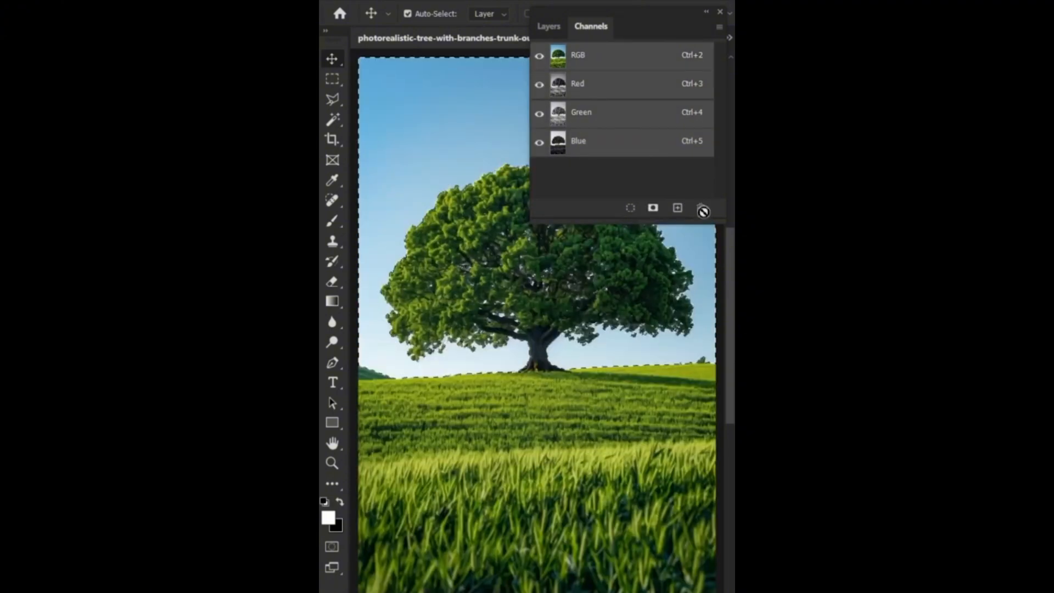
# - Invert the selection to cover the tree and field, and add it as a layer mask on Layer 0
pyautogui.click(550, 27)
pyautogui.click(506, 1)
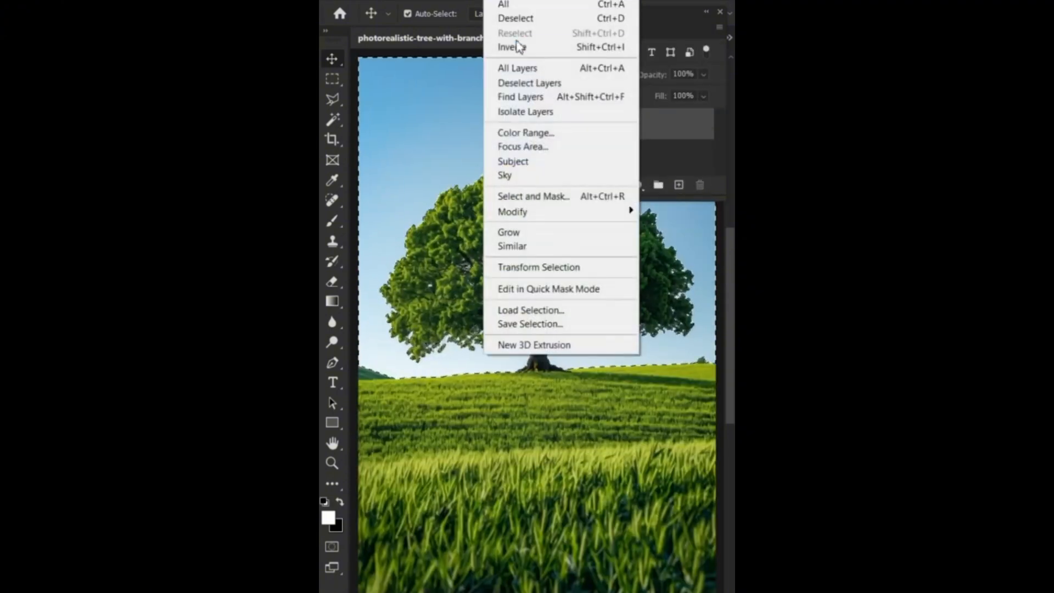
pyautogui.click(542, 49)
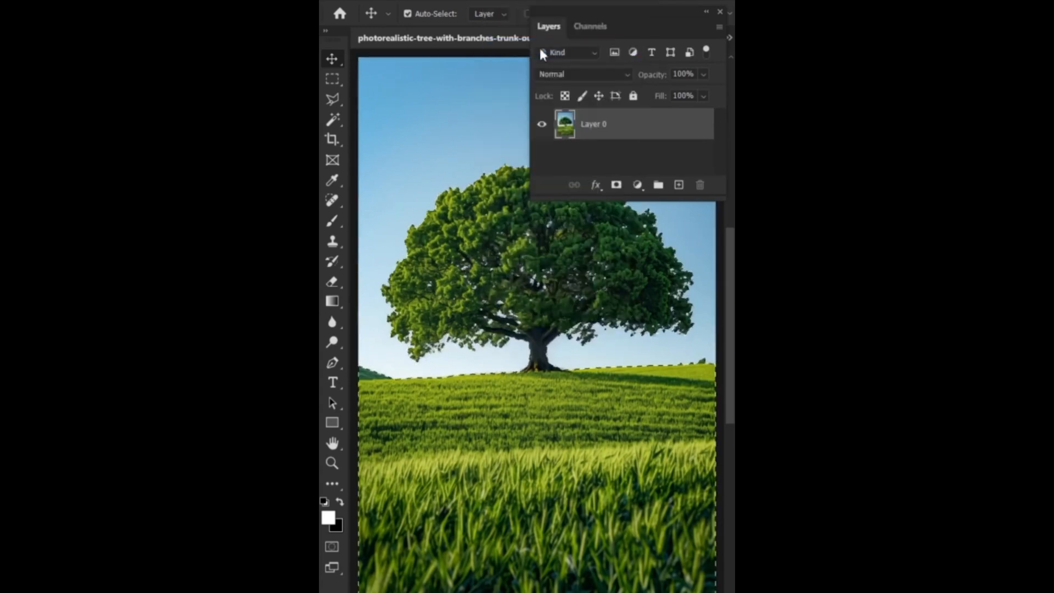
pyautogui.click(617, 185)
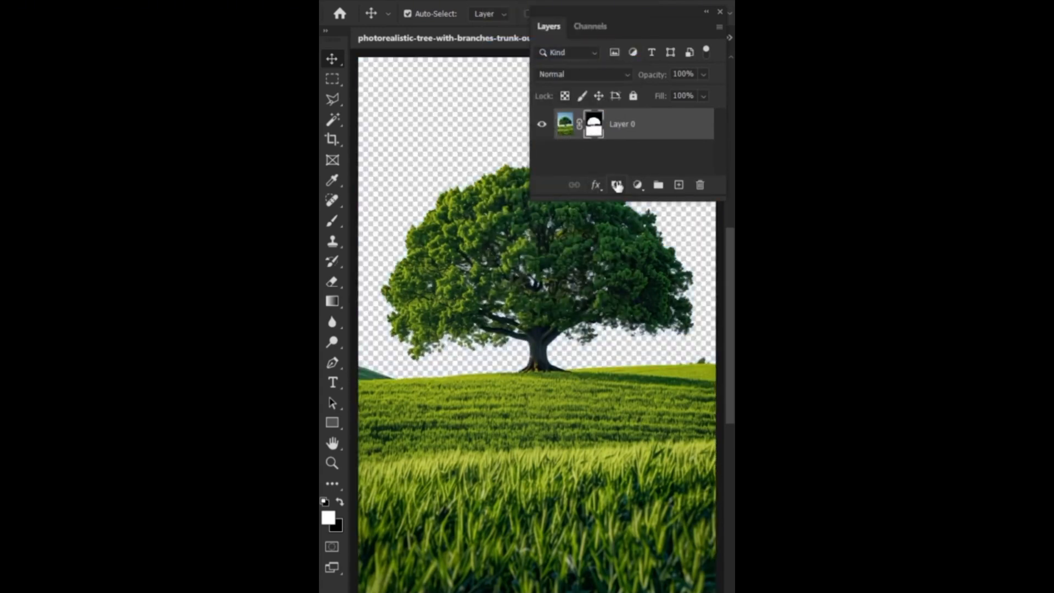
# - Duplicate the masked tree layer and briefly show the unmasked Layer 0 beneath it to compare the cutout with the original
pyautogui.hotkey('ctrl', 'j')
pyautogui.click(590, 160)
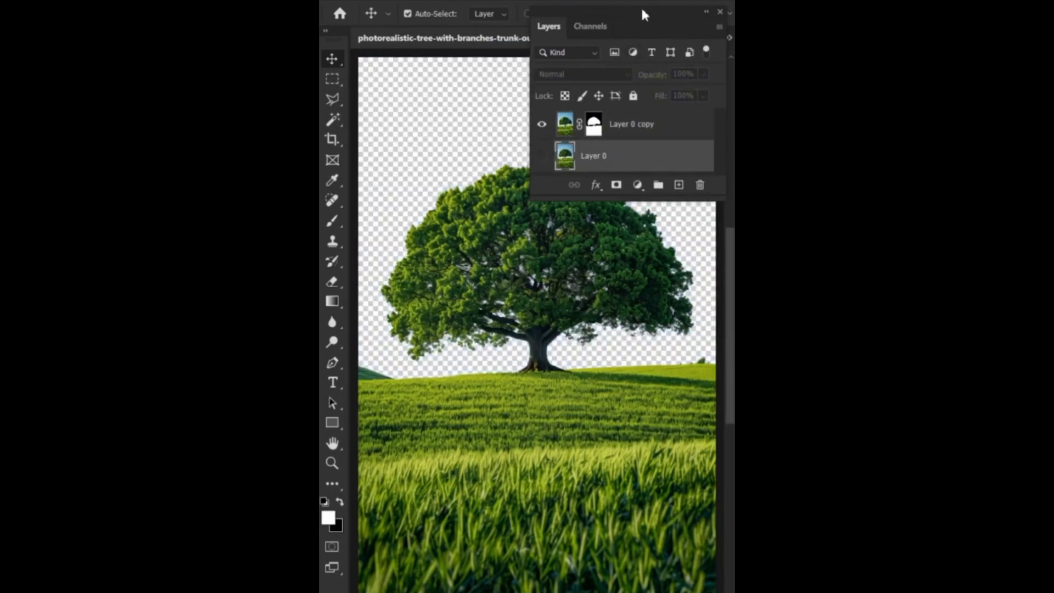
pyautogui.moveTo(645, 15); pyautogui.dragTo(643, 0)
pyautogui.click(542, 121)
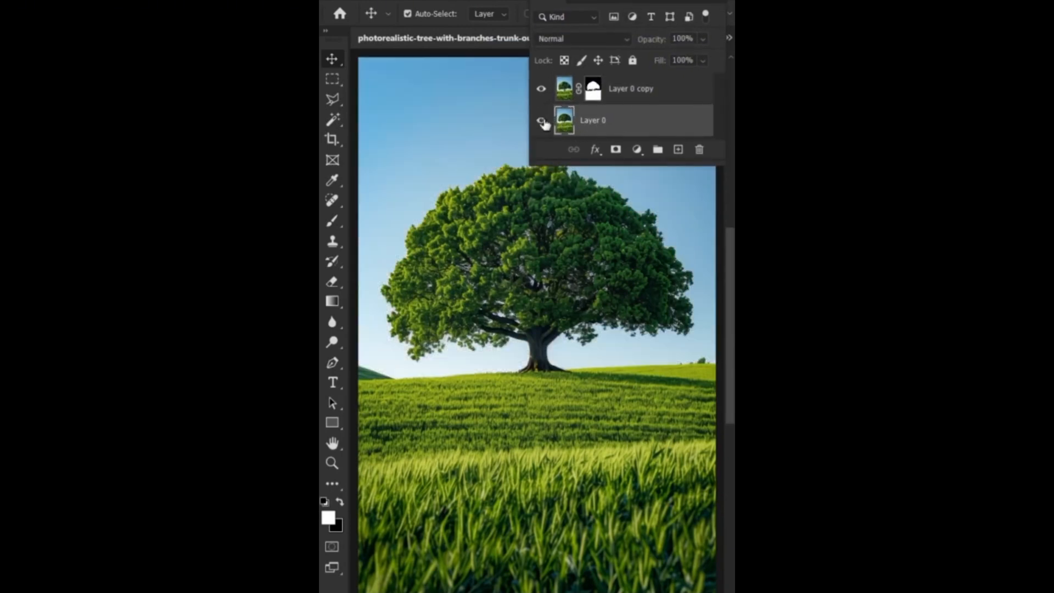
pyautogui.click(541, 122)
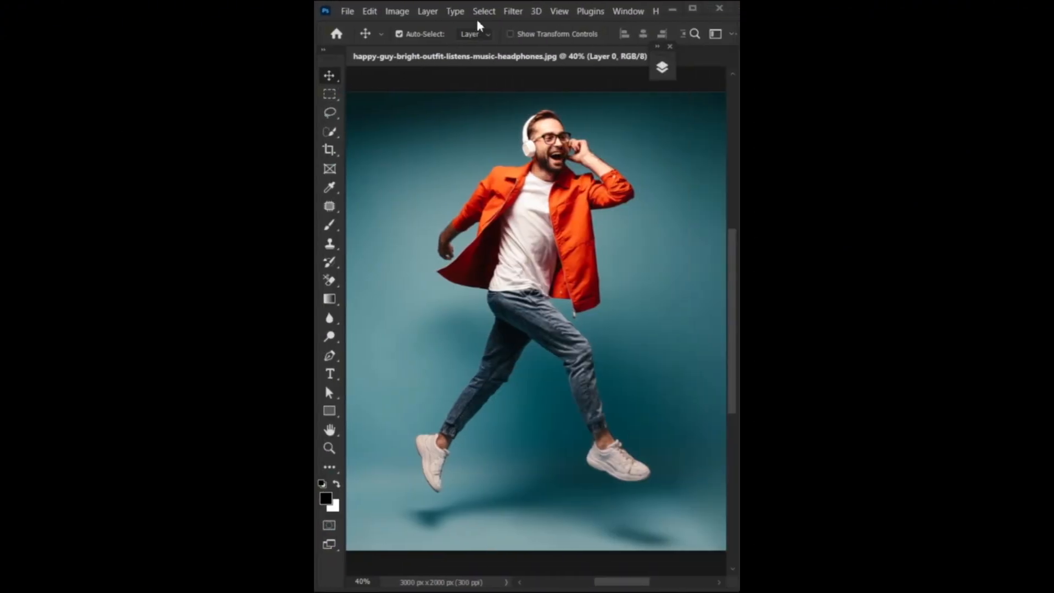
# - Select the jumping man with Select Subject and expand the selection outward to leave a margin around him
pyautogui.click(485, 12)
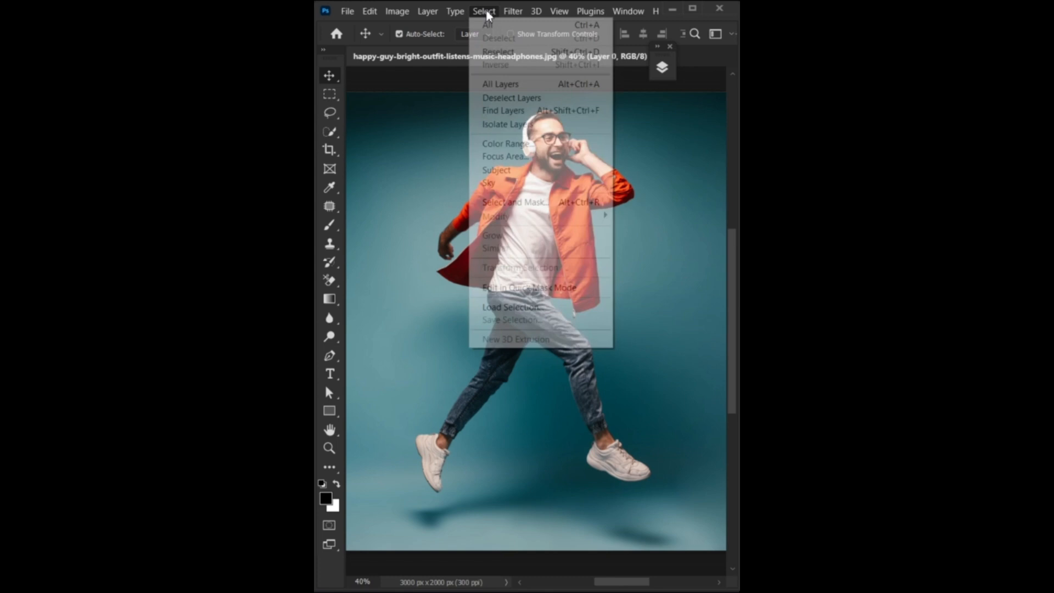
pyautogui.click(517, 173)
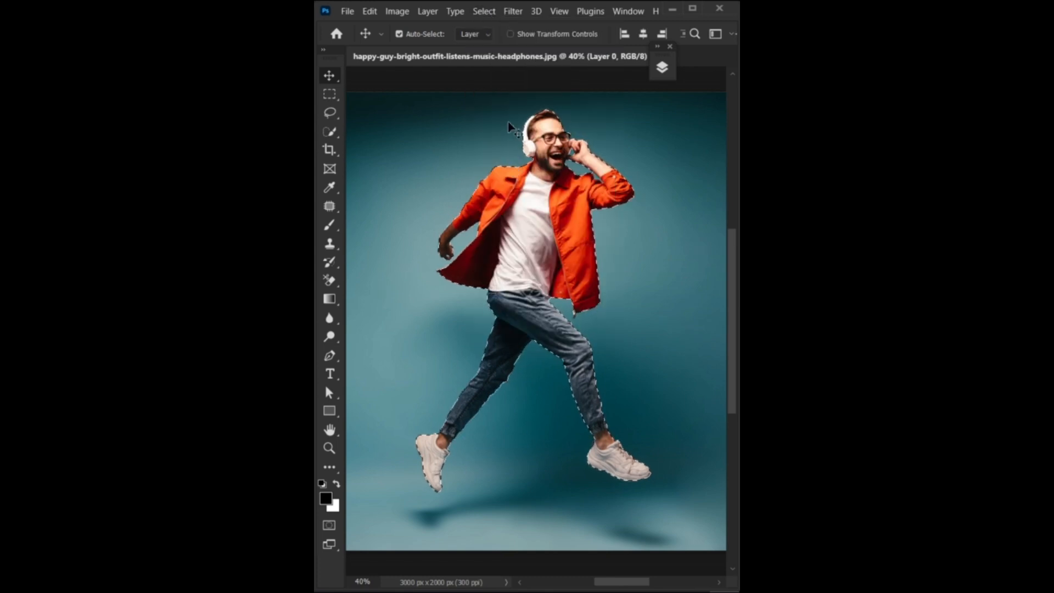
pyautogui.click(484, 12)
pyautogui.moveTo(526, 220)
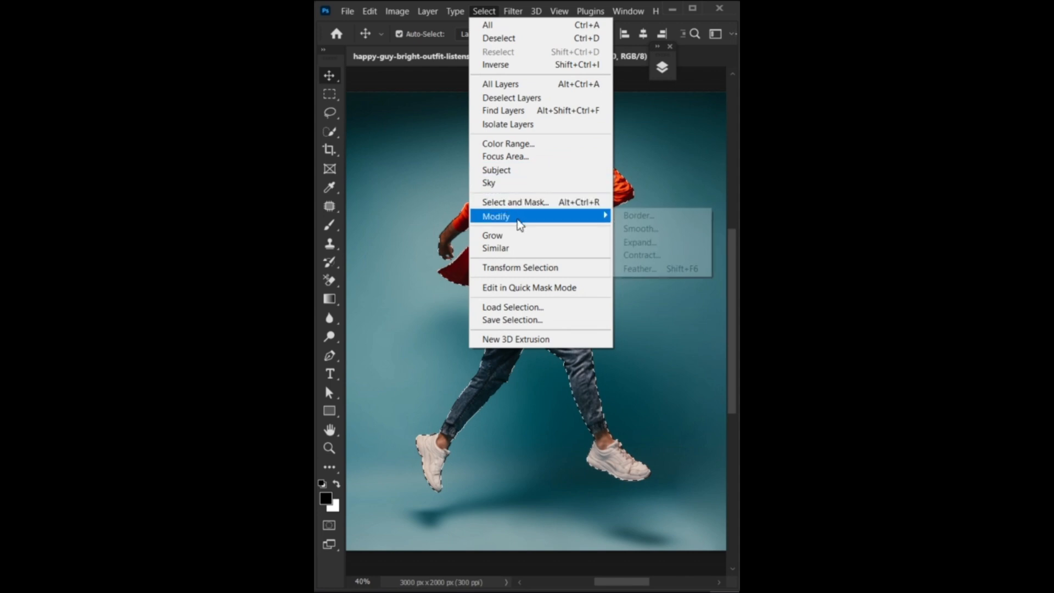
pyautogui.click(637, 242)
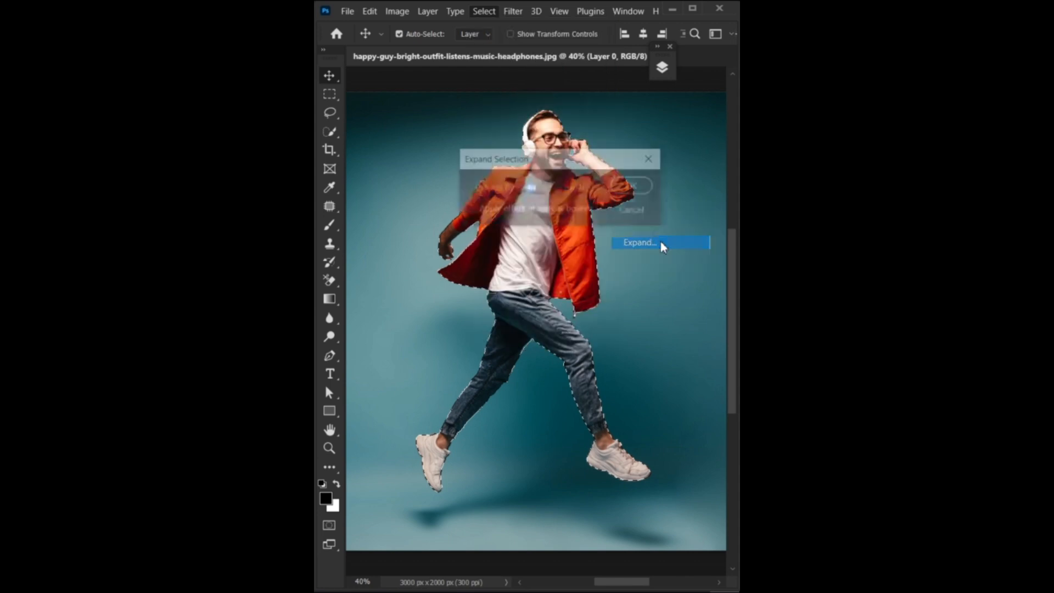
pyautogui.click(632, 187)
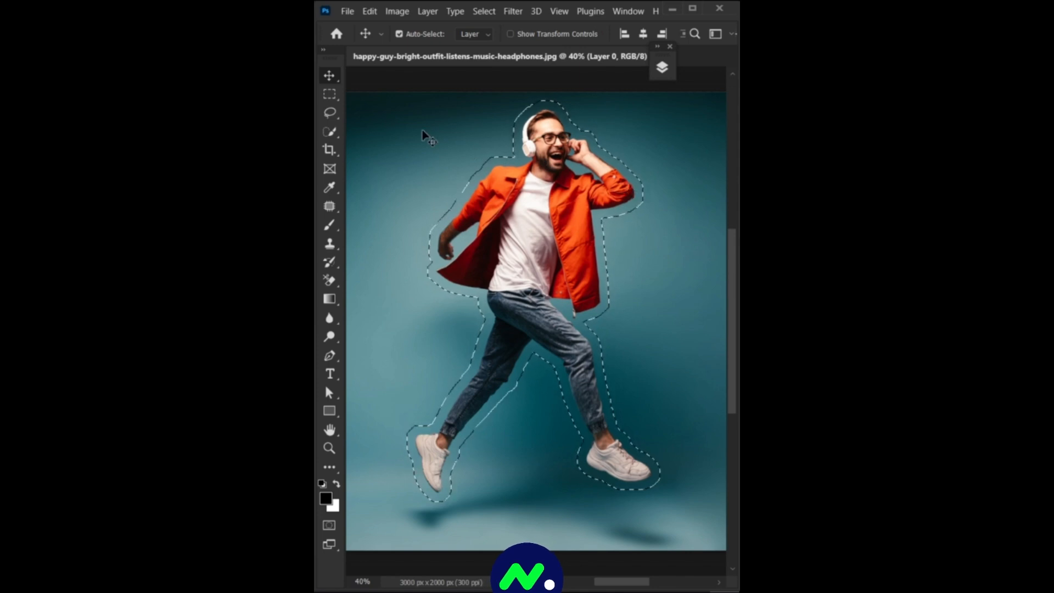
# - Convert the expanded selection around the man into a work path with a tolerance of 2.0 pixels
pyautogui.click(329, 94)
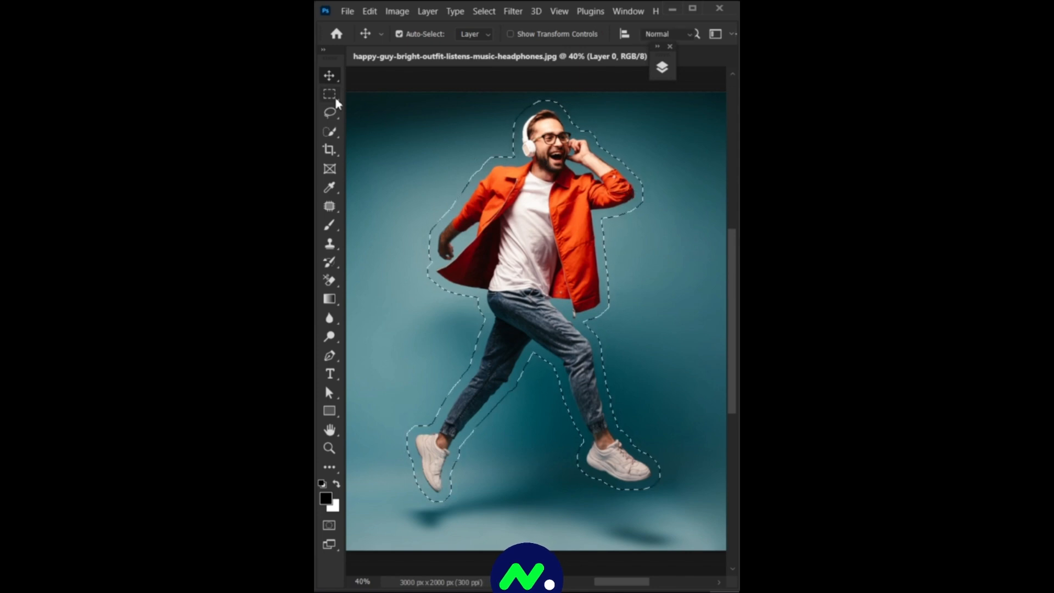
pyautogui.rightClick(479, 173)
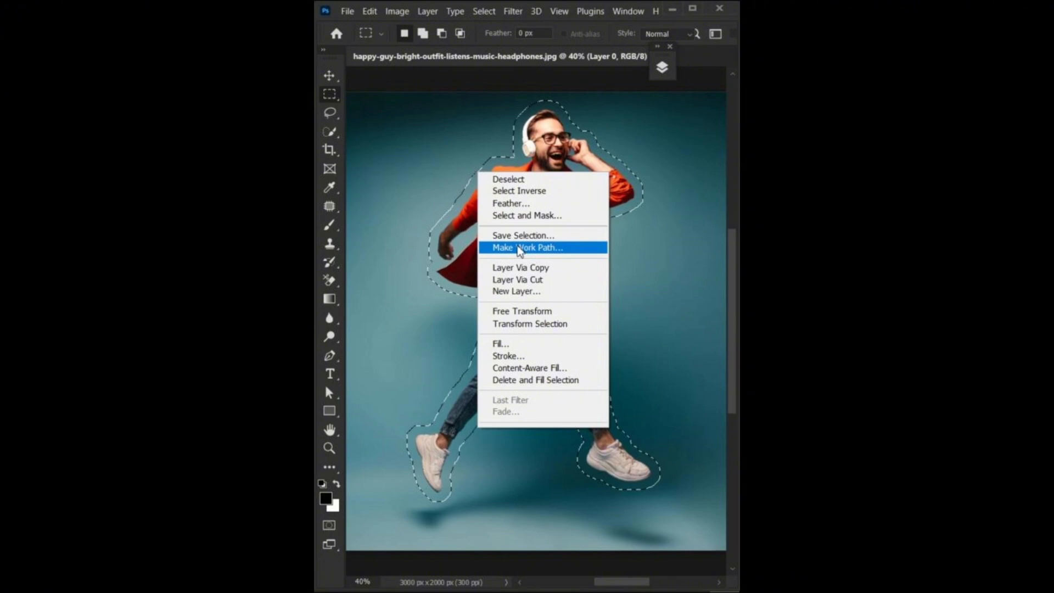
pyautogui.click(519, 248)
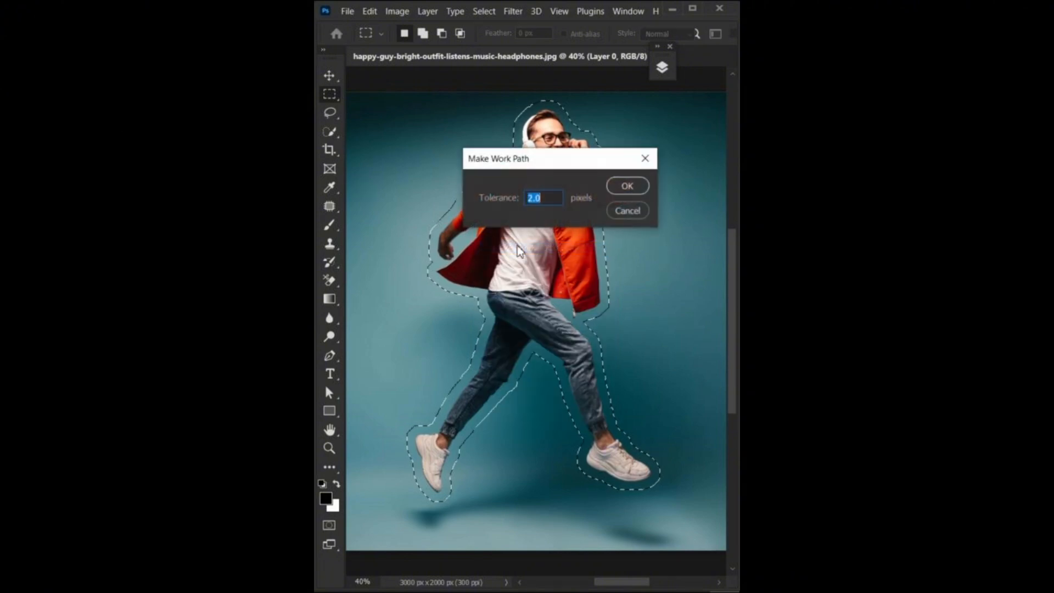
pyautogui.click(620, 186)
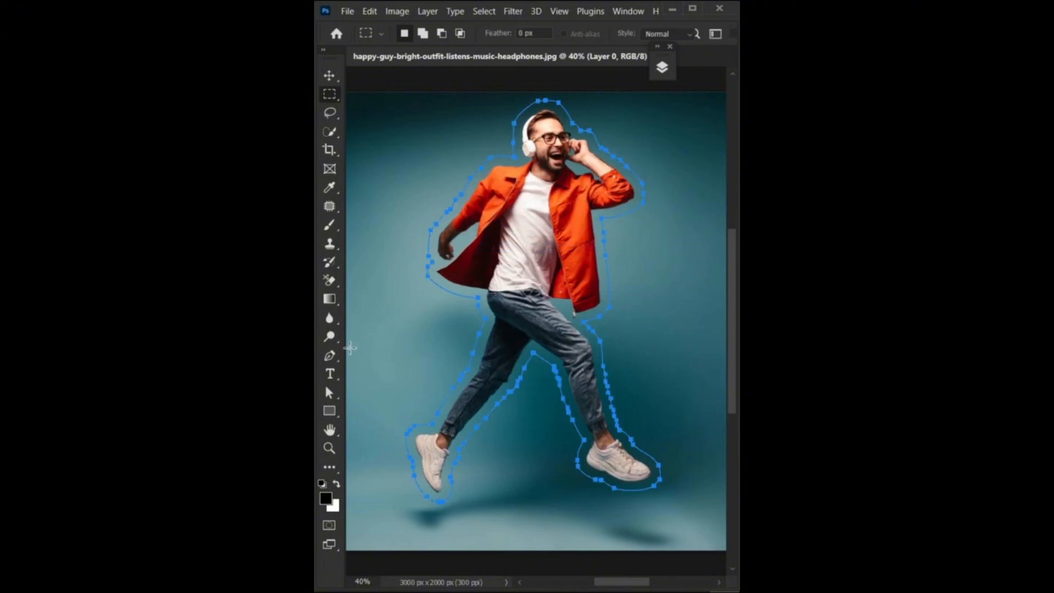
# - Turn the work path into a shape layer and set the Pen tool's mode to Shape
pyautogui.click(333, 357)
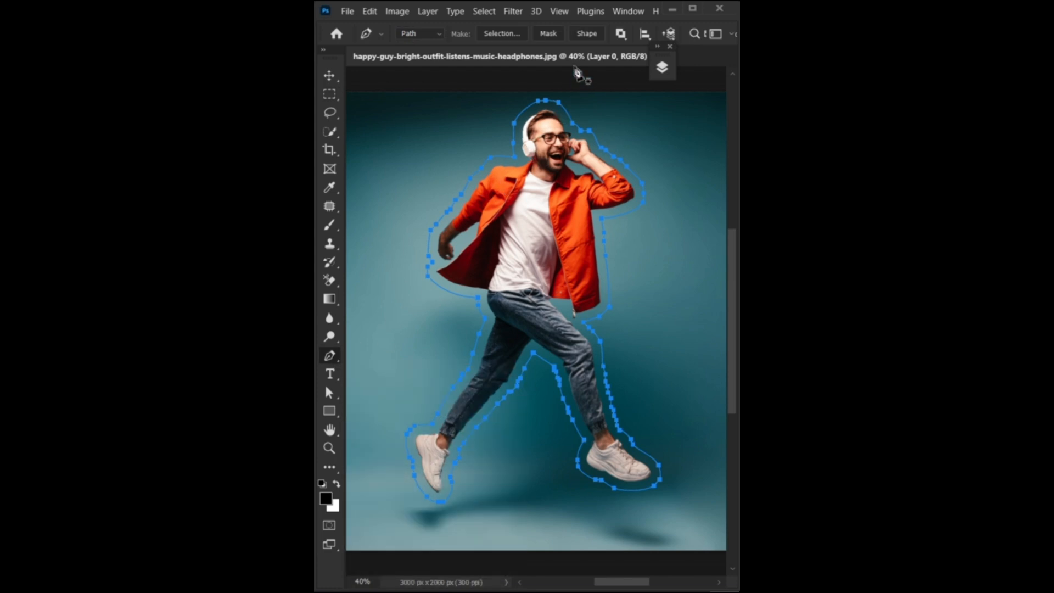
pyautogui.click(586, 33)
pyautogui.click(423, 33)
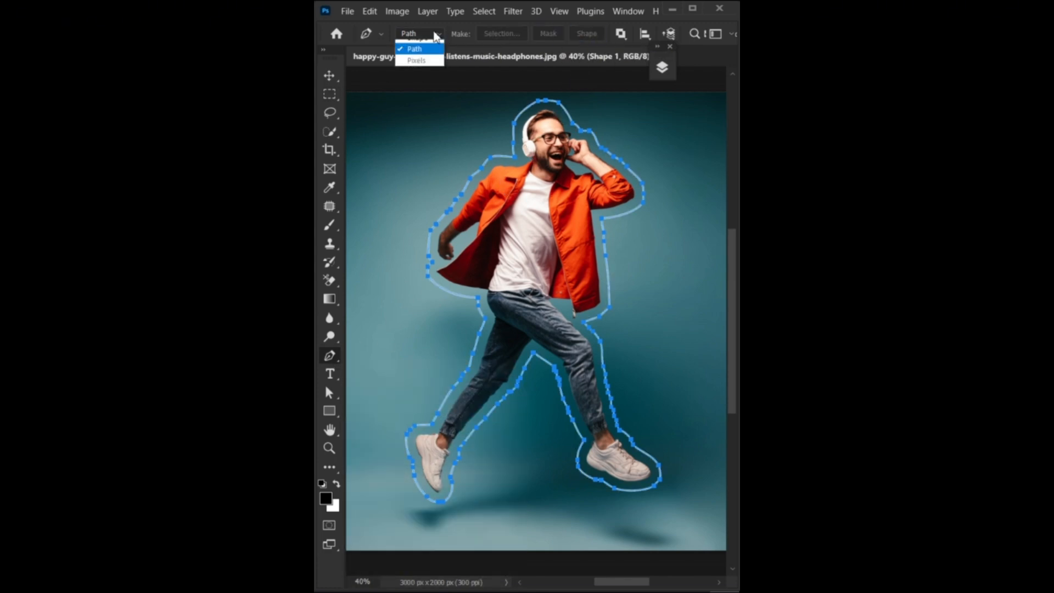
pyautogui.click(417, 46)
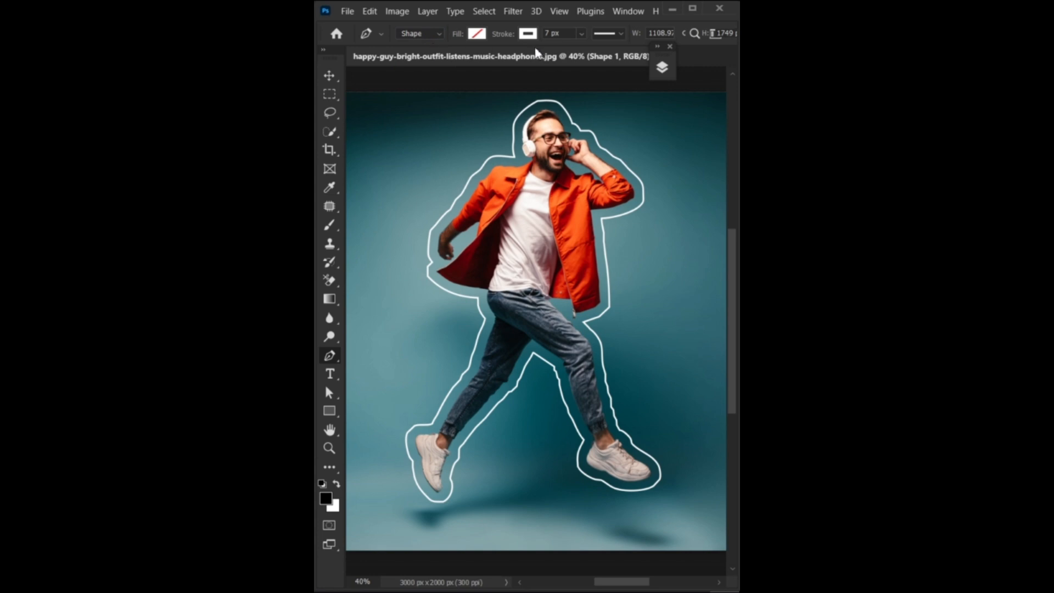
# - Set the outline shape's stroke to the dashed line style after trying the dotted one, and switch to the Move tool
pyautogui.click(621, 34)
pyautogui.click(608, 102)
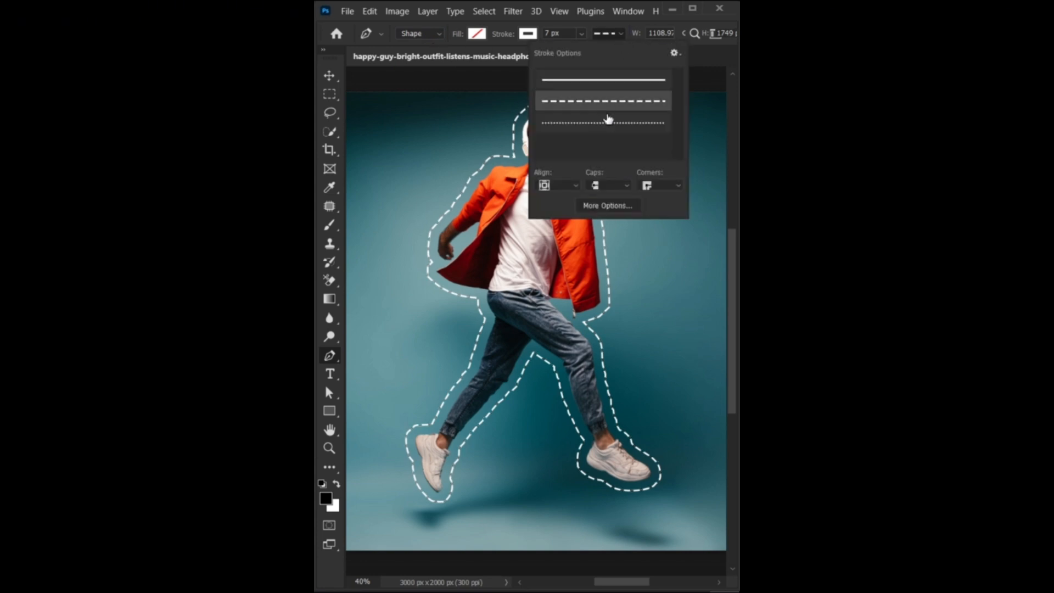
pyautogui.click(607, 127)
pyautogui.click(608, 101)
pyautogui.press('v')
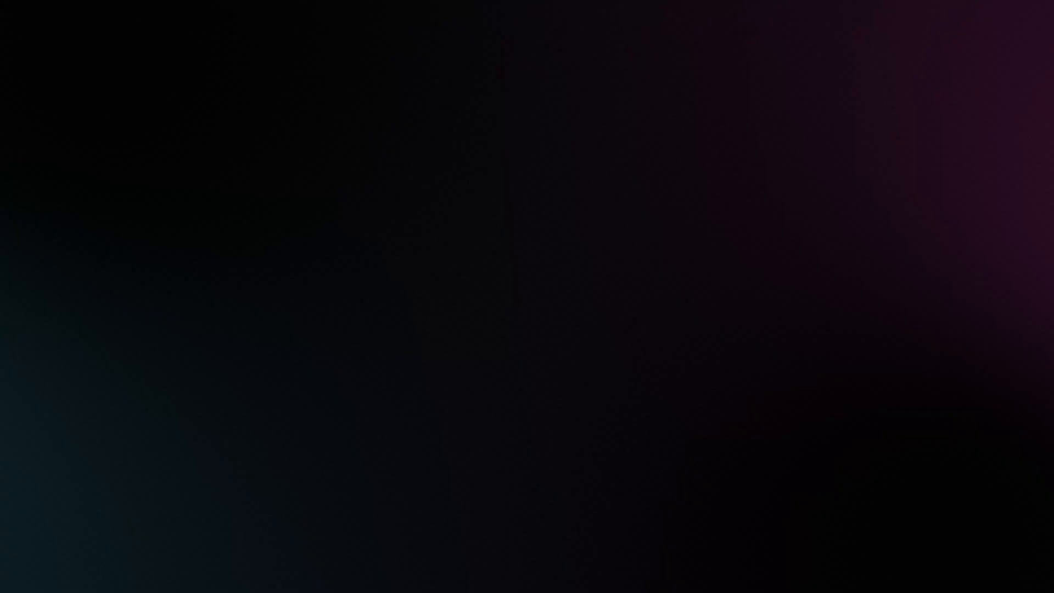